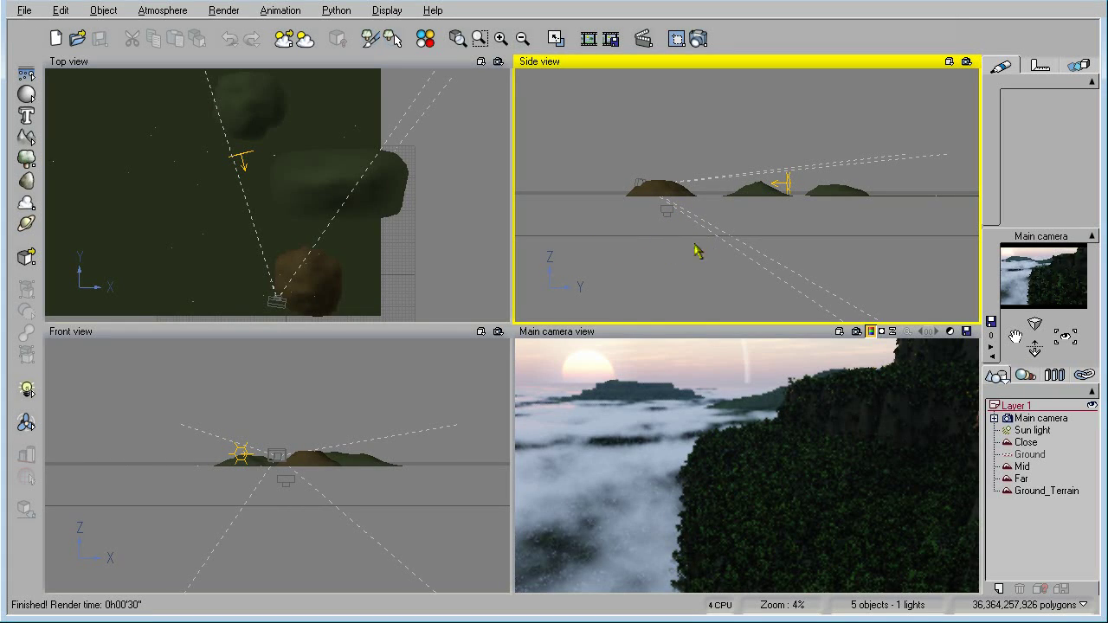
Step: Zoom the orthographic views from 4% to 6% and pan them to frame the three terrains
click(257, 421)
scroll(256, 423, up, 2)
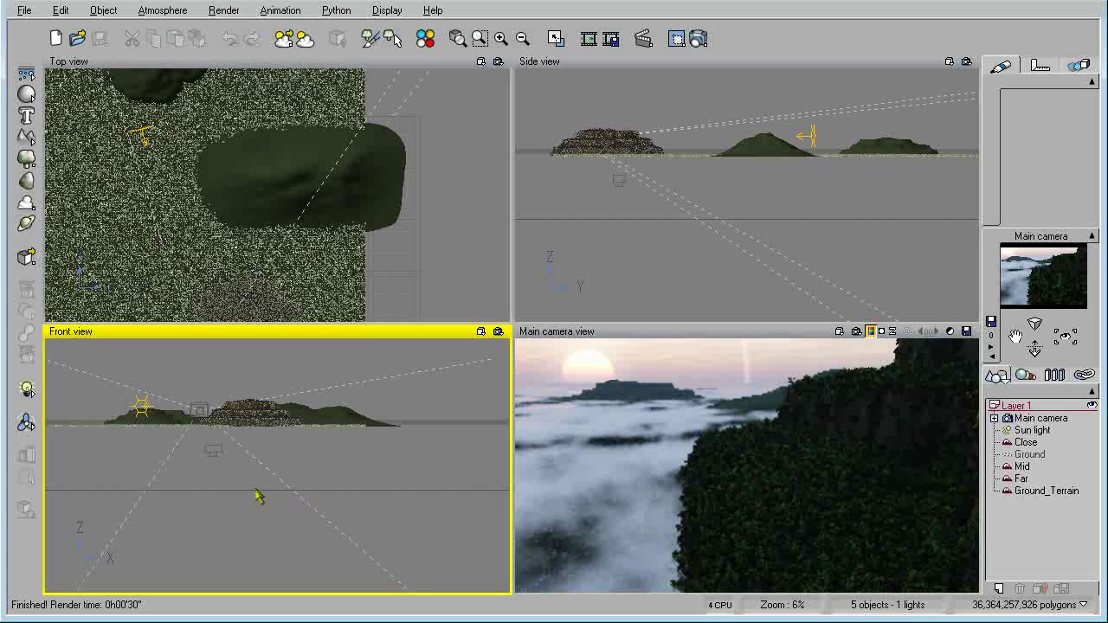
right_drag(111, 499, 165, 511)
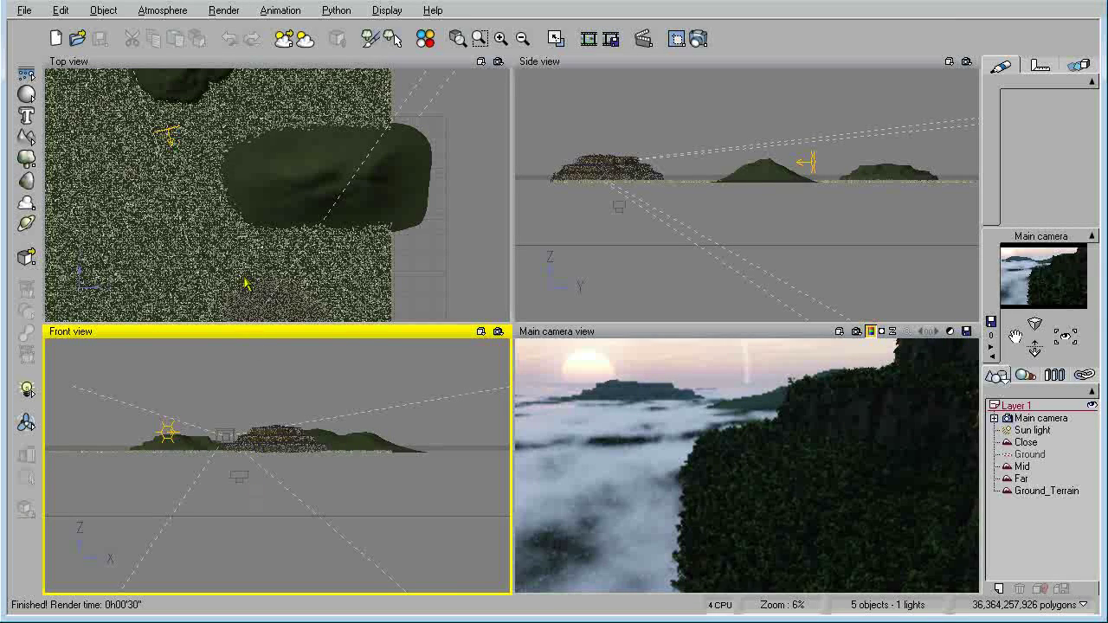
click(173, 13)
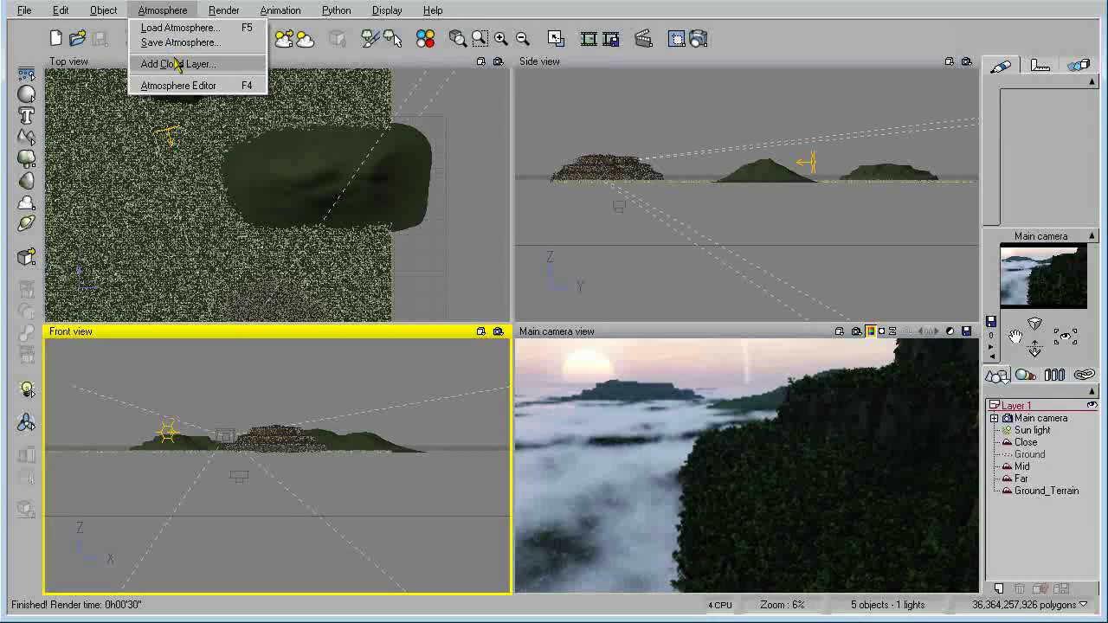
Step: Open the Atmosphere Editor's cloud settings and view the Flare and Thin High Altitude layers
click(178, 85)
drag(618, 275, 362, 91)
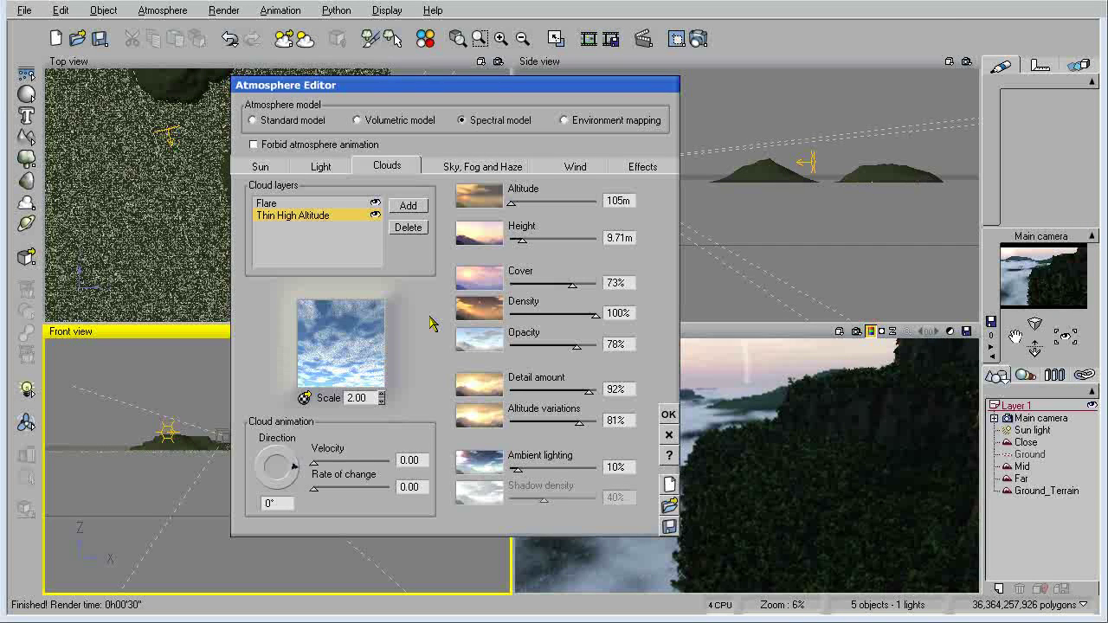
click(268, 203)
click(274, 217)
Step: Briefly show the last finished render, then hide it again beside the Atmosphere Editor
drag(467, 87, 355, 95)
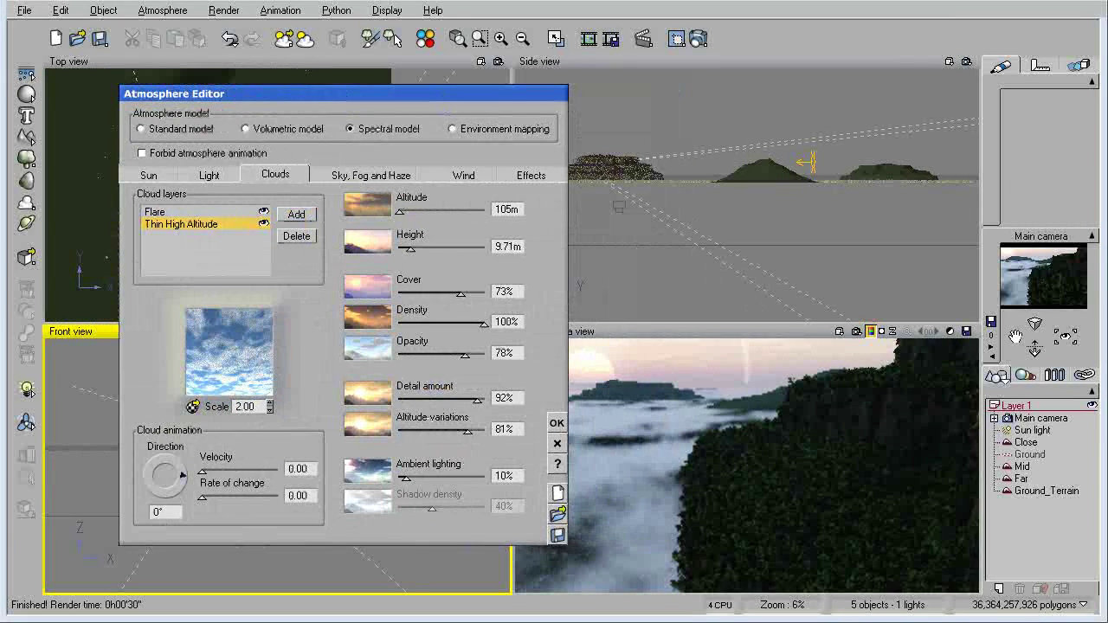
key(ctrl+F9)
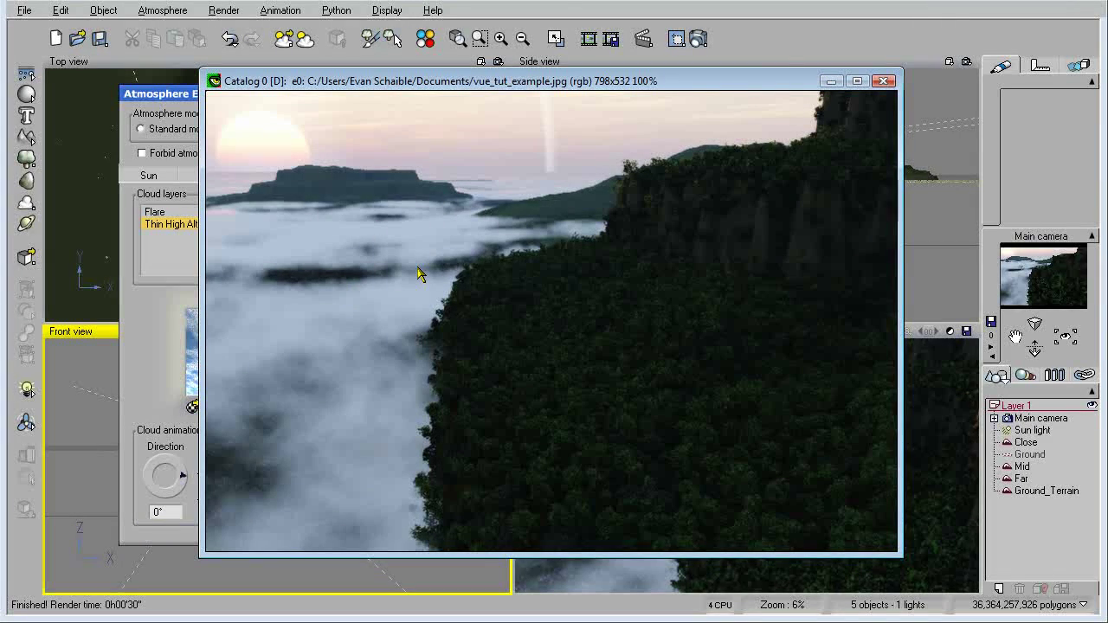
click(831, 81)
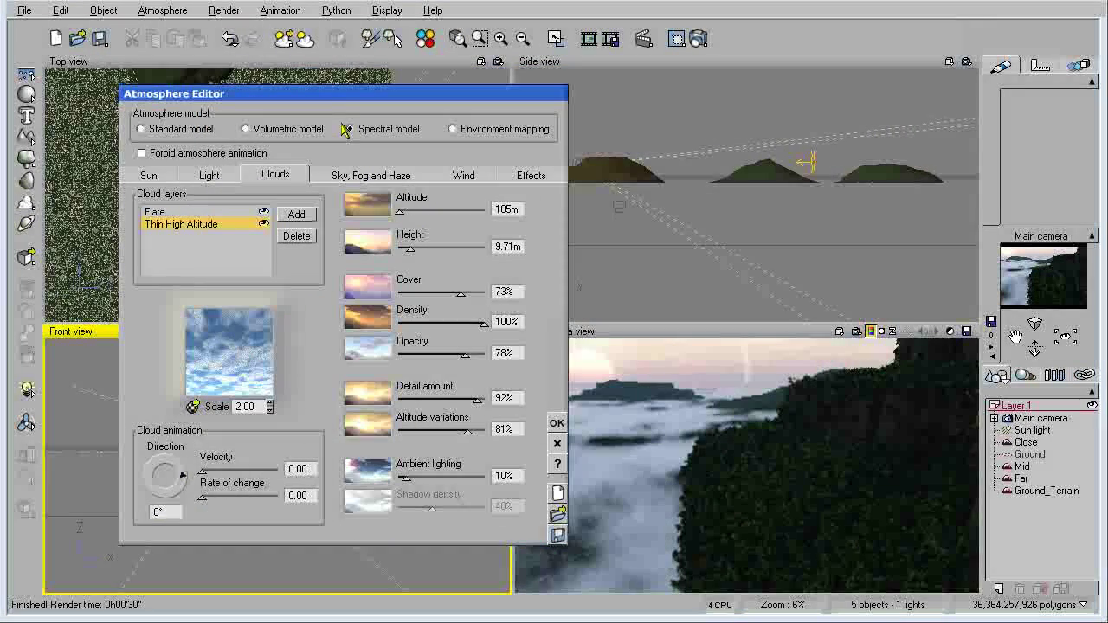
drag(353, 97, 340, 100)
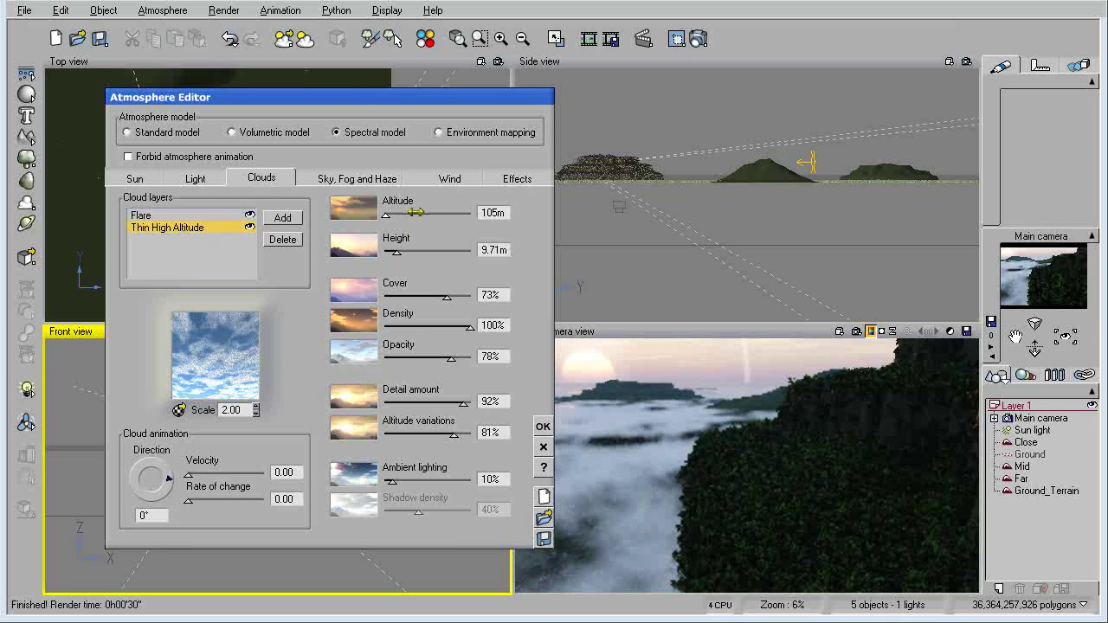
Step: Set the Thin High Altitude cloud layer's altitude to 105m
drag(384, 217, 381, 218)
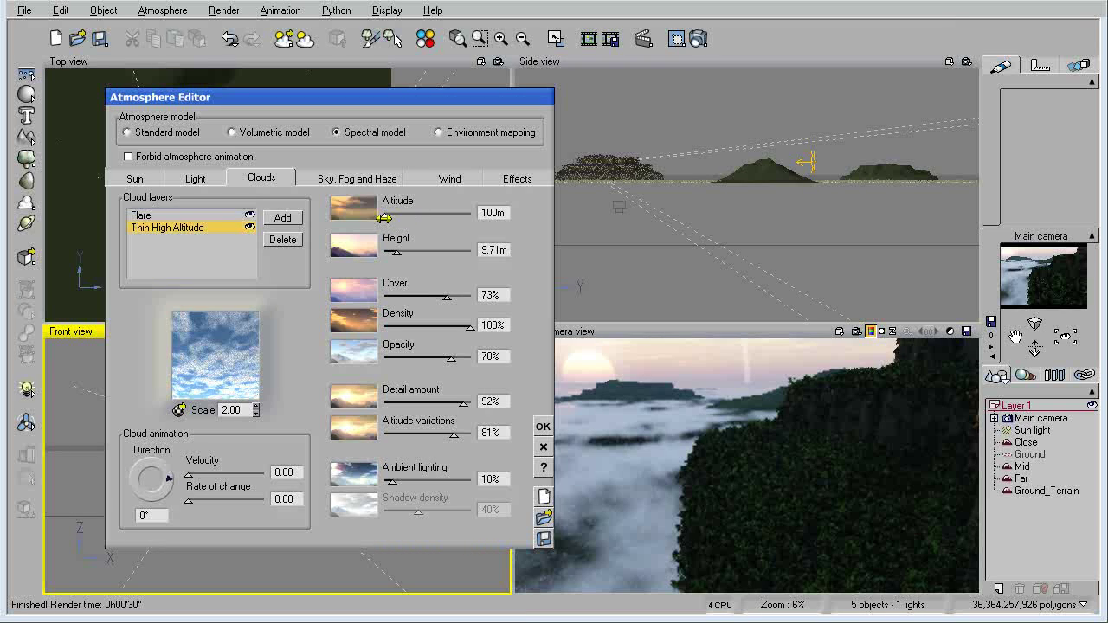
double_click(491, 213)
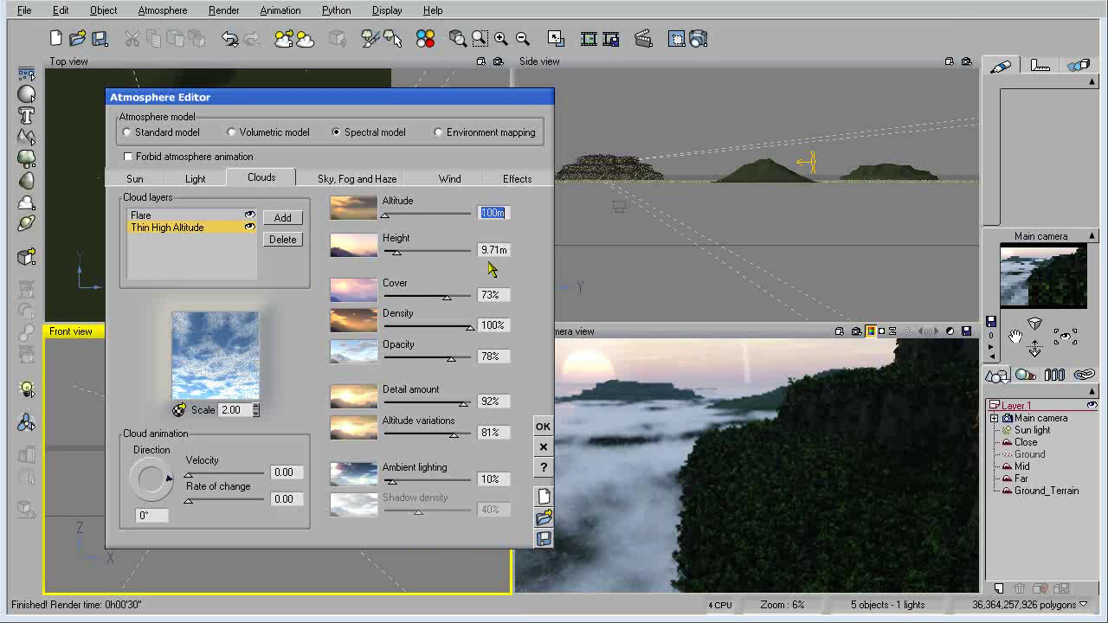
text(105)
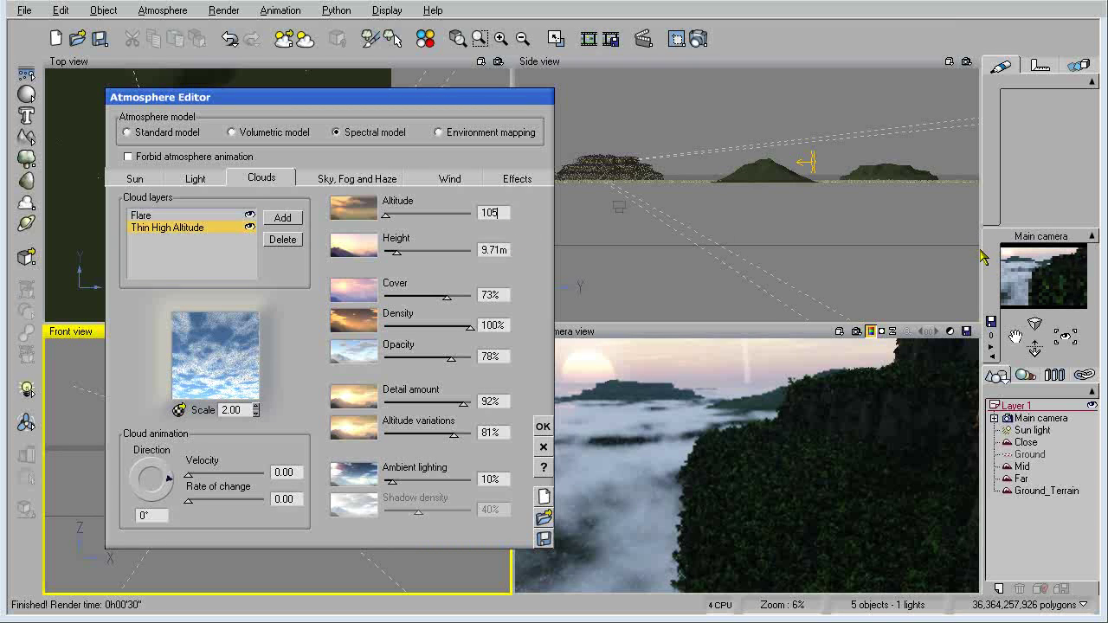
drag(983, 256, 831, 251)
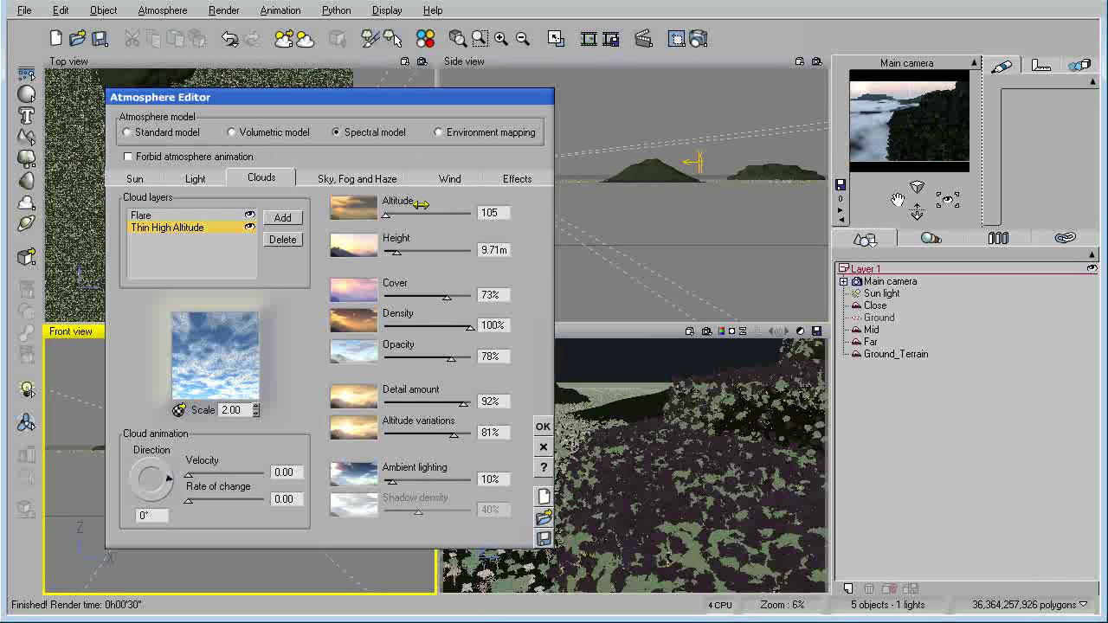
Step: Try raising the cloud altitude to 3.4km, then close the Atmosphere Editor discarding the change
drag(386, 214, 448, 214)
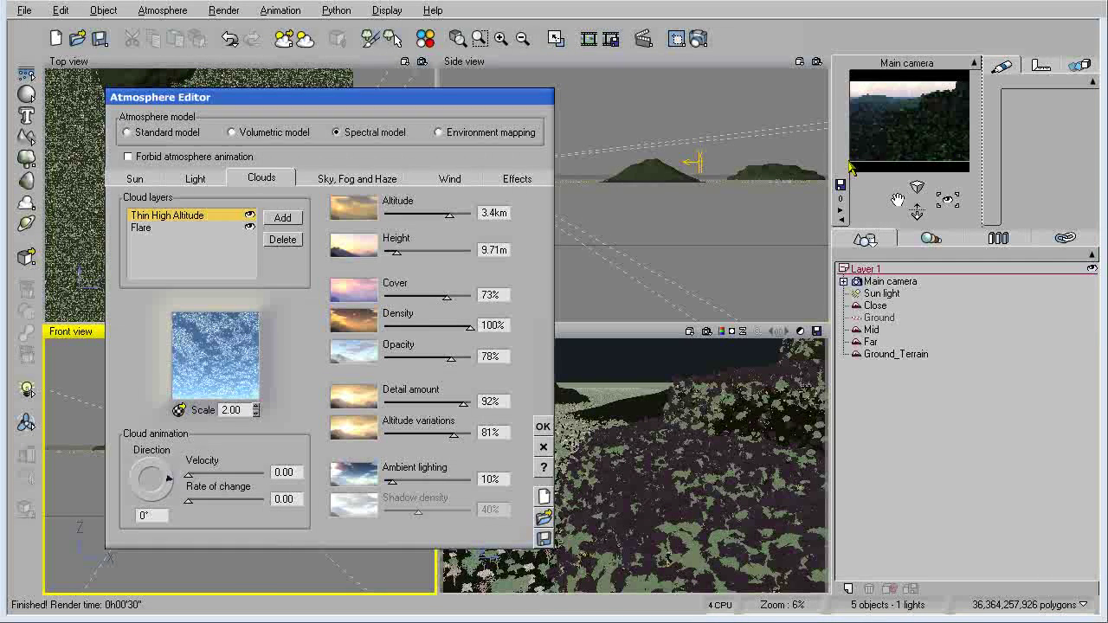
drag(443, 105, 385, 118)
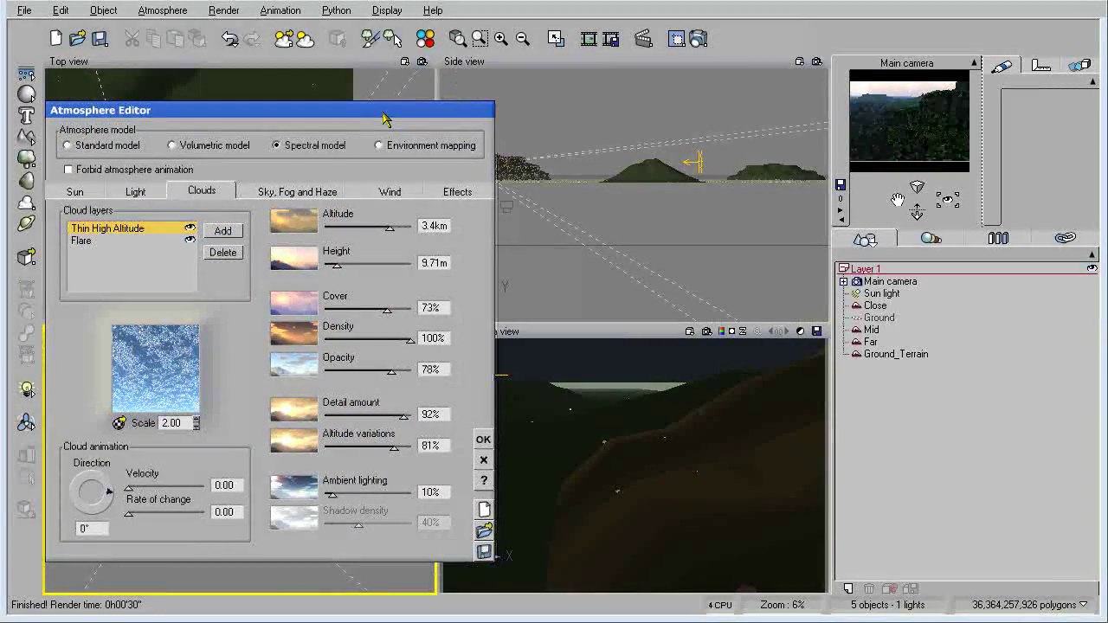
double_click(441, 227)
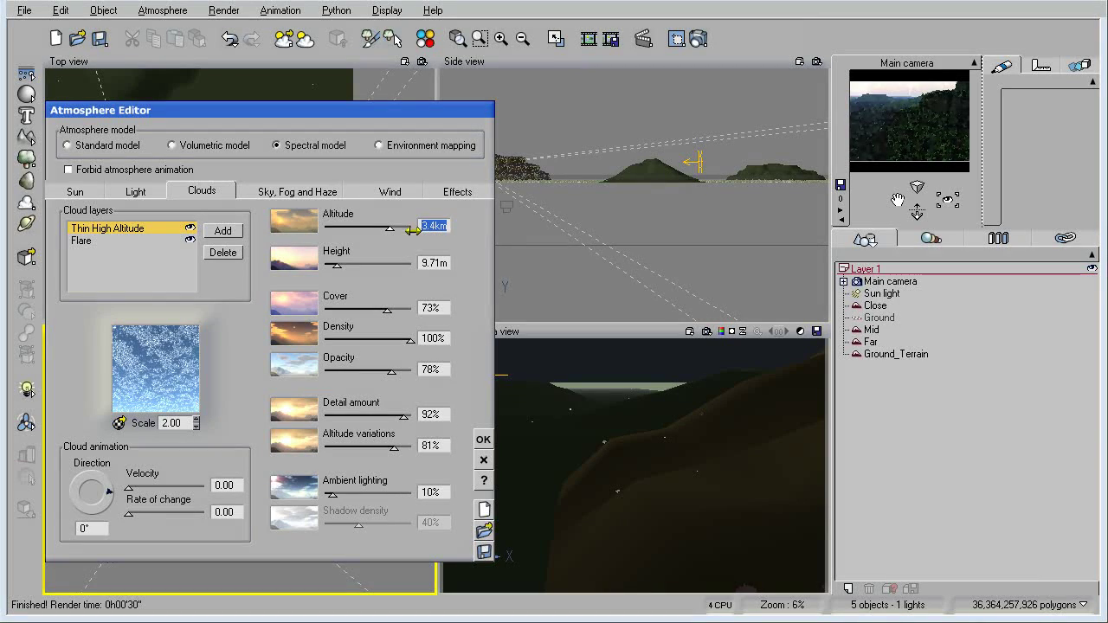
click(483, 462)
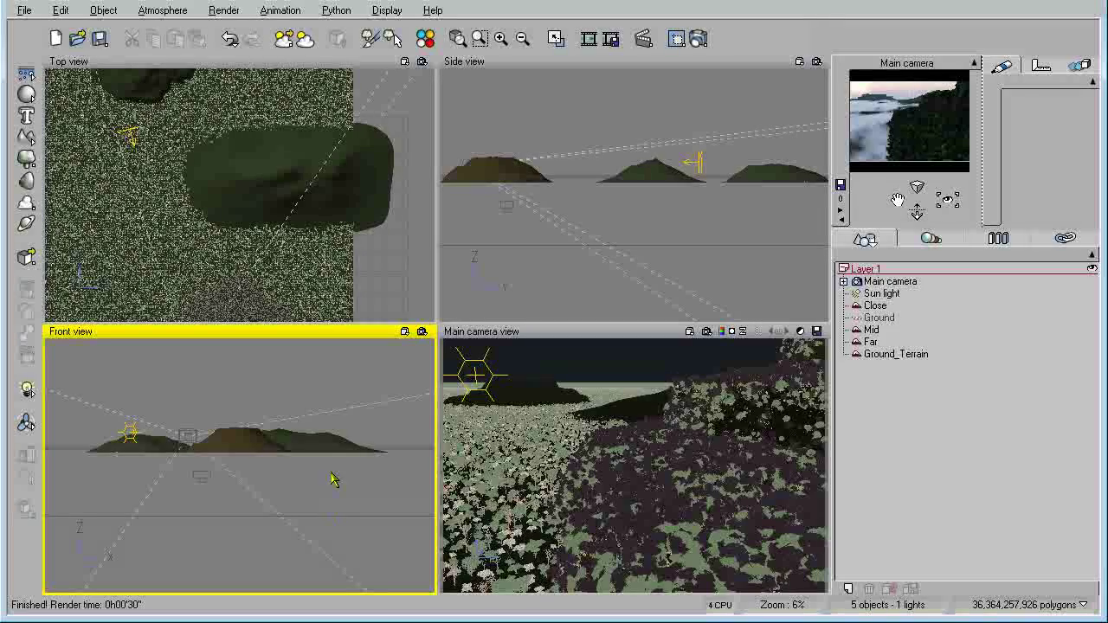
Step: Reopen the Atmosphere Editor and confirm the cloud altitude still reads 105m
click(169, 10)
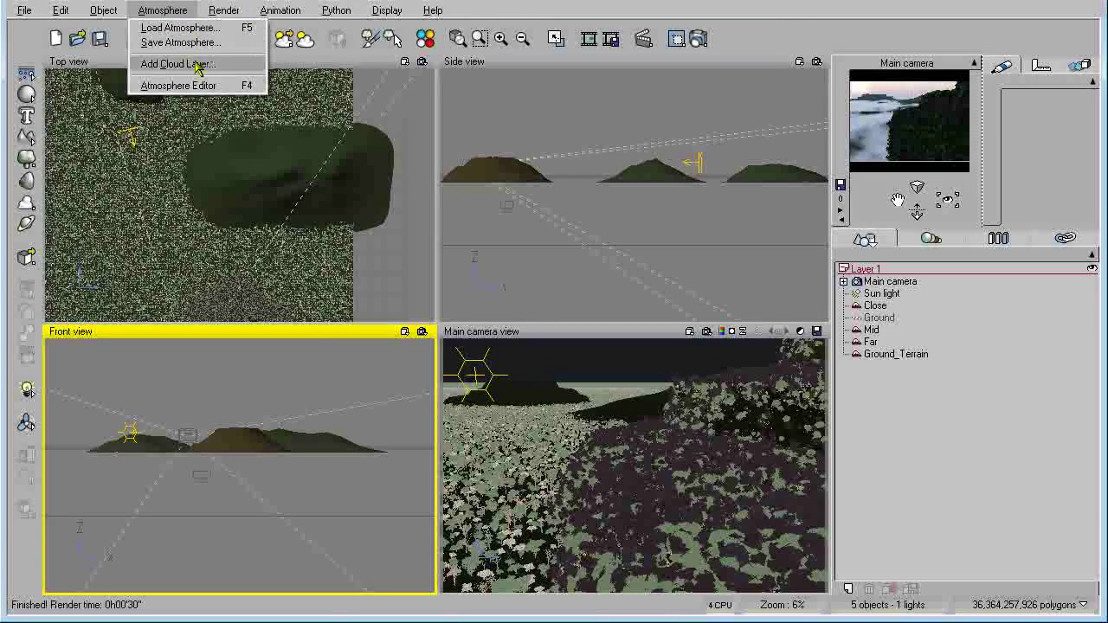
click(173, 82)
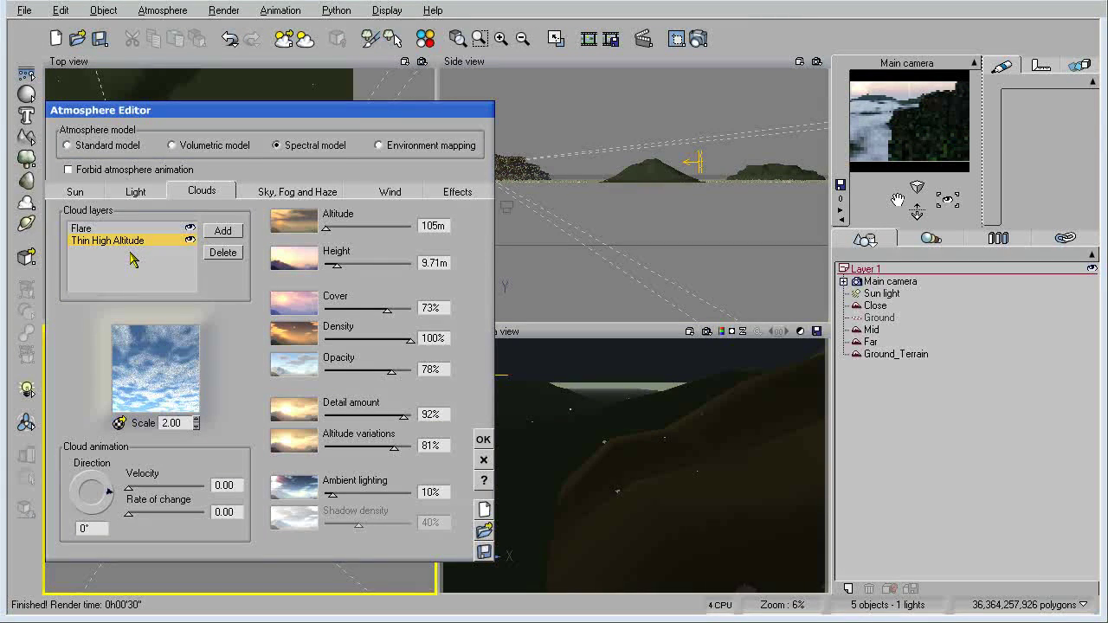
double_click(437, 225)
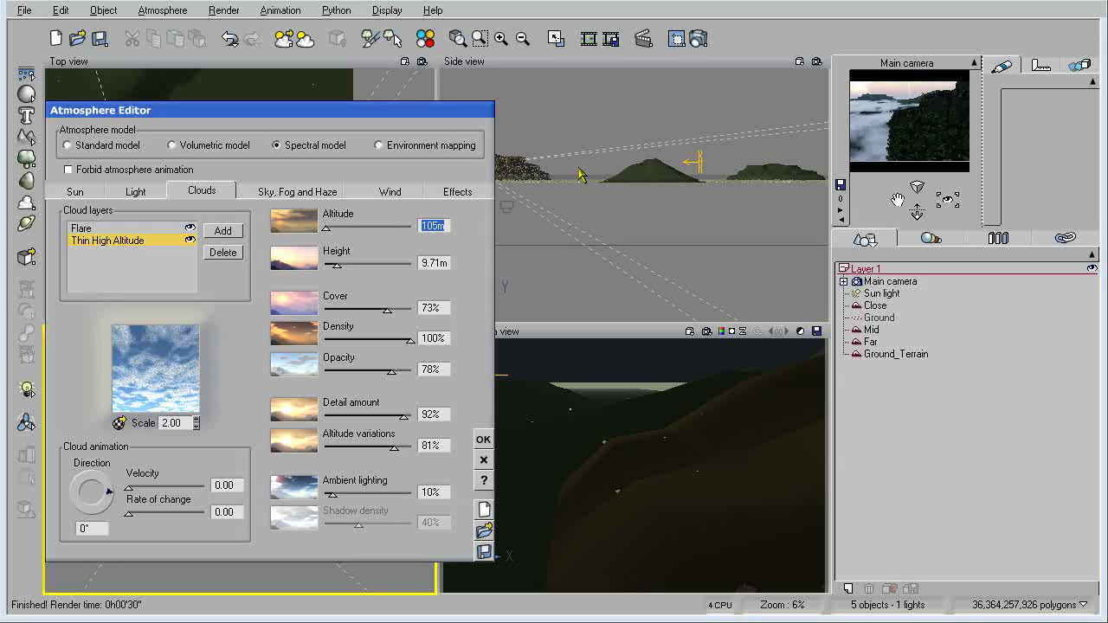
Step: Close the Atmosphere Editor and open the finished render vue_tut_example.jpg for reference
drag(363, 110, 779, 124)
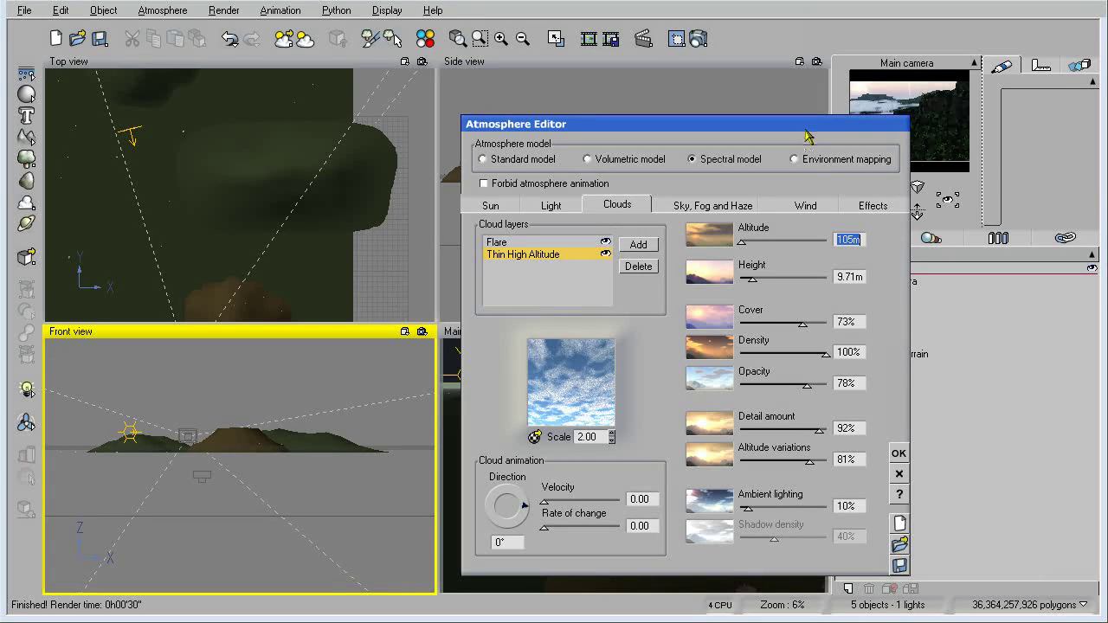
drag(807, 129, 709, 132)
click(801, 465)
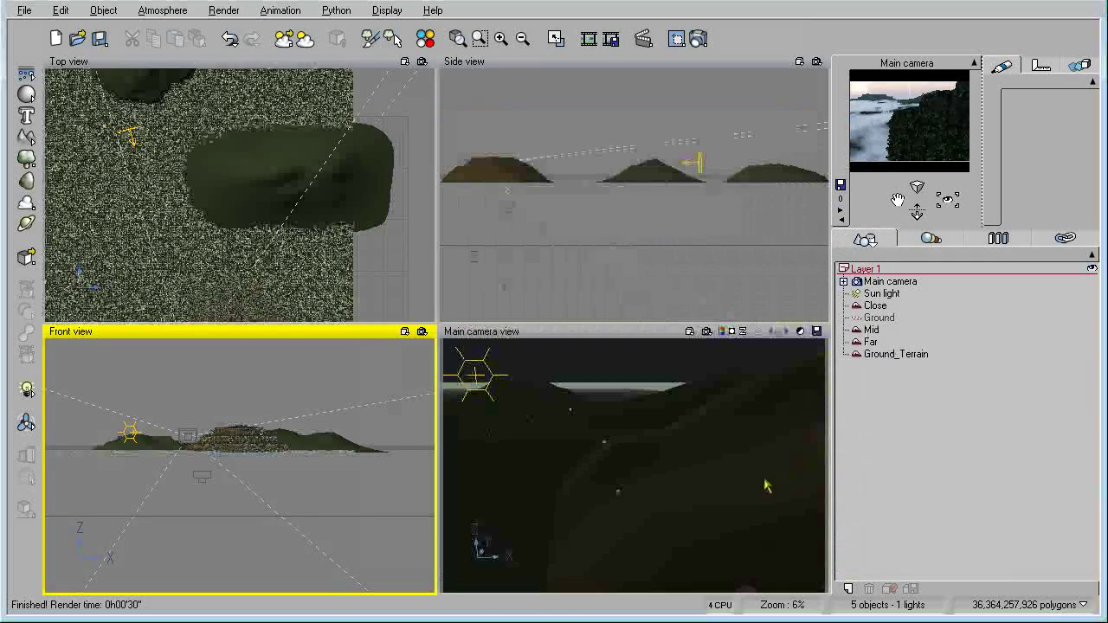
double_click(909, 100)
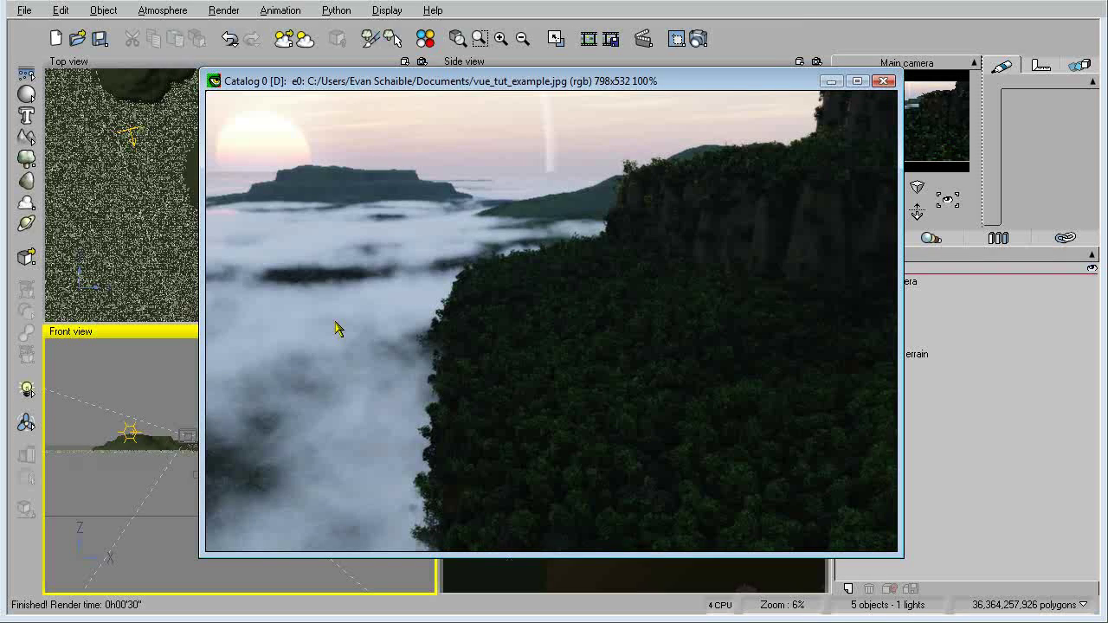
Step: Minimize the render window and select Ground_Terrain in the World Browser
click(830, 81)
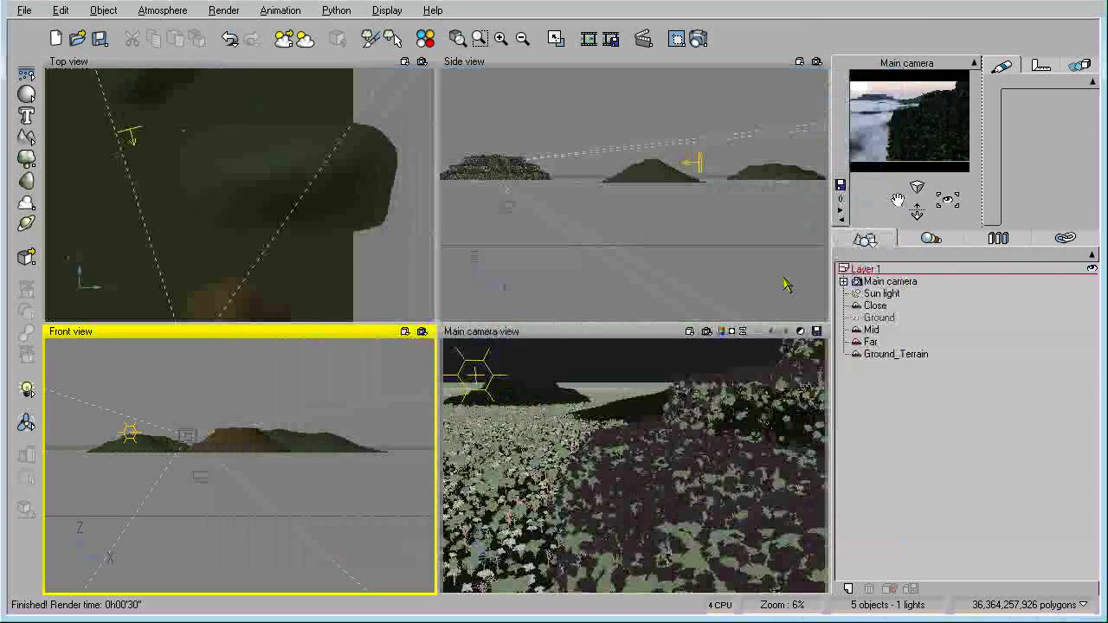
click(880, 318)
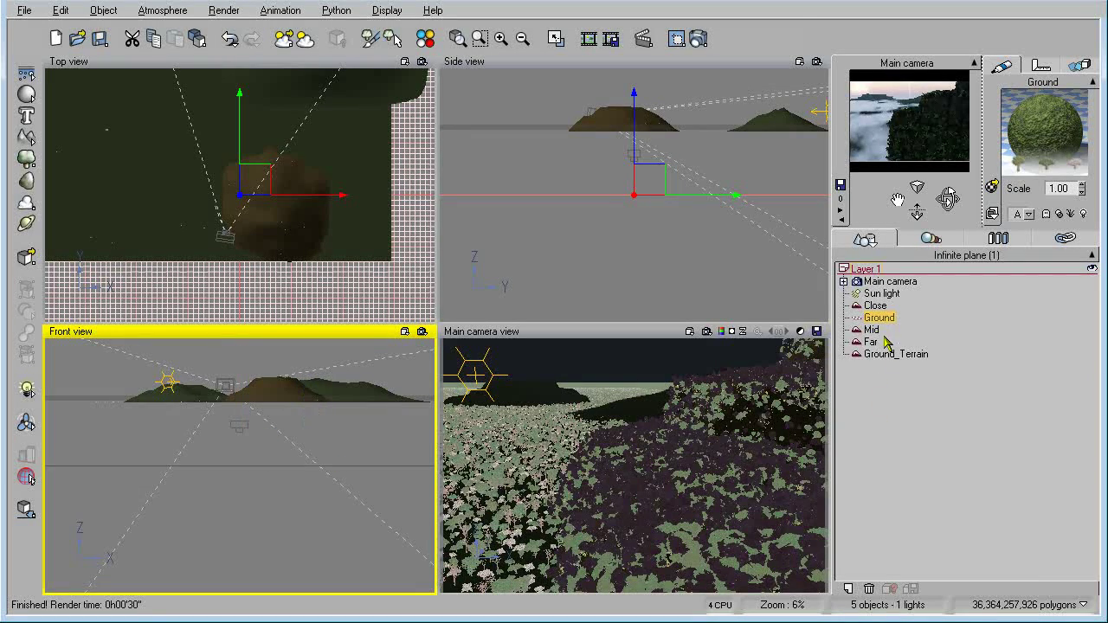
click(869, 332)
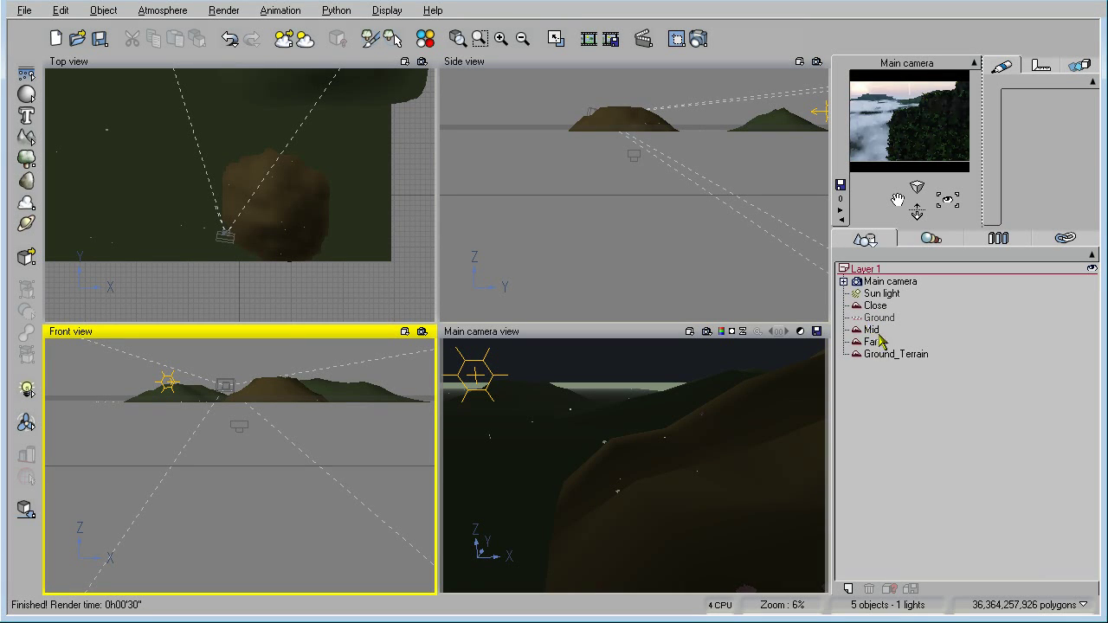
click(874, 357)
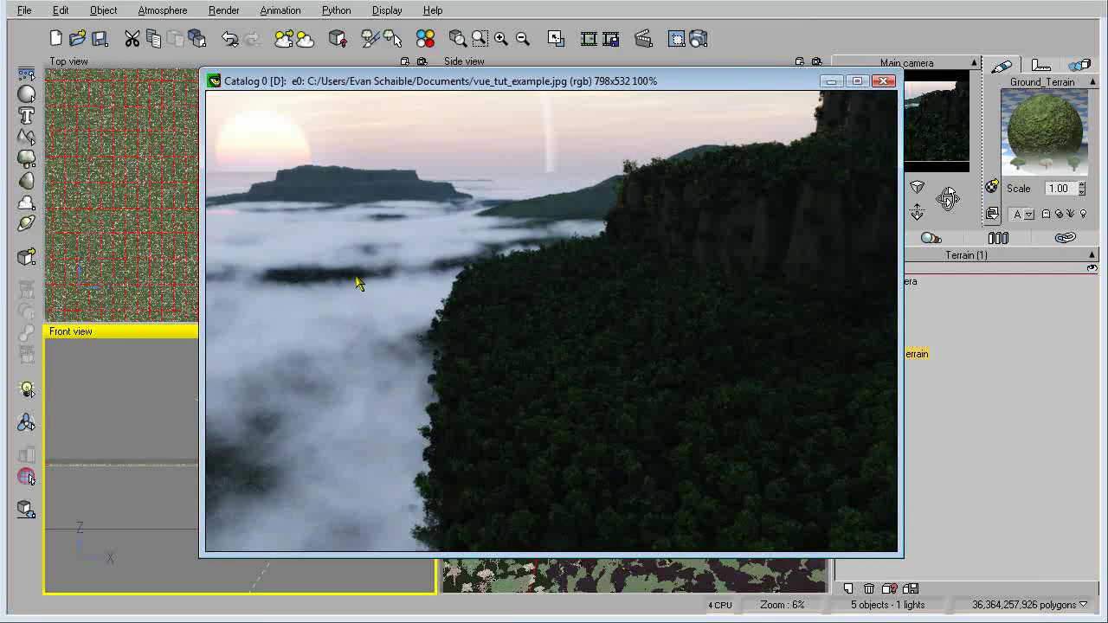
Step: Close the render window and reopen the Atmosphere Editor's cloud settings
click(830, 81)
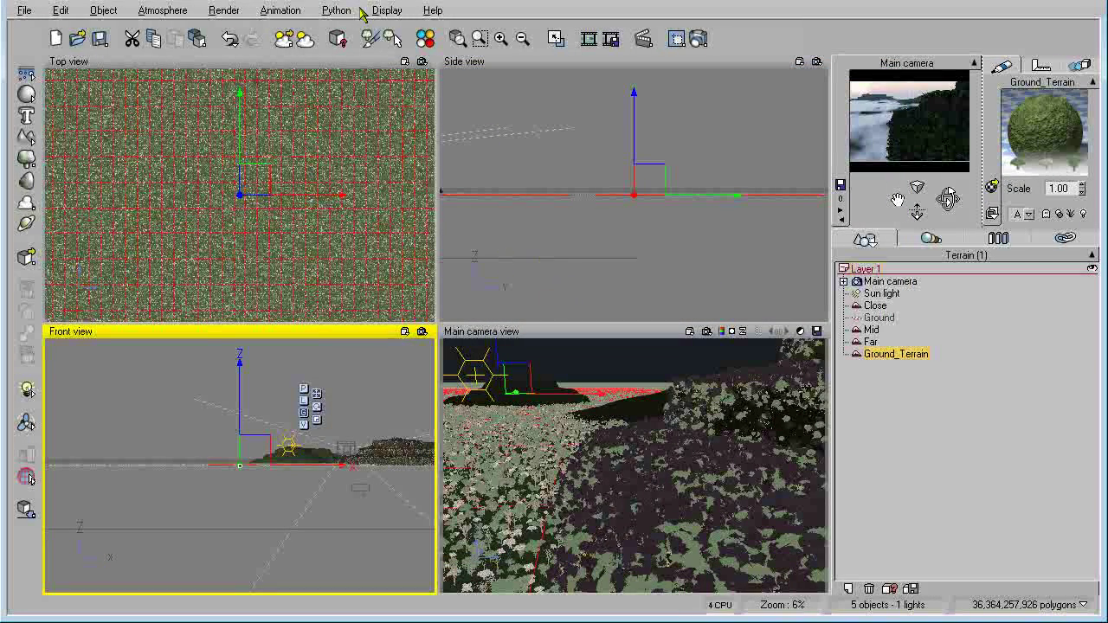
click(198, 10)
click(173, 83)
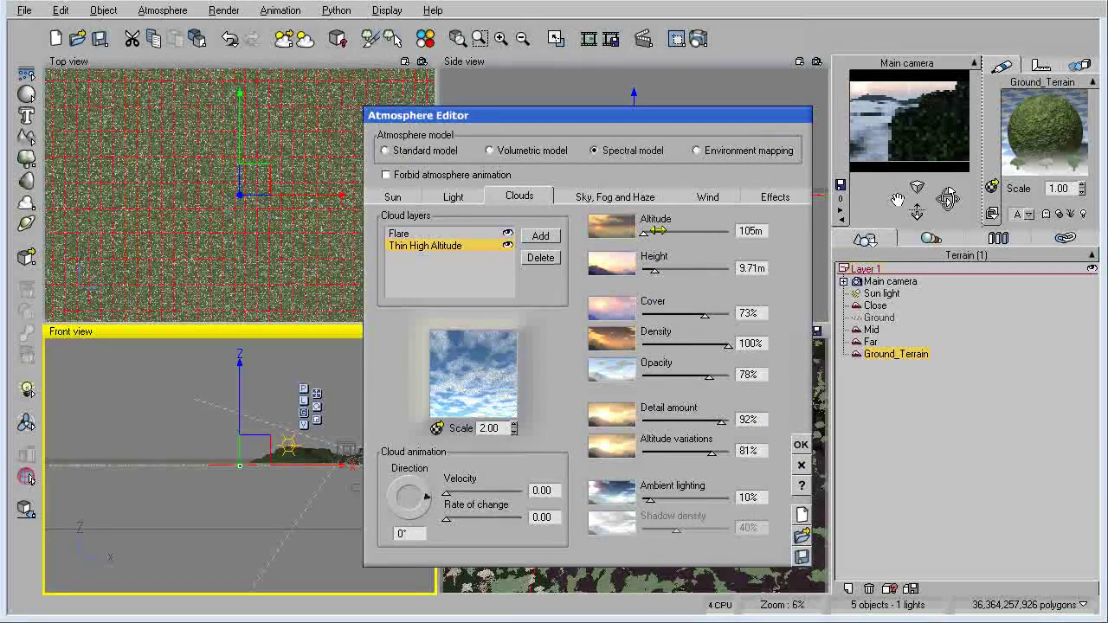
Step: Move the Atmosphere Editor aside to show the camera view, leaving the Height value unchanged
drag(666, 124, 389, 125)
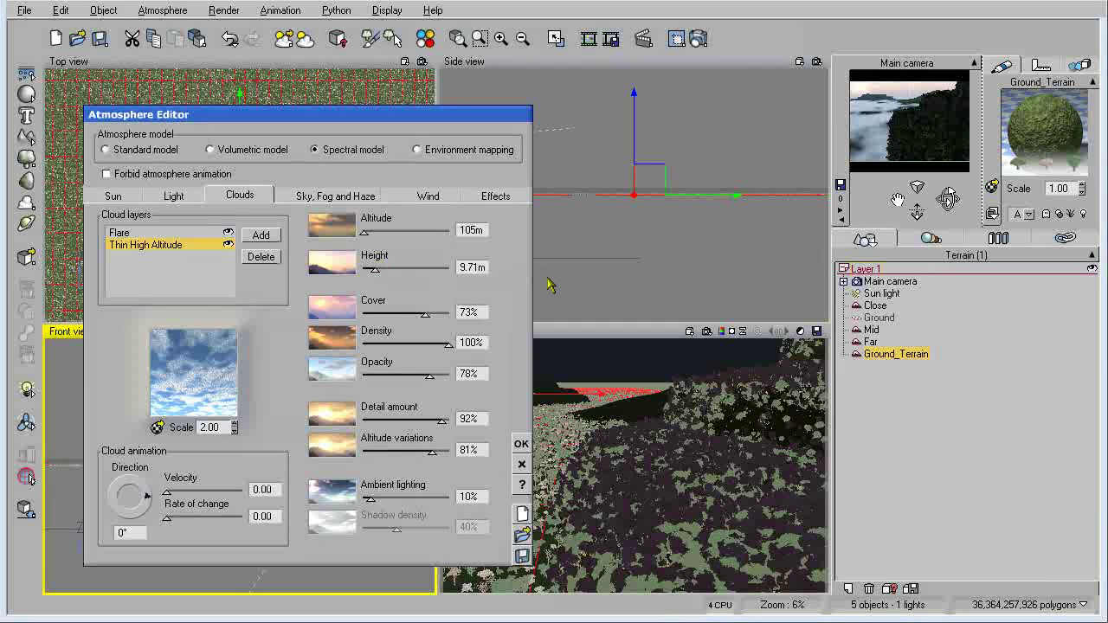
drag(462, 268, 492, 266)
click(482, 267)
click(479, 312)
drag(426, 315, 383, 315)
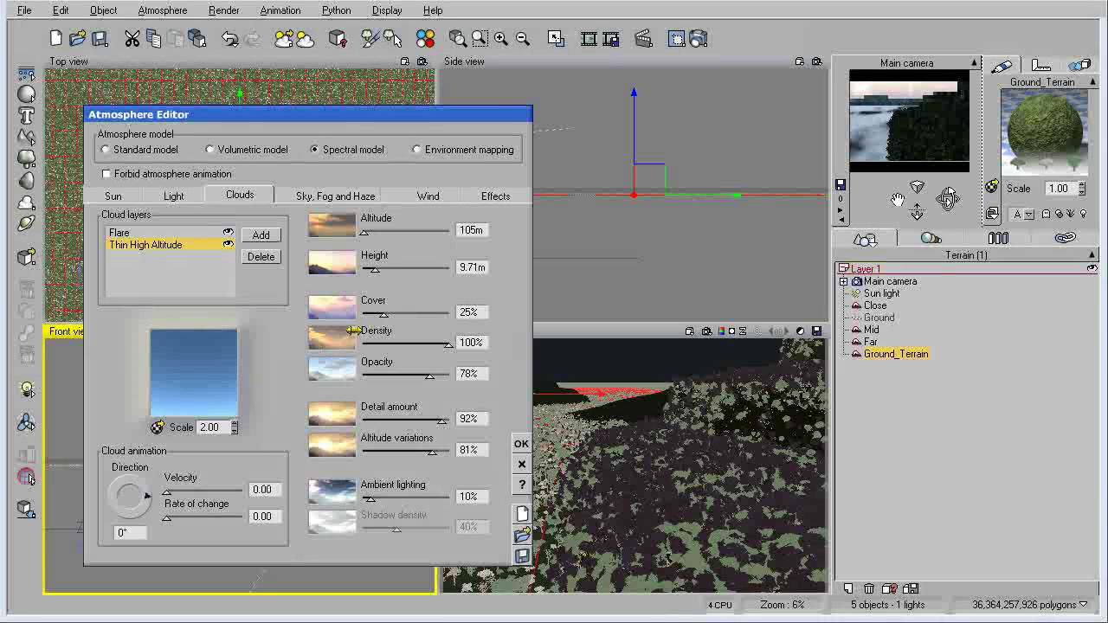
drag(383, 315, 397, 315)
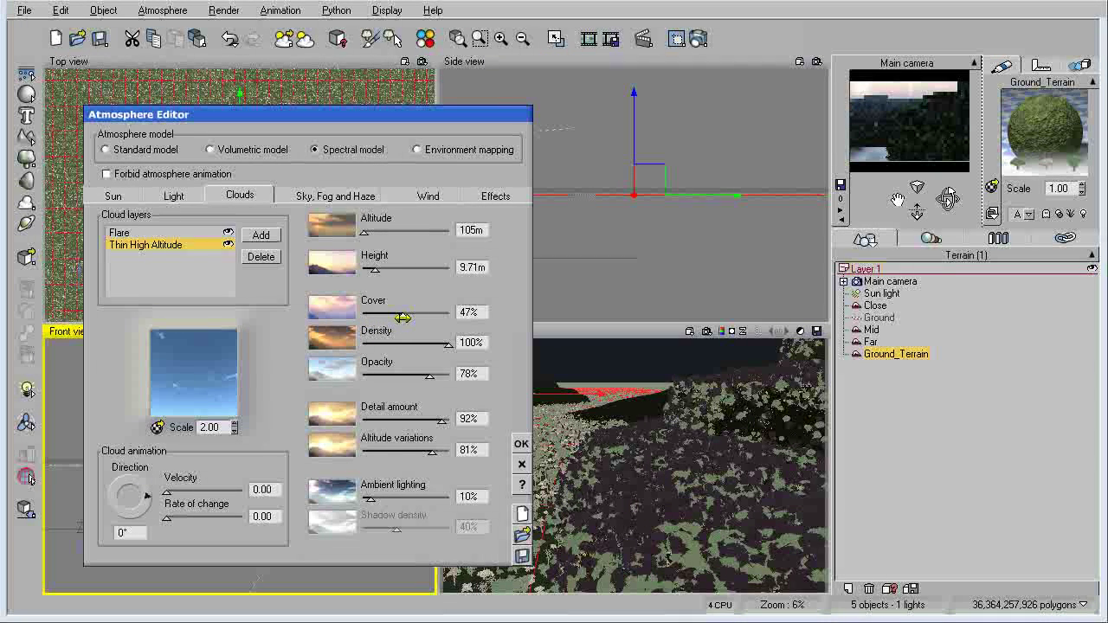
drag(403, 318, 417, 316)
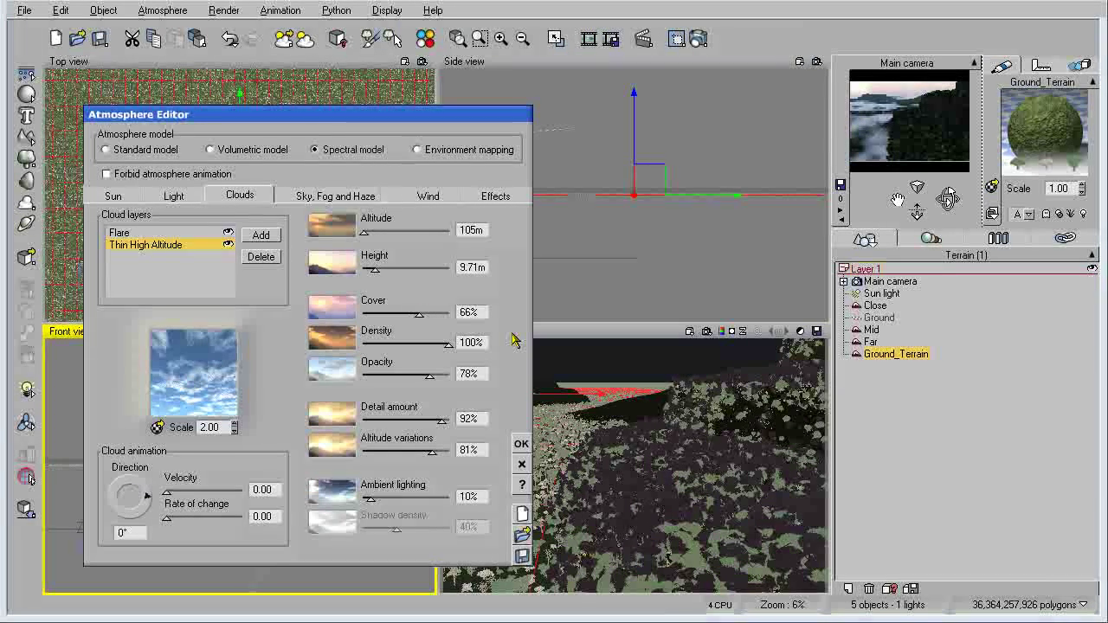
click(451, 312)
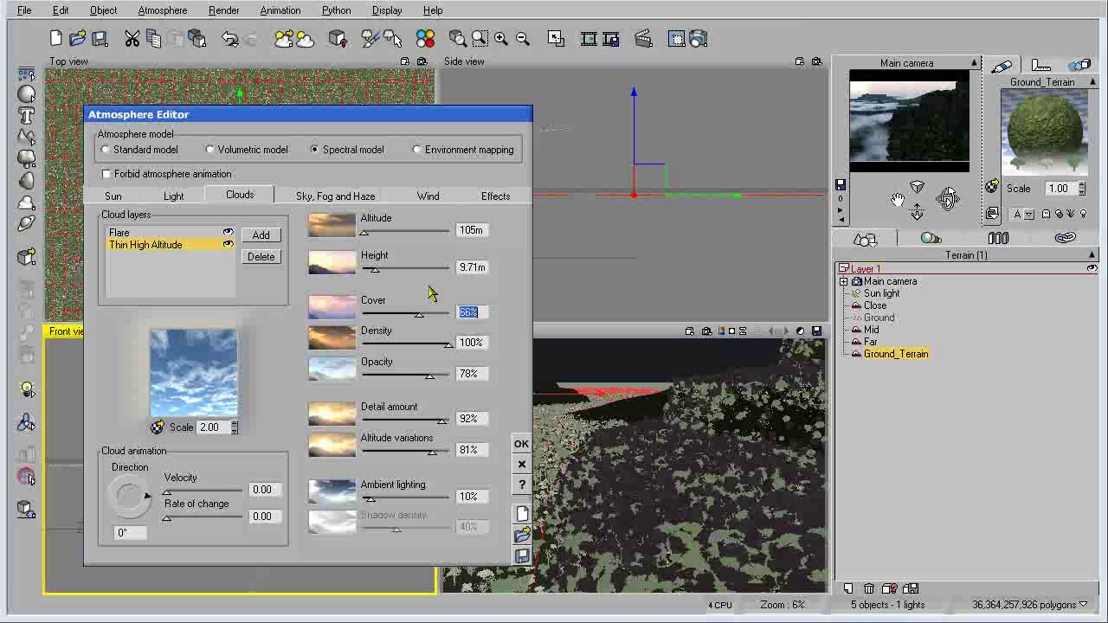
text(73)
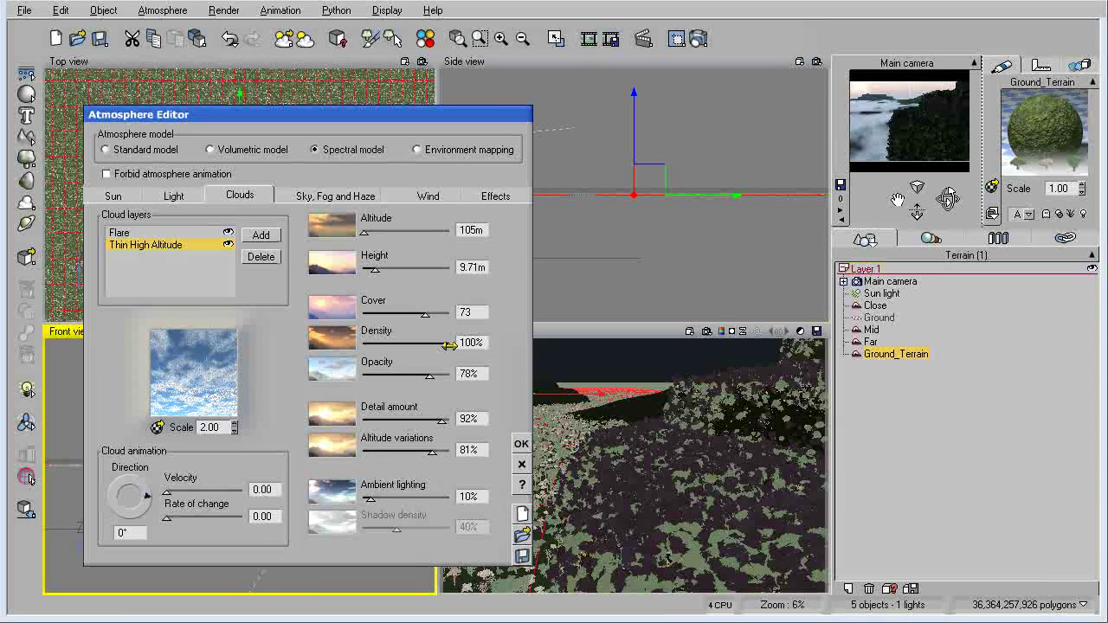
Step: Set the Thin High Altitude cloud density to 14% and opacity to 100%
drag(449, 346, 387, 343)
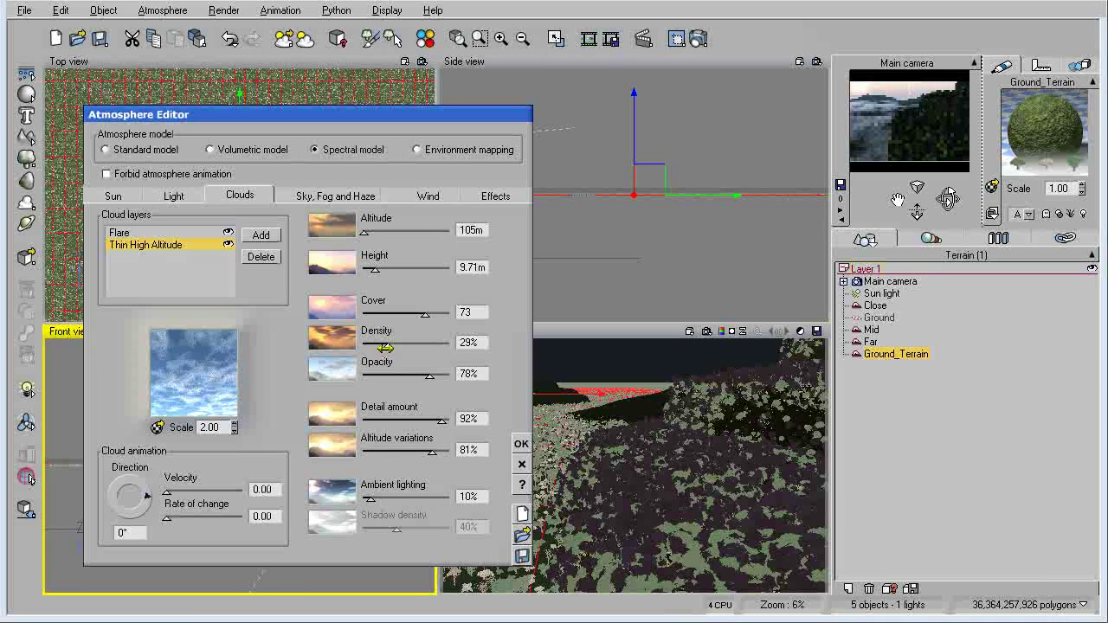
drag(385, 346, 450, 345)
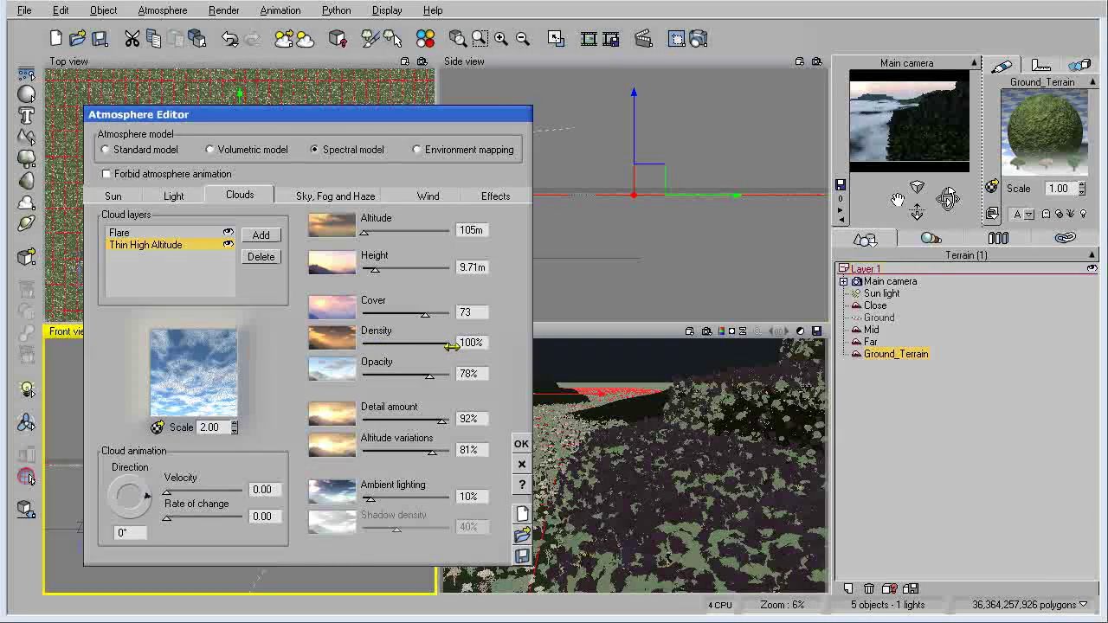
drag(450, 349, 378, 364)
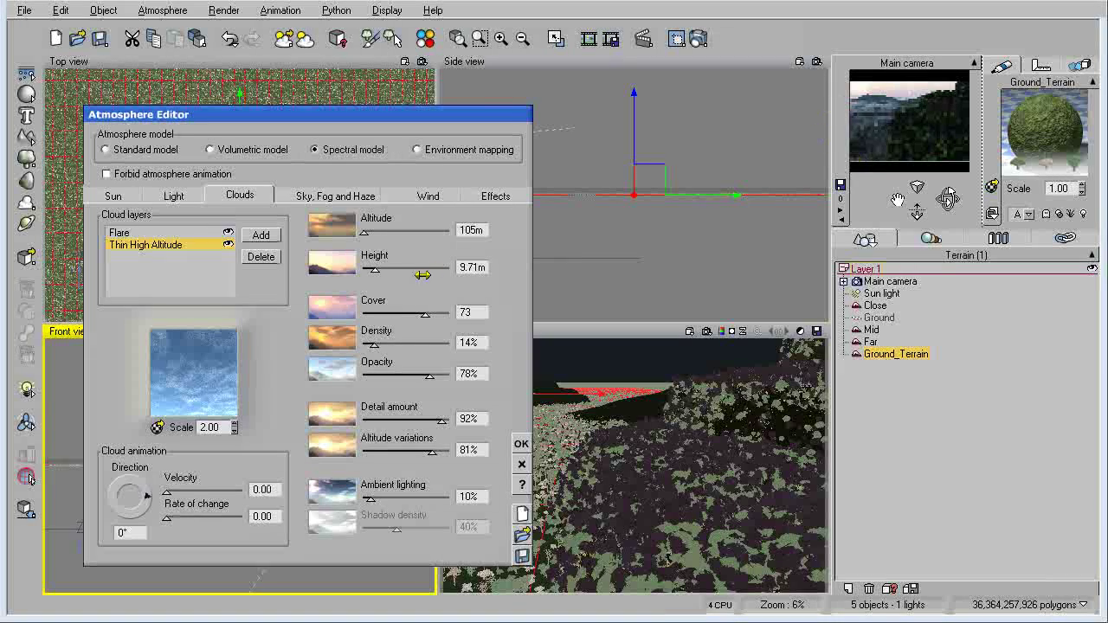
drag(426, 376, 445, 382)
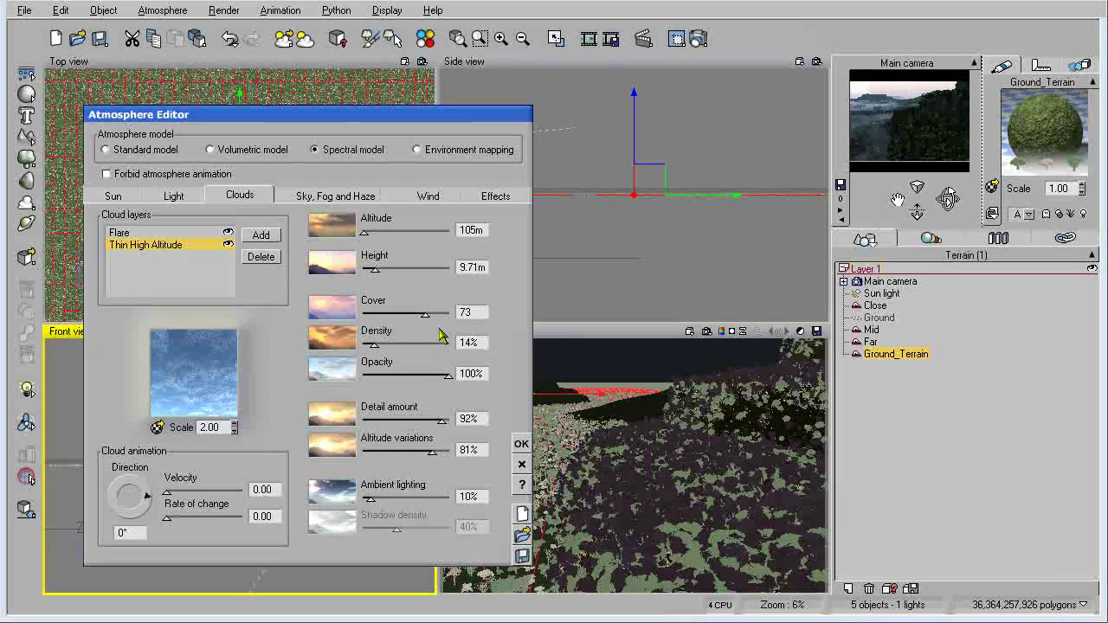
drag(452, 121, 387, 96)
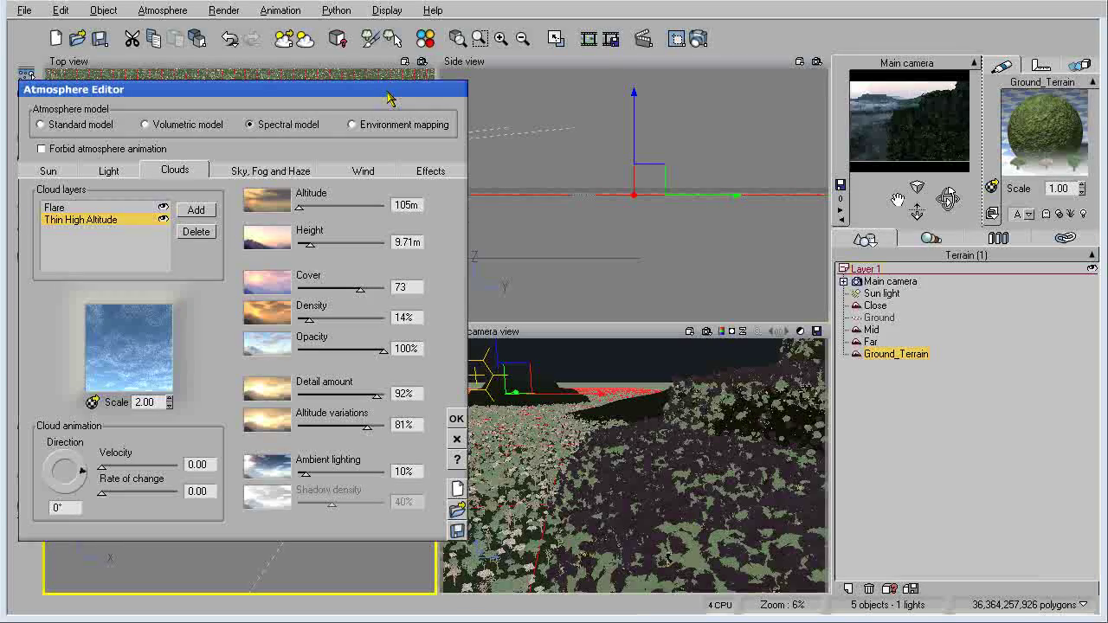
Step: Render the camera view and dismiss Post Render Options after the 26-second render
click(706, 334)
click(456, 419)
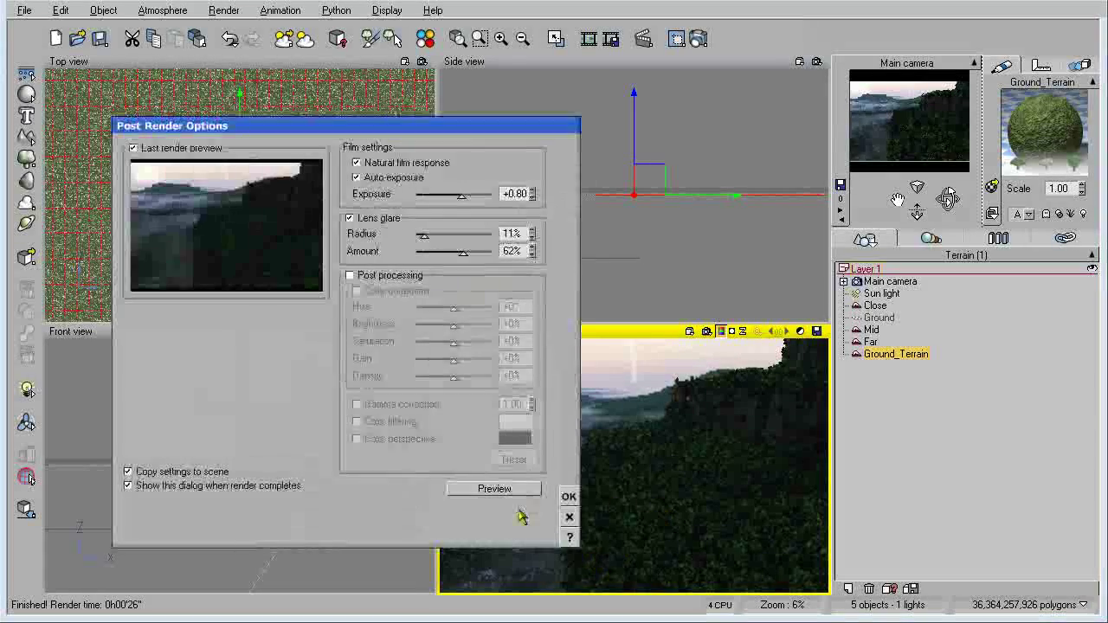
click(569, 496)
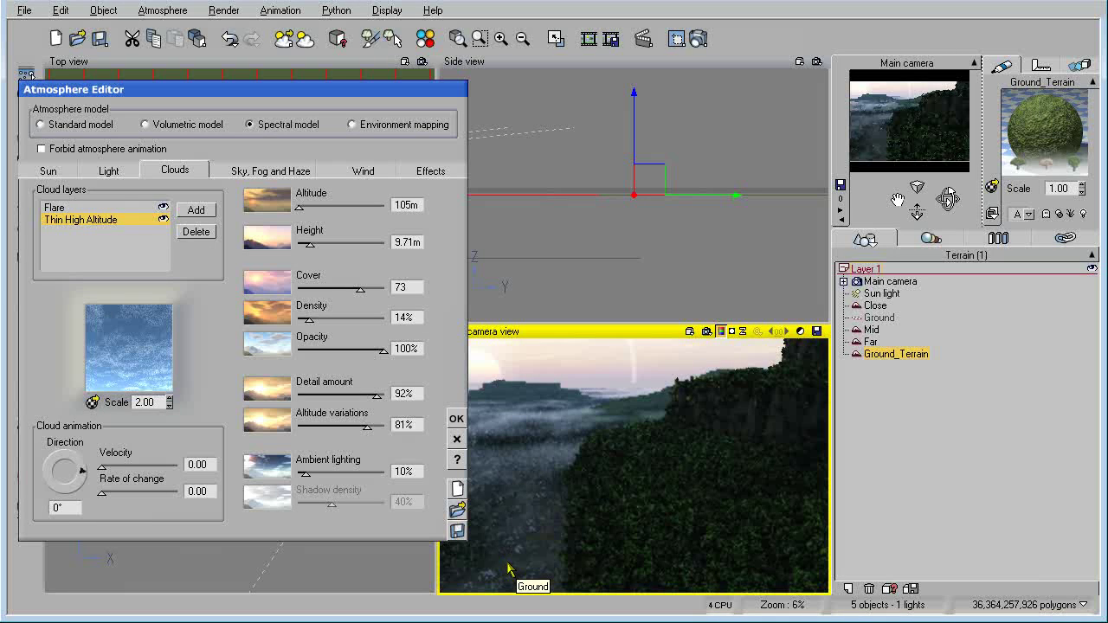
Step: Set cloud density to 81%, opacity to 71% and detail amount to 13%
drag(309, 320, 357, 356)
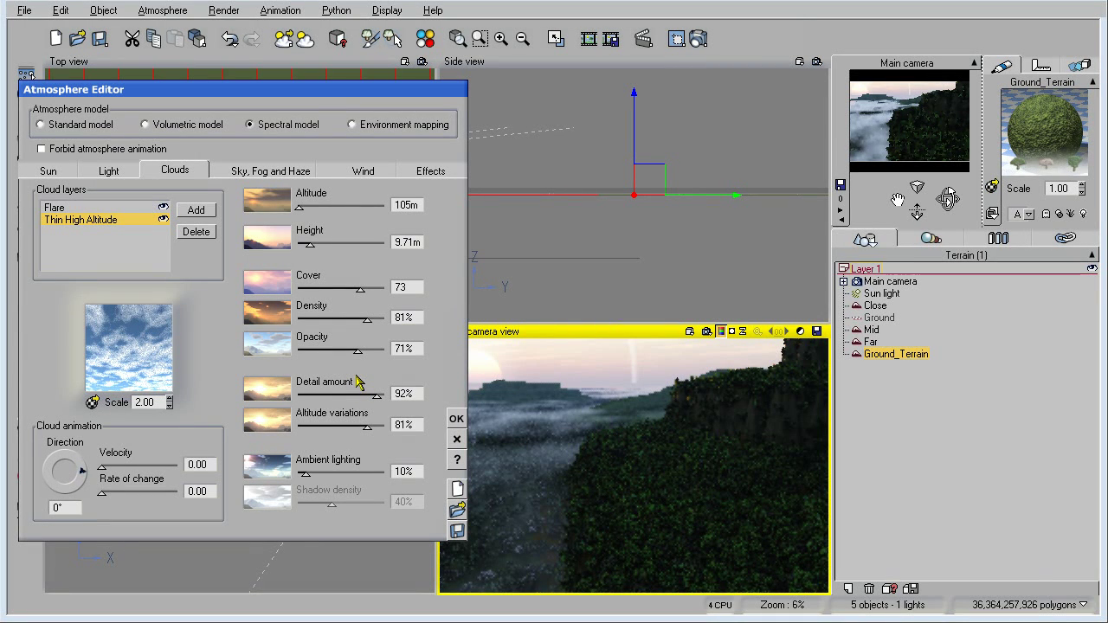
double_click(403, 393)
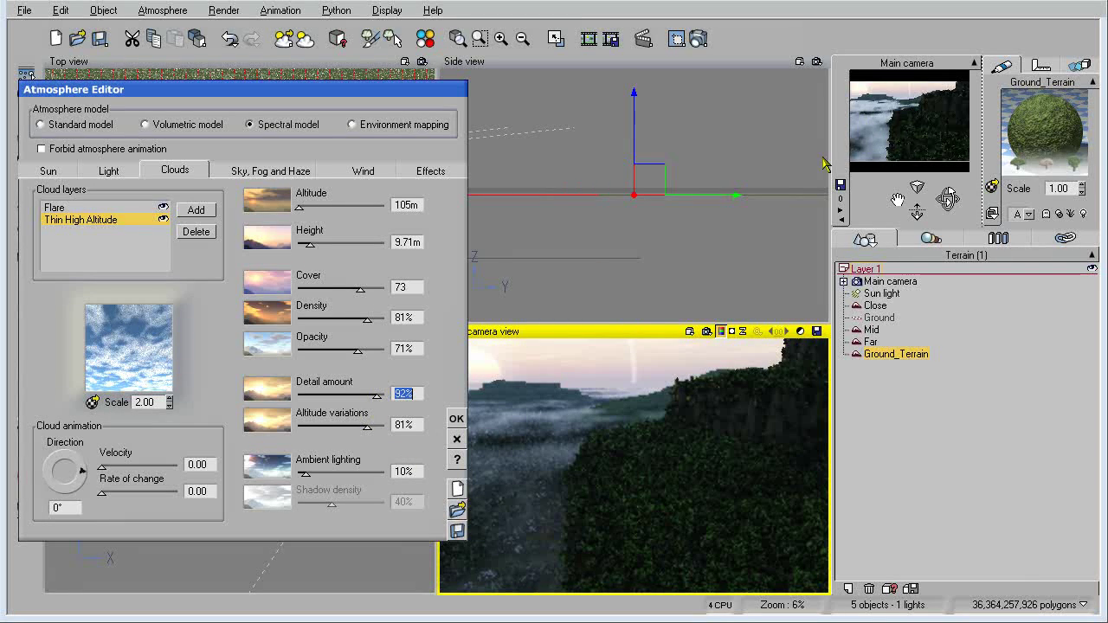
drag(375, 399, 305, 406)
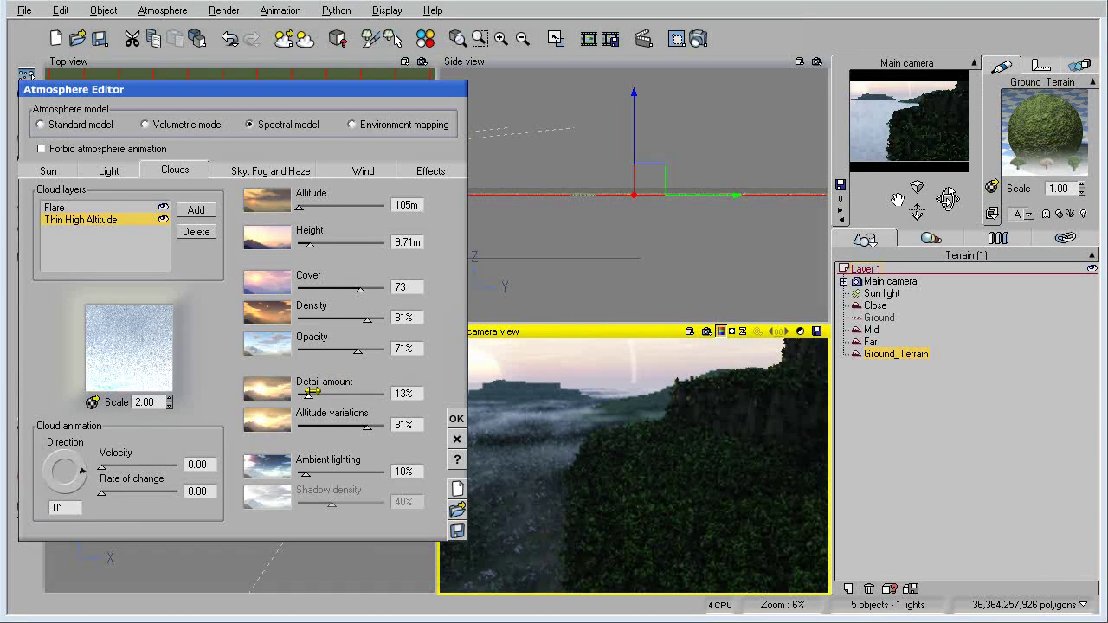
Step: Raise the cloud detail amount stepwise through 75% and 81% to 88%
drag(305, 399, 361, 397)
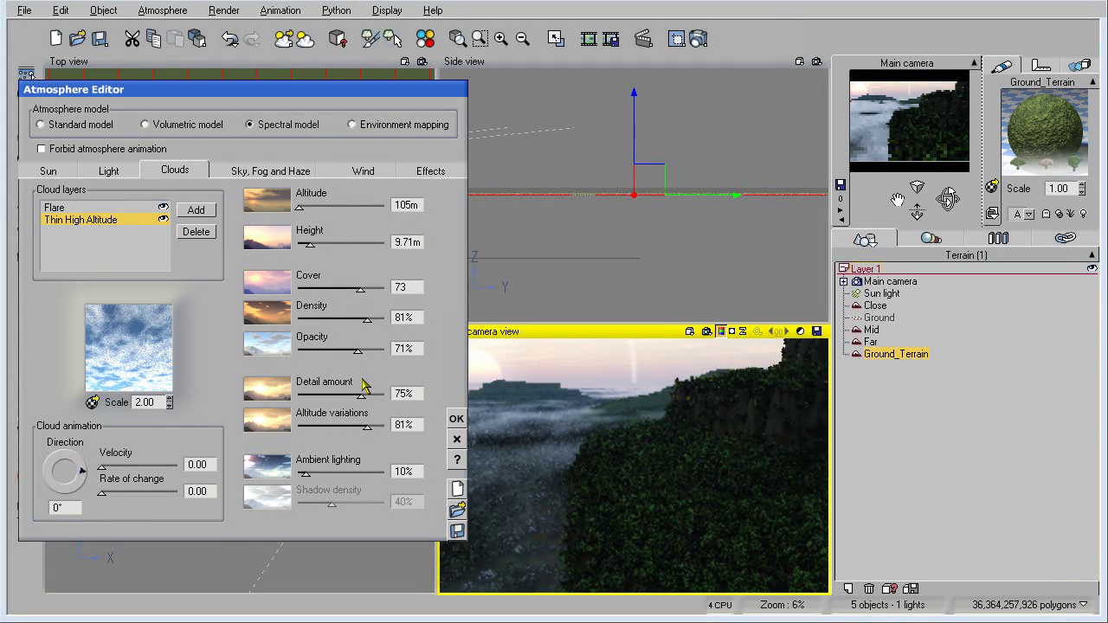
drag(356, 382, 371, 381)
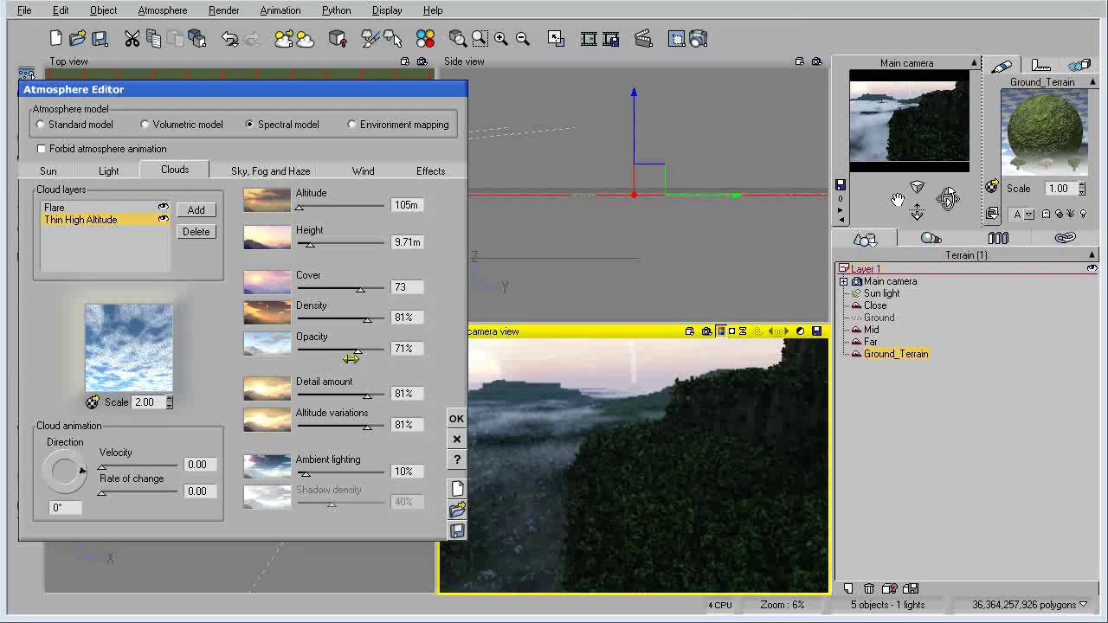
drag(368, 401, 374, 401)
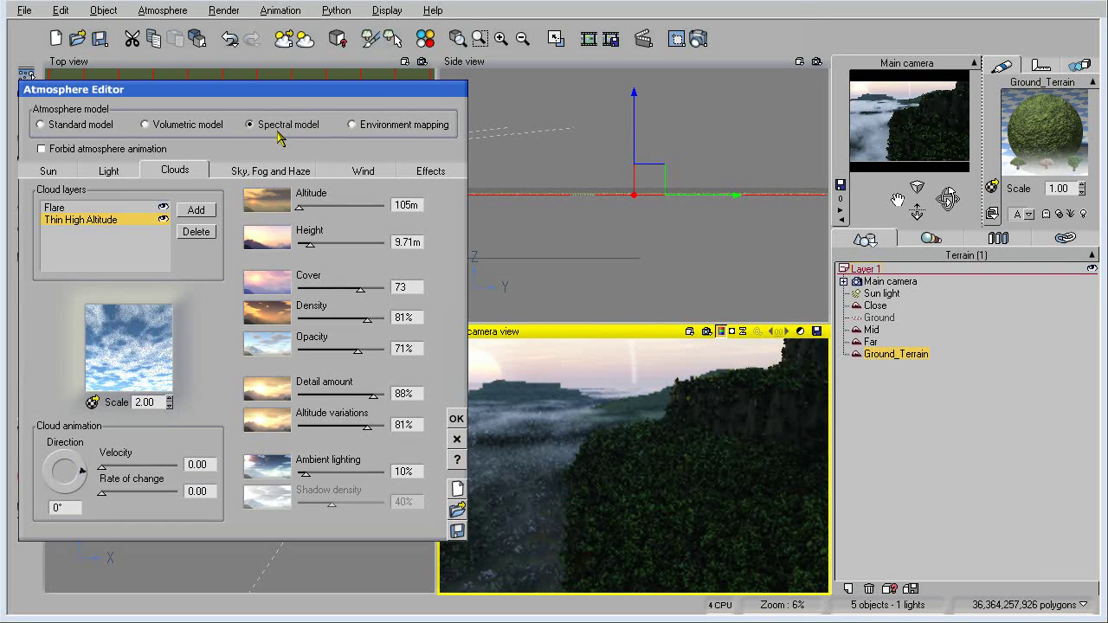
drag(286, 95, 400, 110)
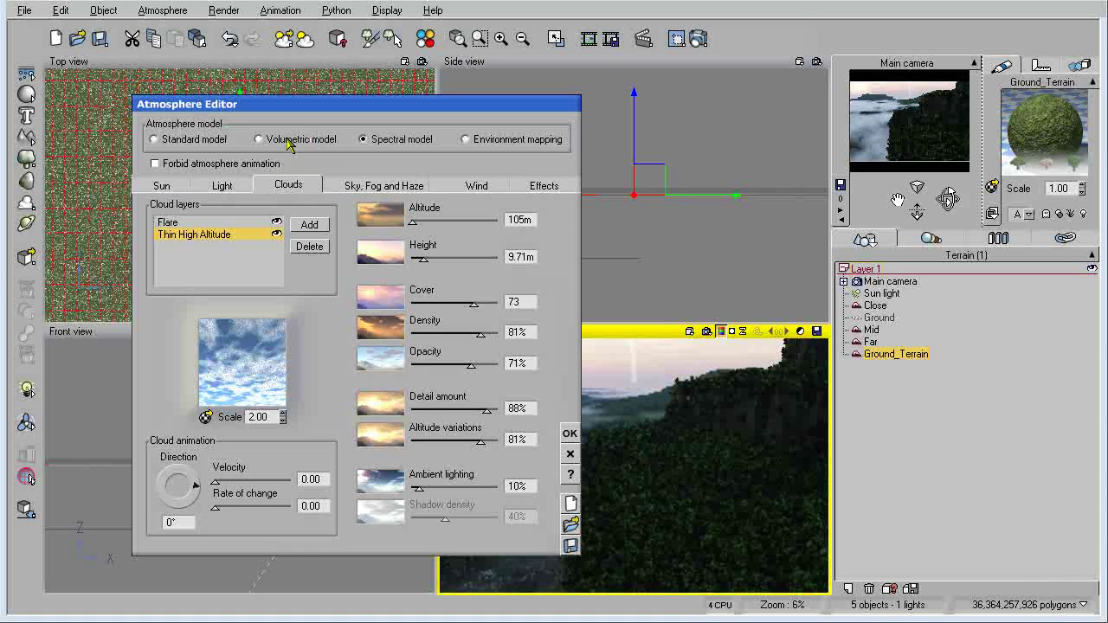
Step: Try Thin High Altitude altitude variations at 72% and 20%, settling back at 82%
drag(302, 111, 284, 120)
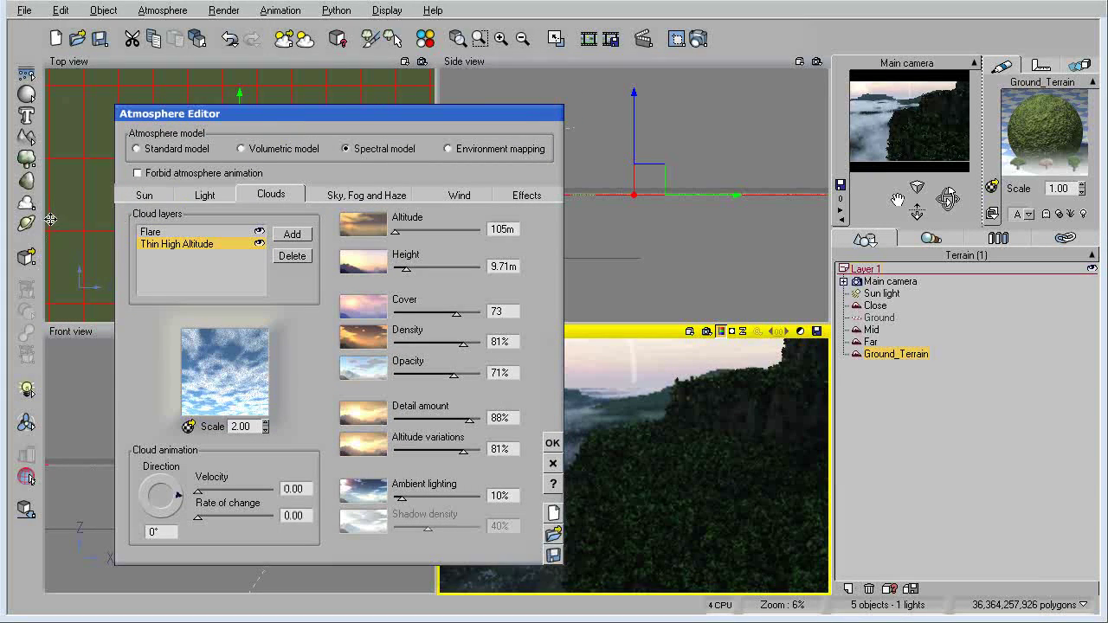
drag(278, 122, 249, 114)
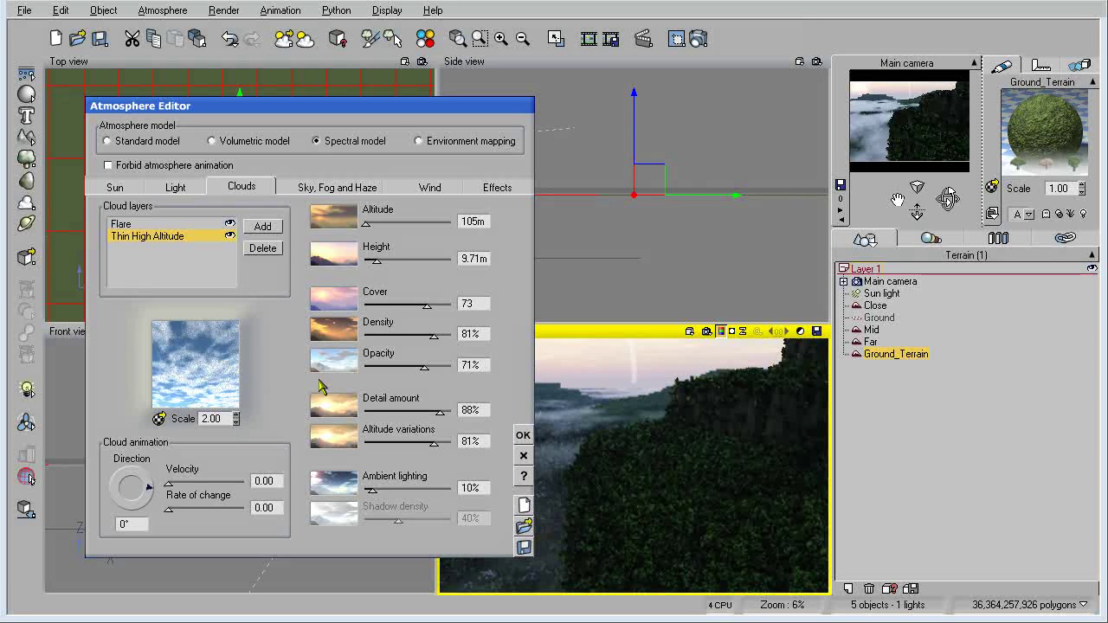
drag(434, 447, 424, 448)
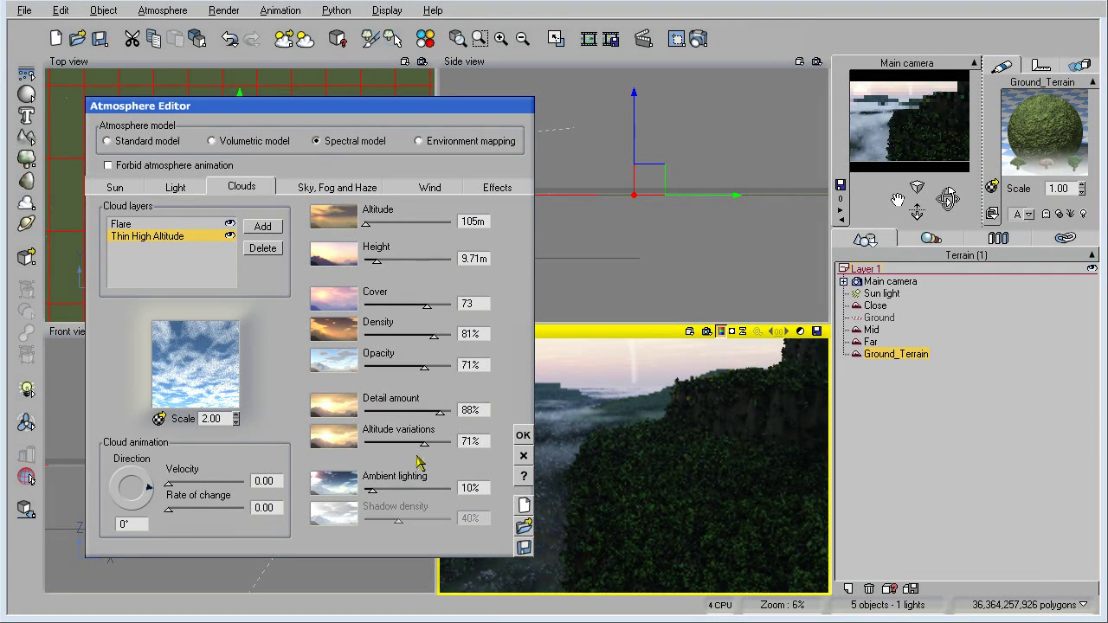
mouse_move(425, 447)
mouse_down()
mouse_move(378, 446)
mouse_move(420, 441)
mouse_up()
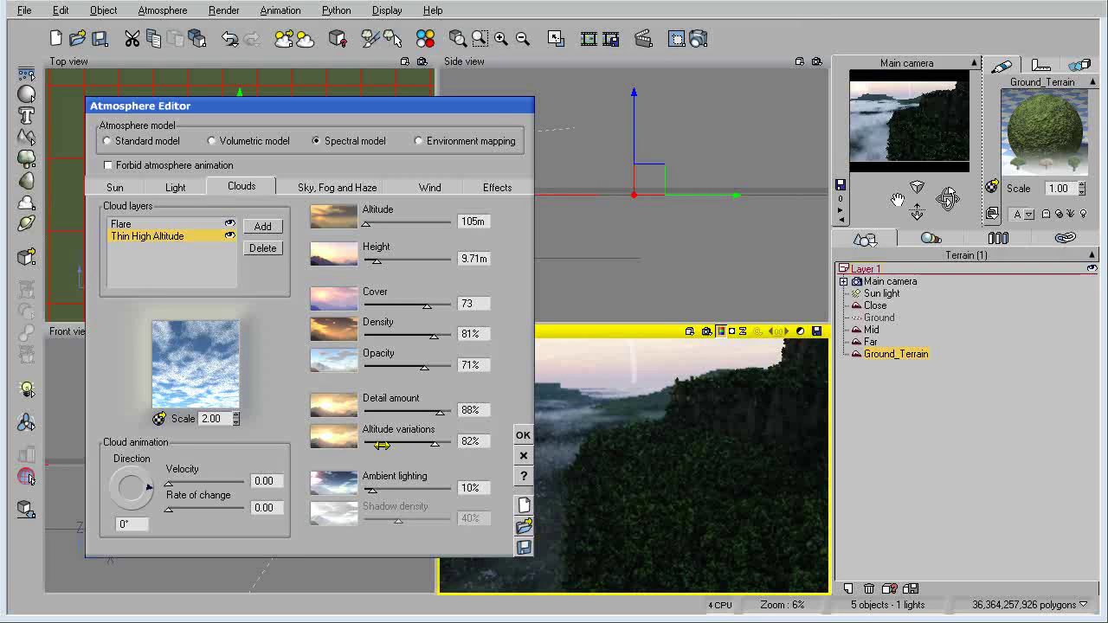
Step: Set Thin High Altitude altitude variations to 87% and run a brief Main camera preview render
drag(382, 445, 357, 444)
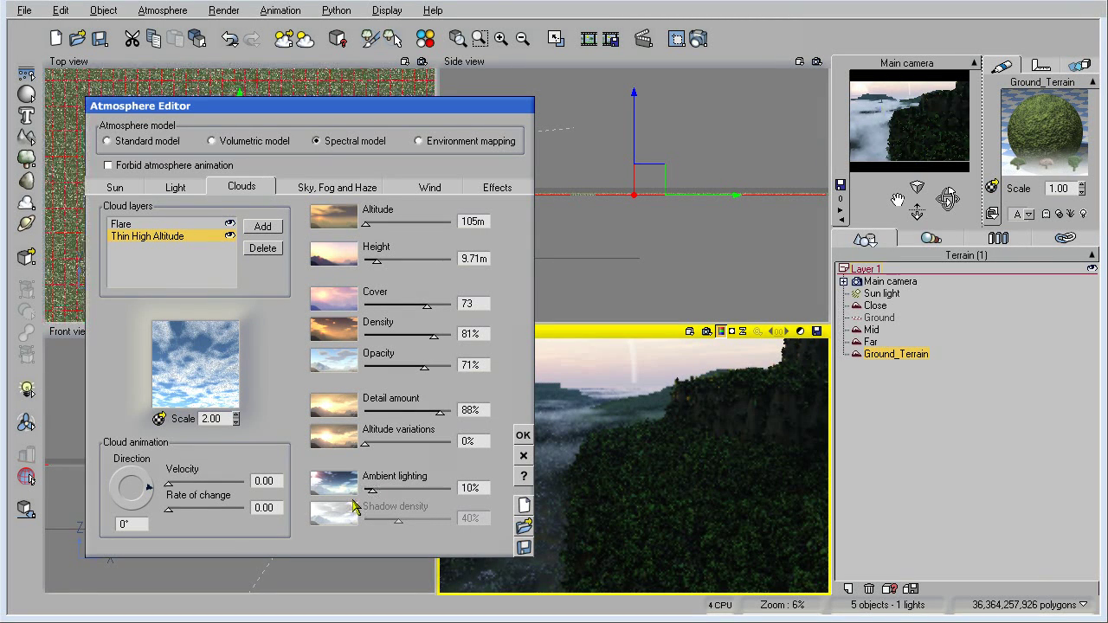
drag(368, 451, 392, 442)
drag(440, 443, 442, 442)
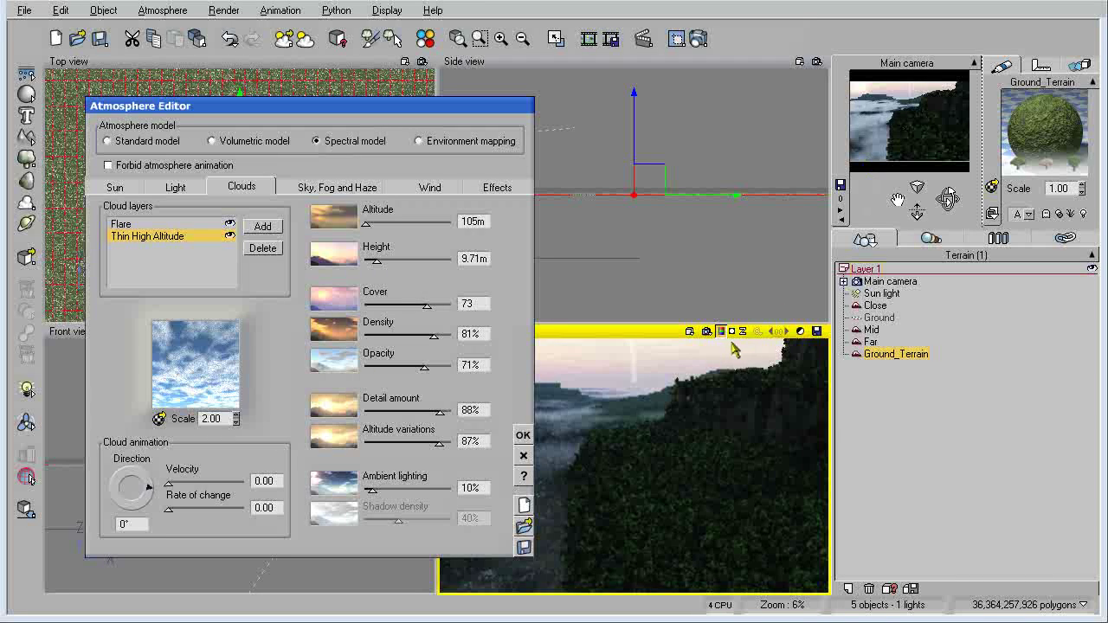
click(707, 332)
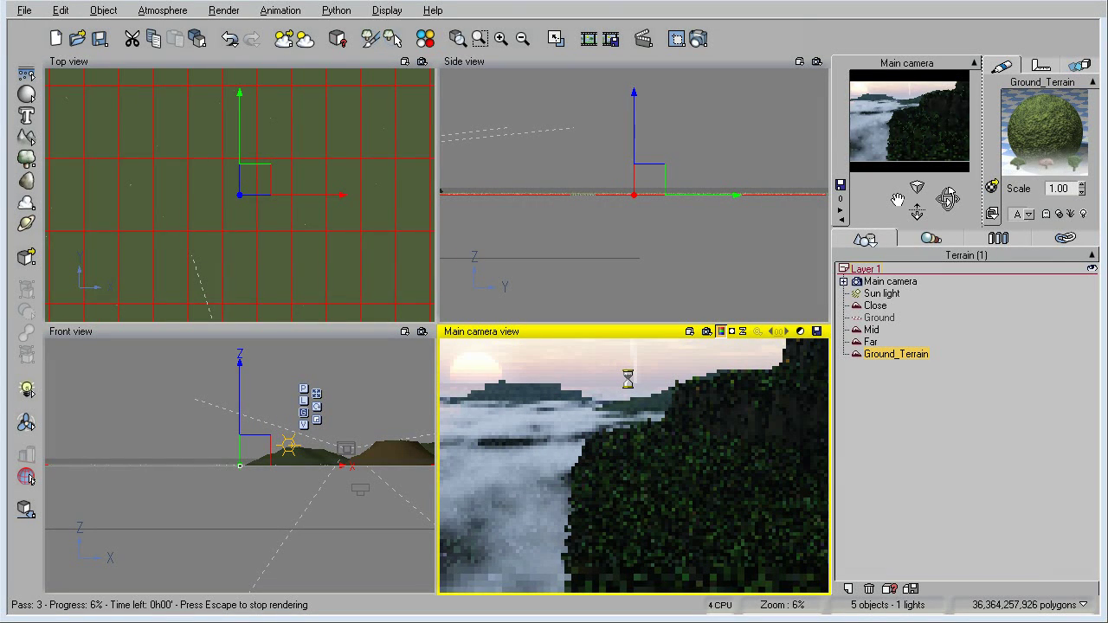
key(Escape)
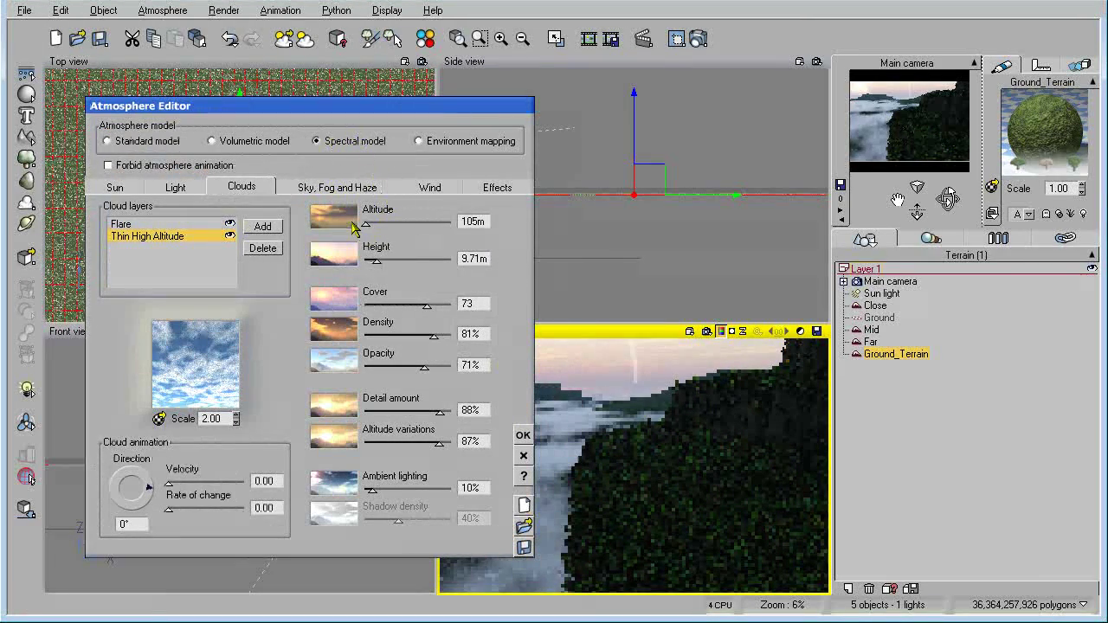
Step: Select the Flare cloud layer and bring up the material picker to add a cloud layer
click(176, 225)
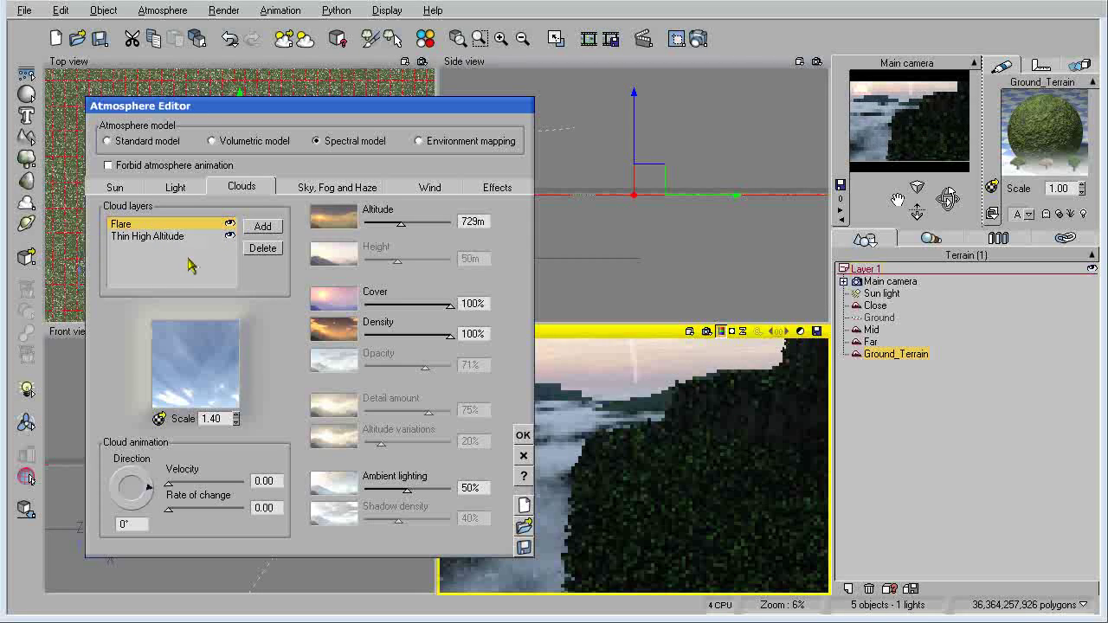
click(263, 226)
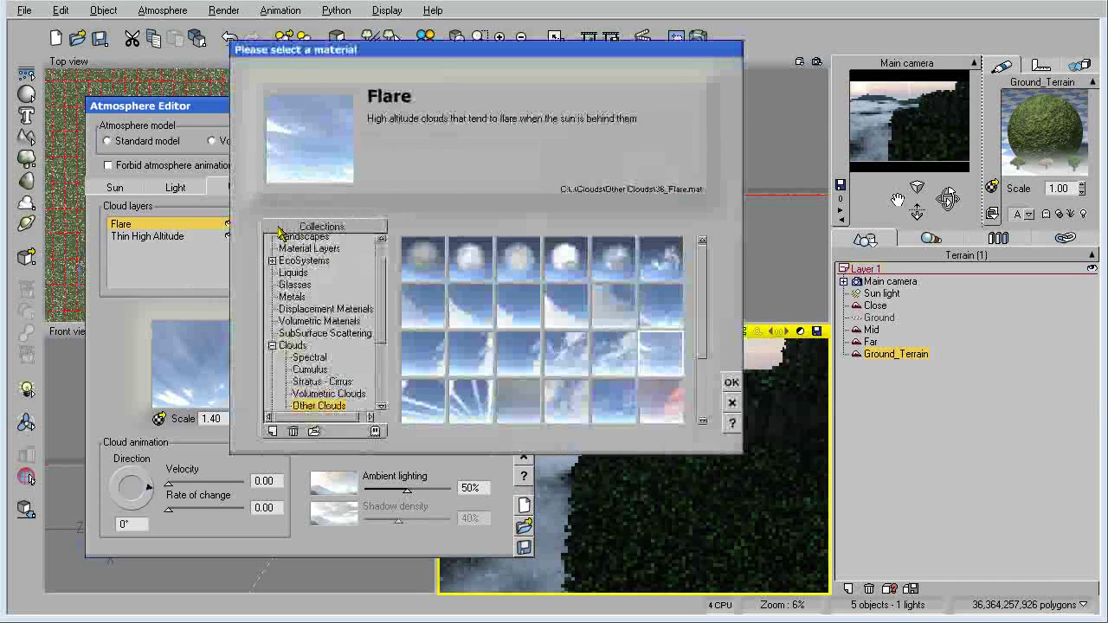
Step: Browse the Spectral, Stratus - Cirrus and Cumulus cloud collections, then cancel without adding a layer
drag(384, 269, 384, 295)
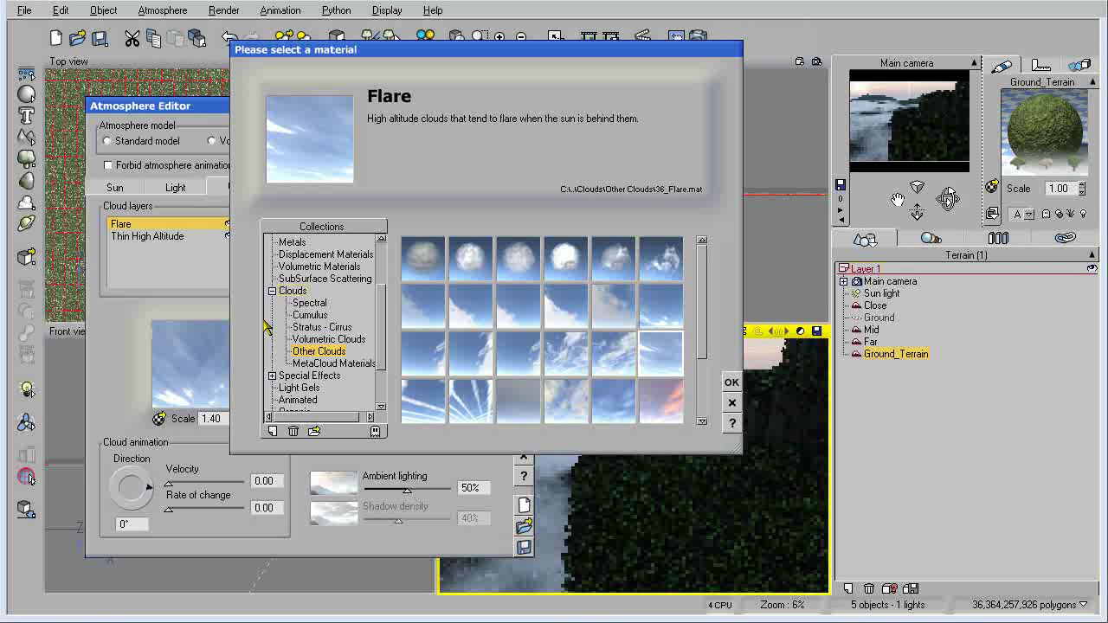
click(305, 304)
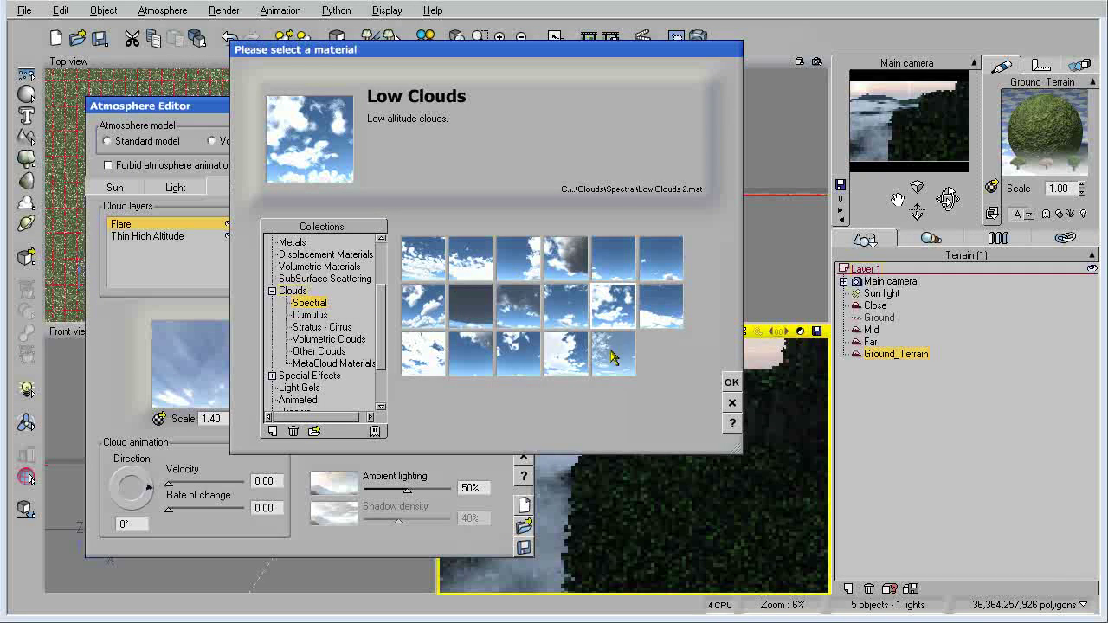
click(318, 328)
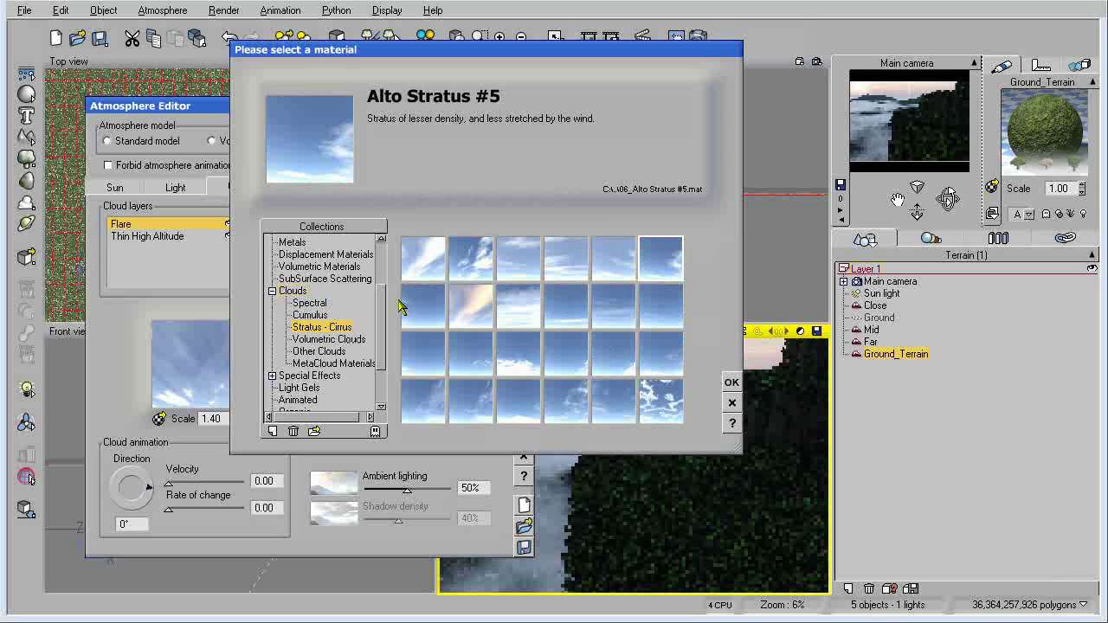
click(299, 305)
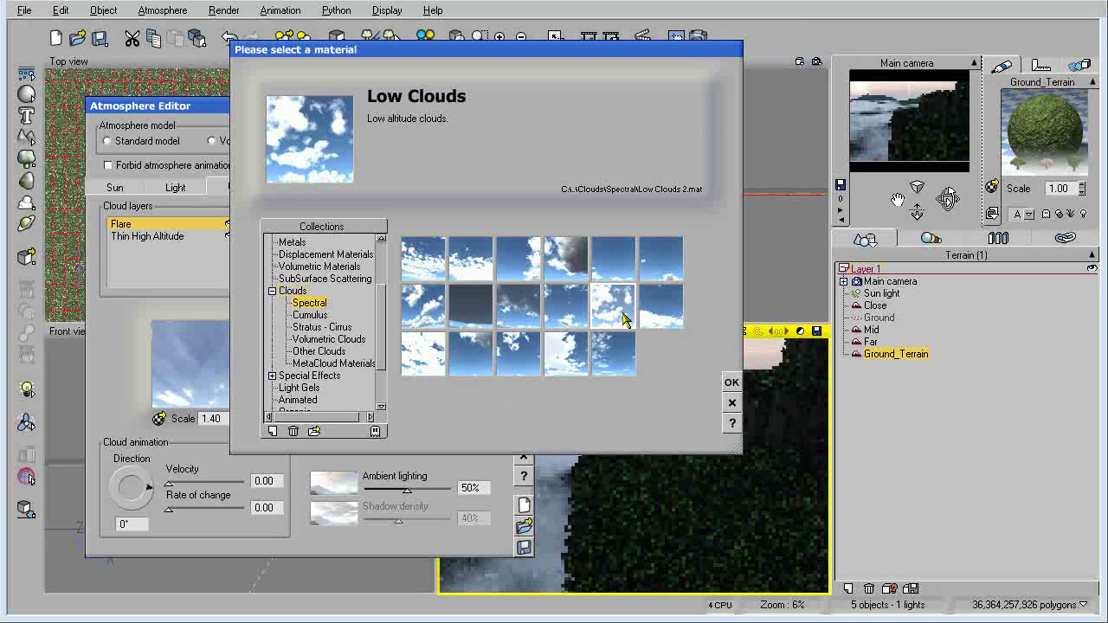
click(300, 317)
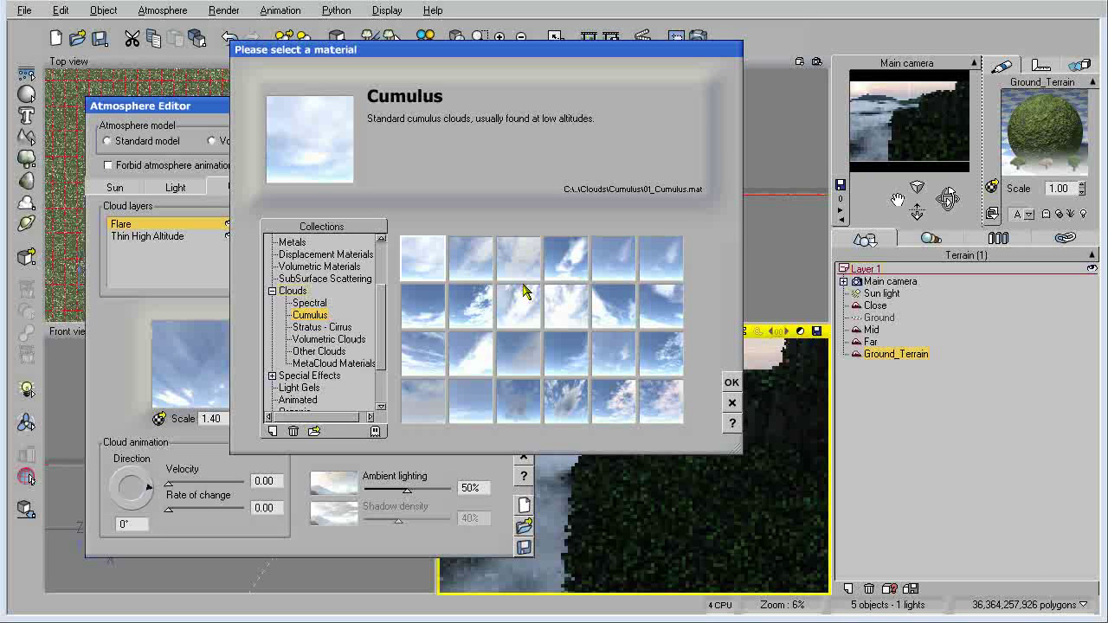
click(312, 303)
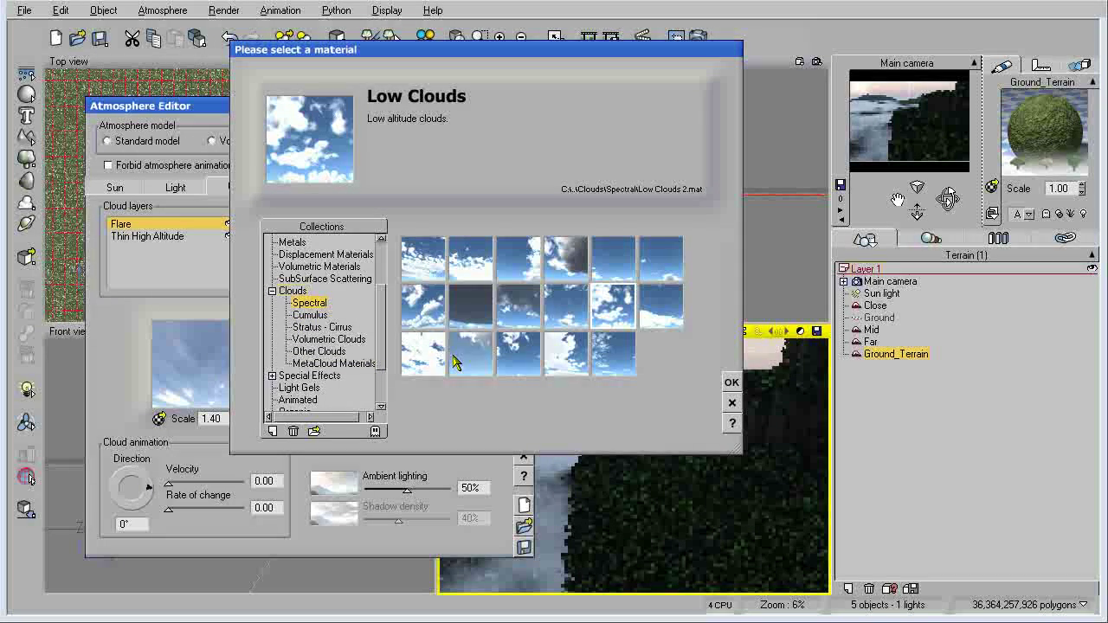
click(732, 403)
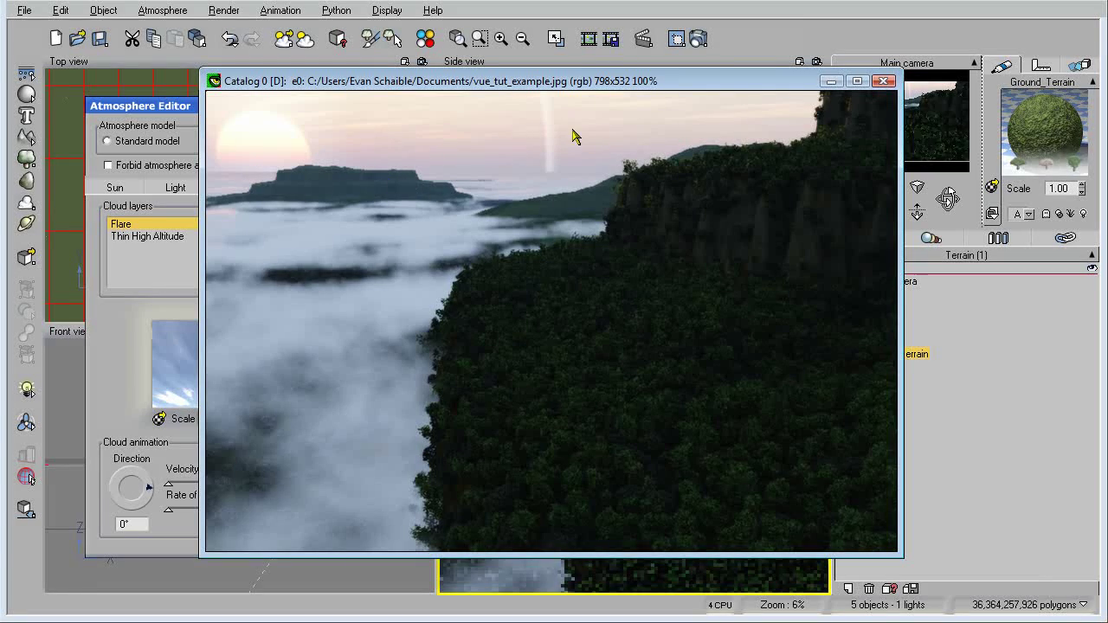
click(830, 82)
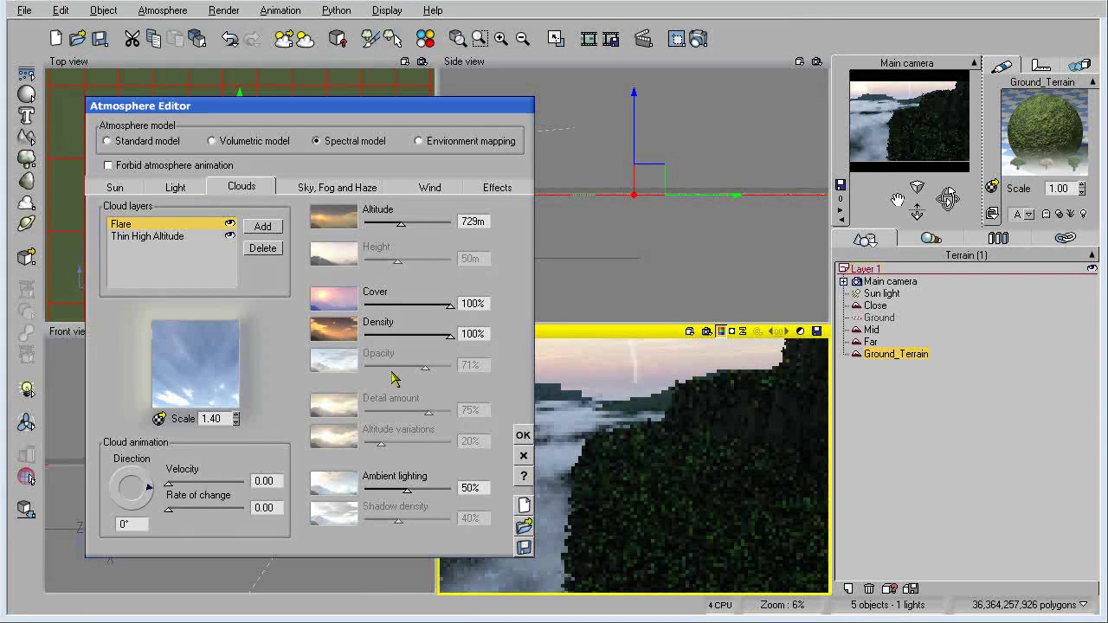
click(263, 226)
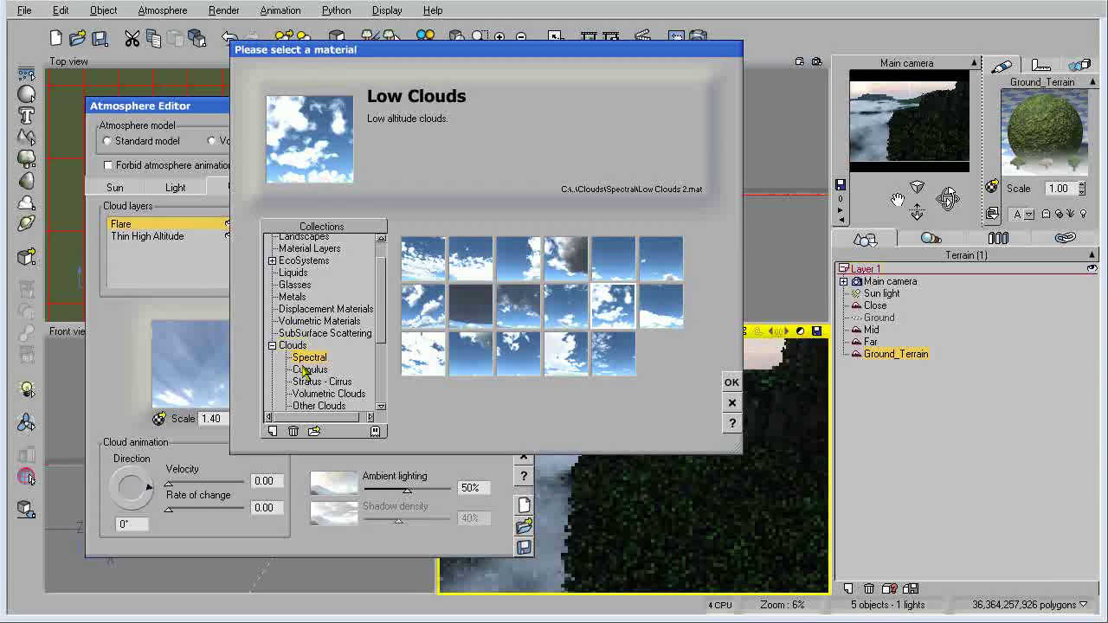
click(334, 382)
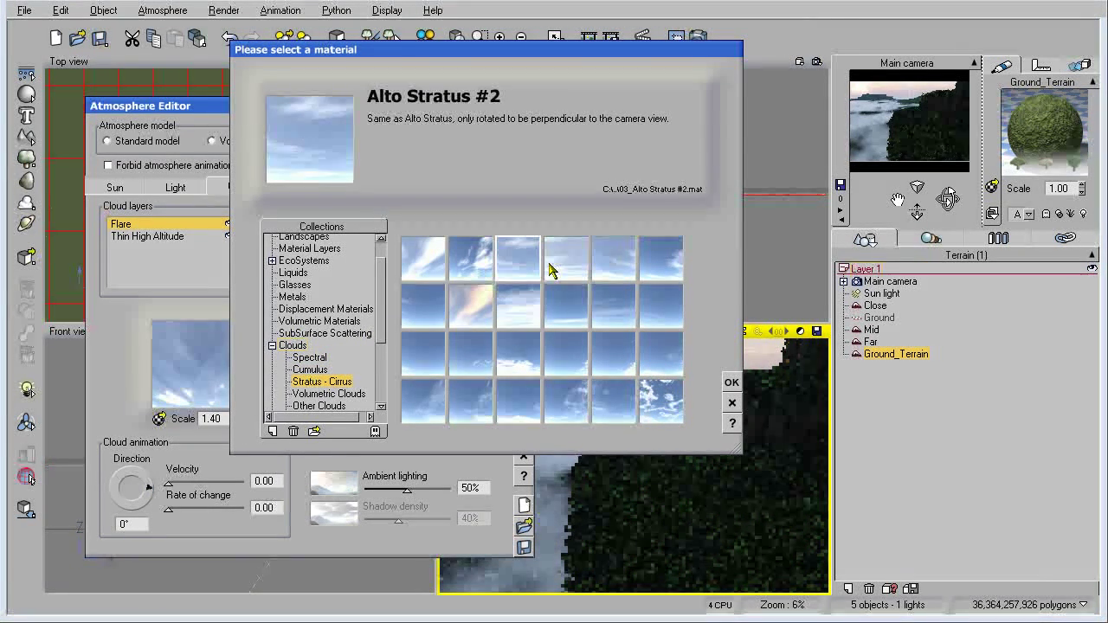
click(557, 273)
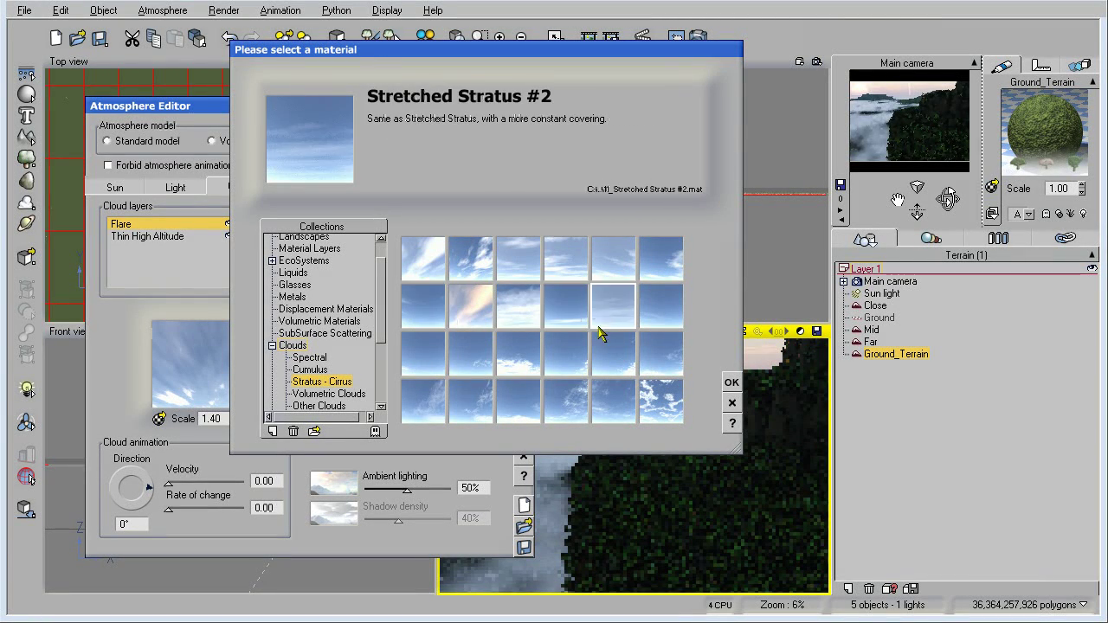
click(732, 383)
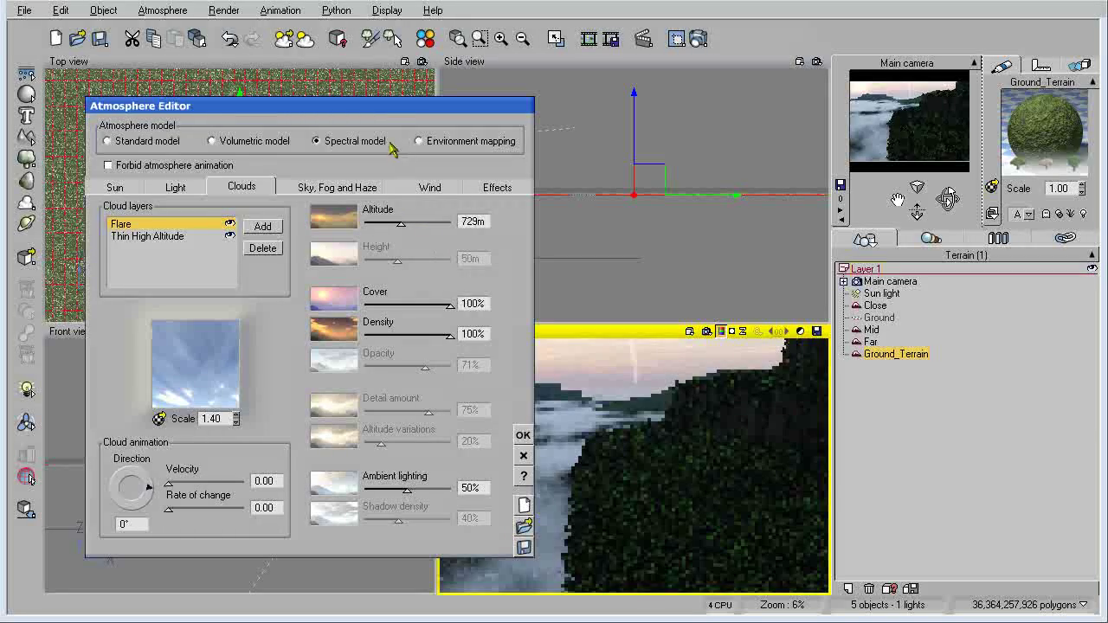
Step: Close the Atmosphere Editor, then view and close the reference render image
drag(383, 109, 394, 106)
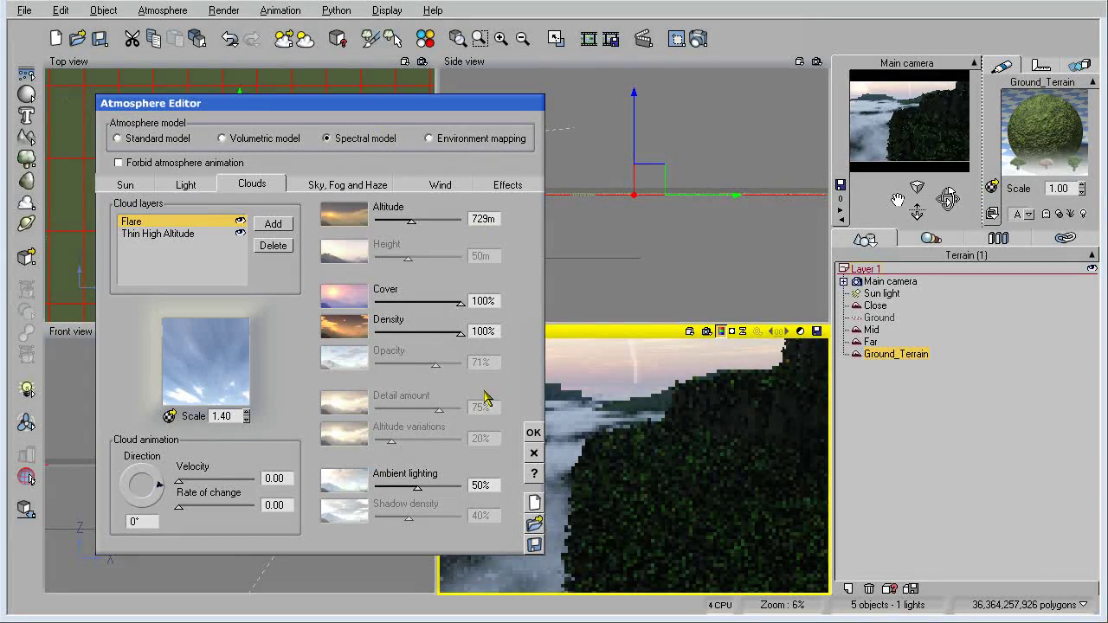
click(534, 432)
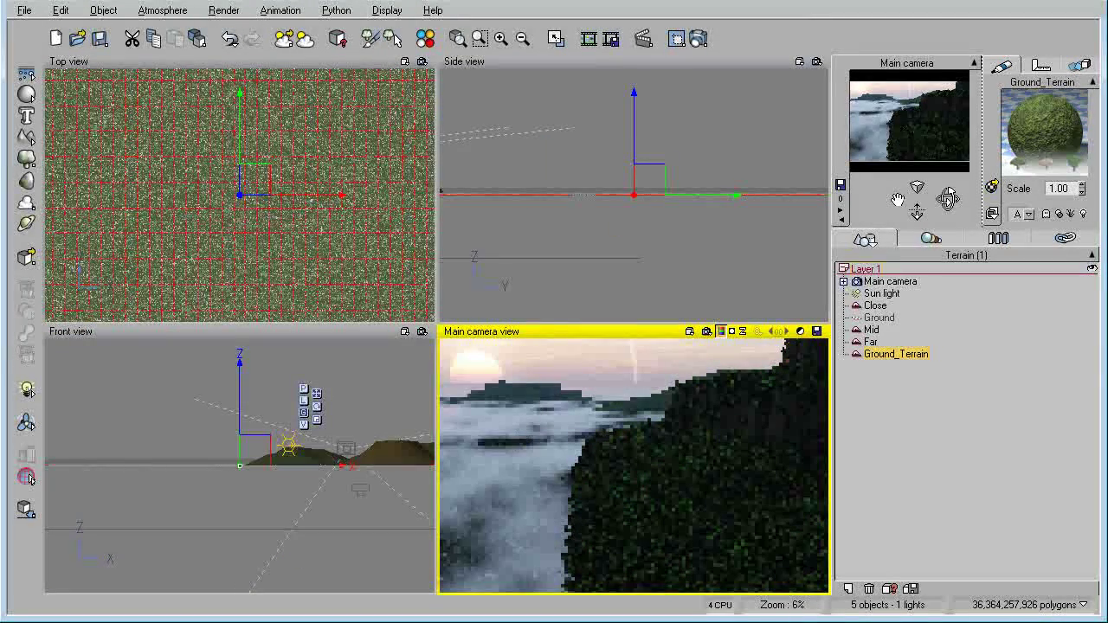
key(alt+Tab)
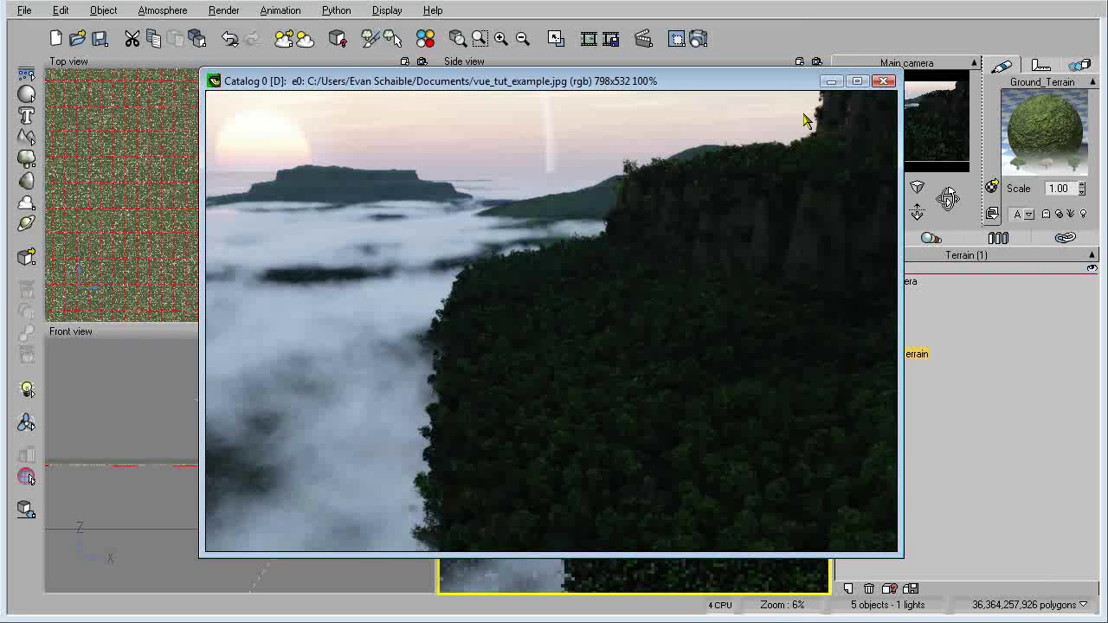
click(832, 81)
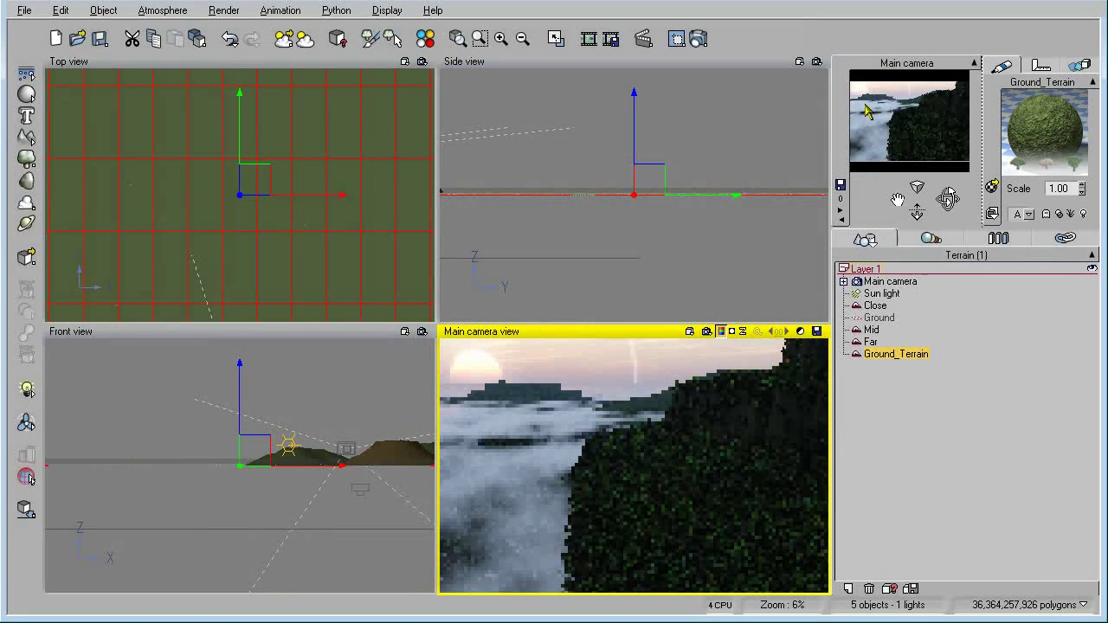
Step: Browse the Load Atmosphere presets and cancel without loading one
click(165, 10)
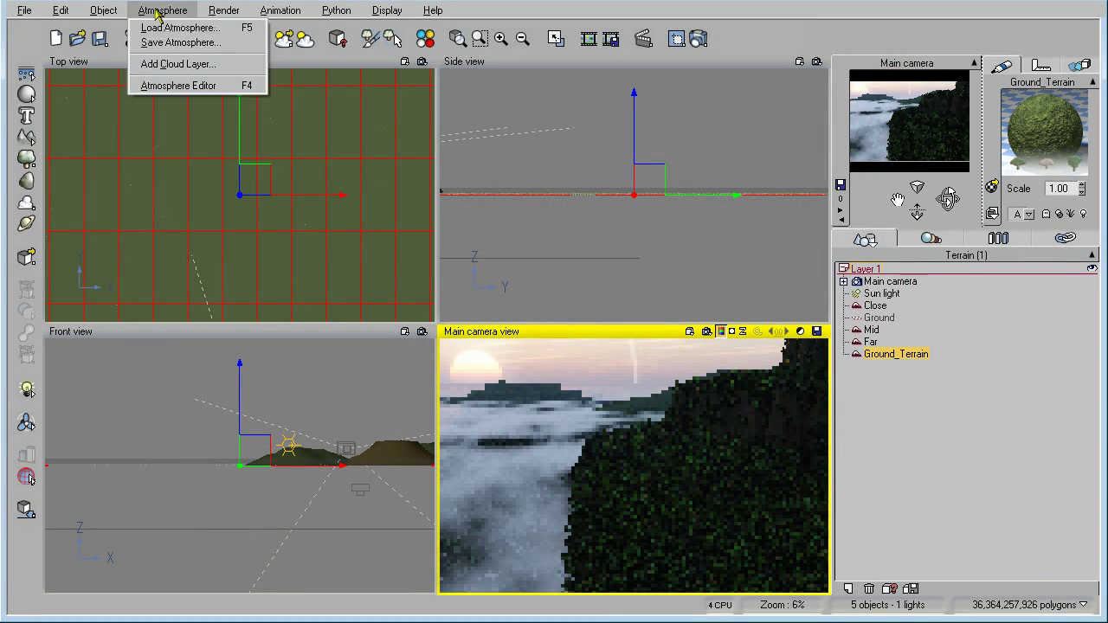
click(154, 28)
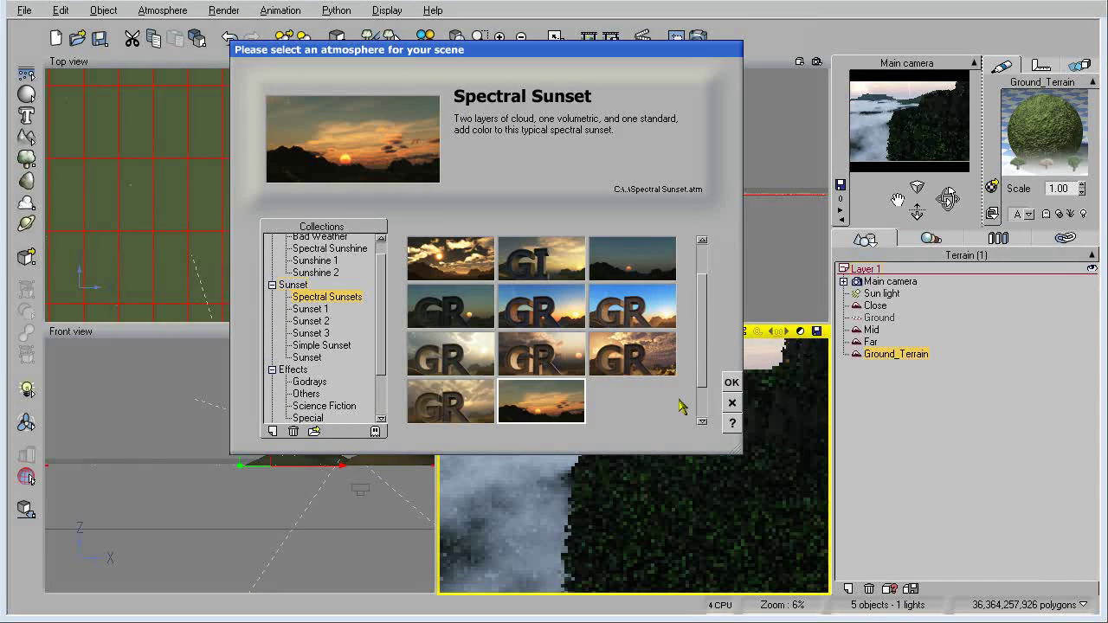
click(730, 405)
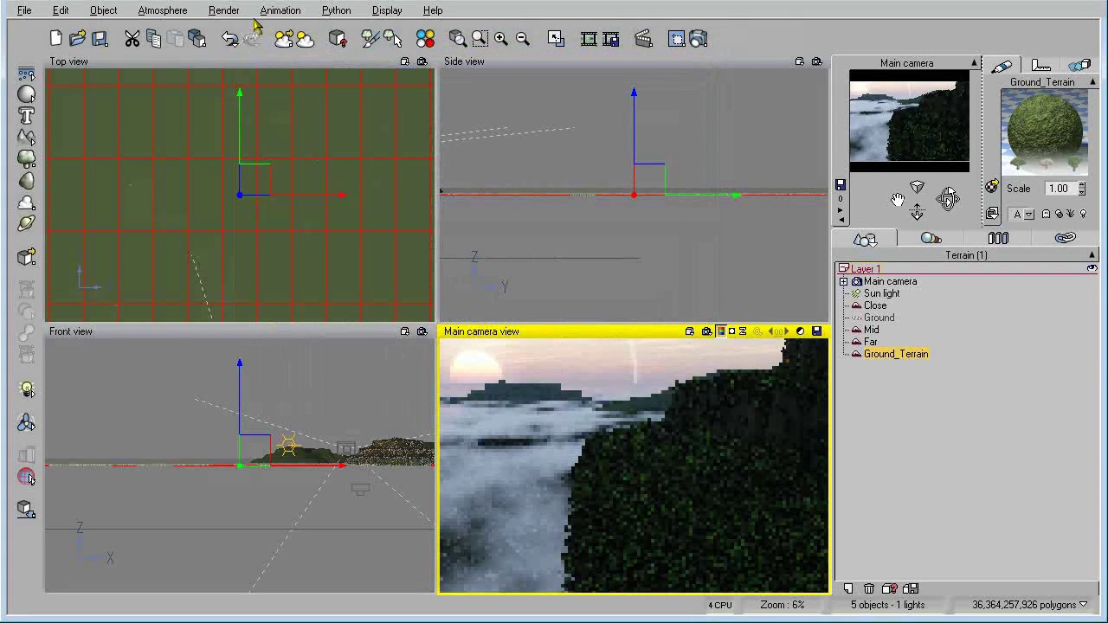
Step: Reopen the Atmosphere Editor on its Sun settings: 75.97° azimuth, 0.98° pitch, 4% size, 24% corona
click(184, 12)
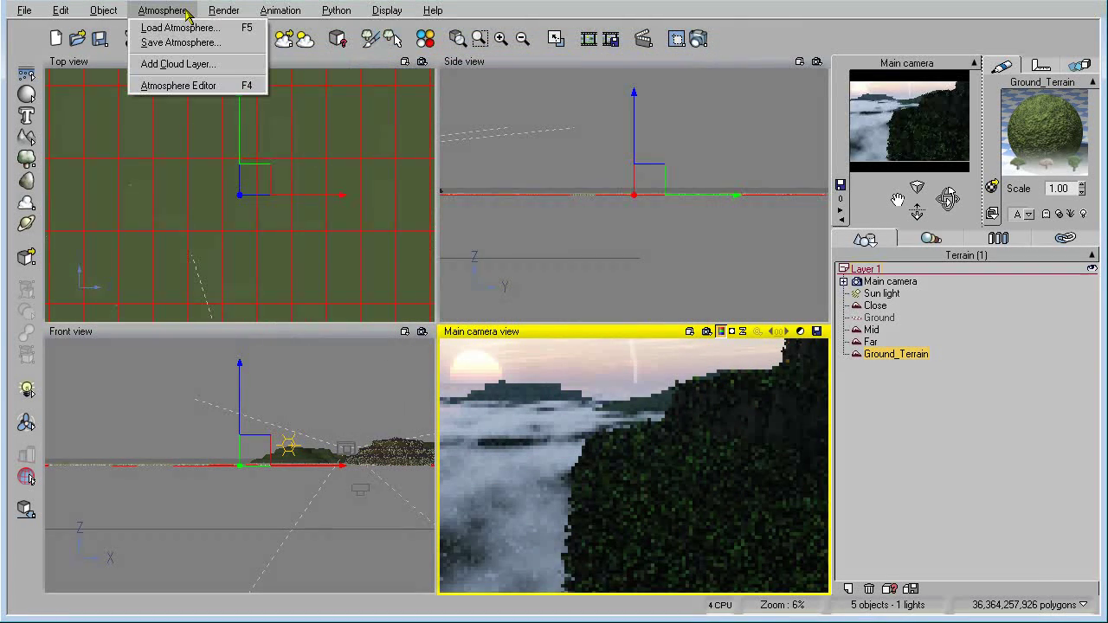
click(179, 85)
click(138, 186)
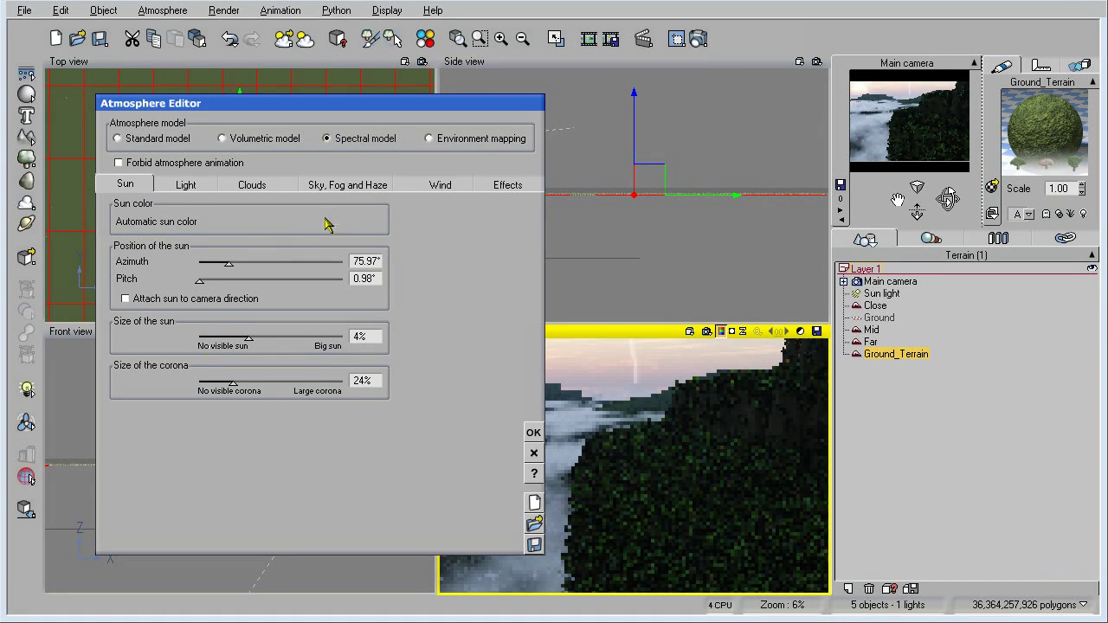
Step: Show the Atmosphere Editor's Effects settings for stars, rainbow and ice rings, bringing it to front
click(503, 191)
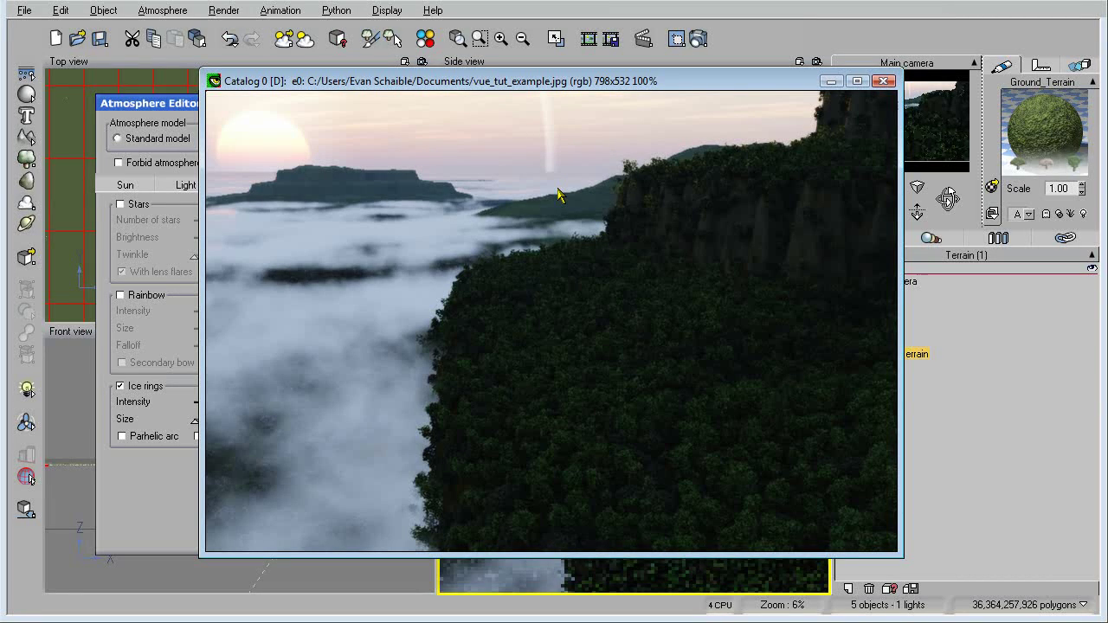
click(115, 487)
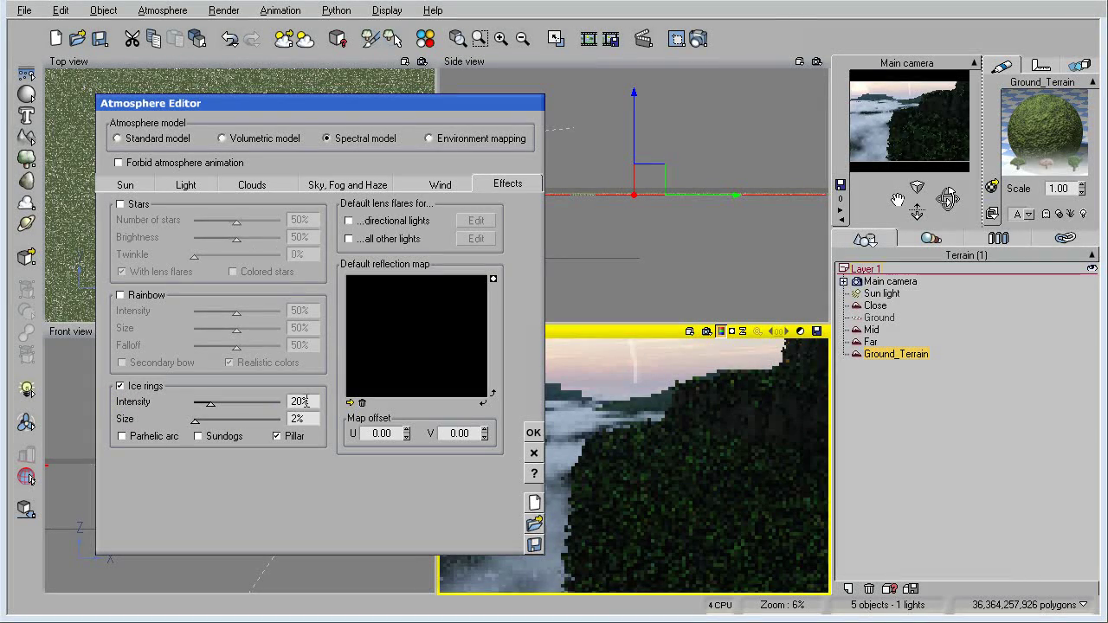
Step: Try ice ring sizes 78% and 31% and intensity up to 75%, then cancel the changes
click(262, 420)
click(220, 420)
click(259, 398)
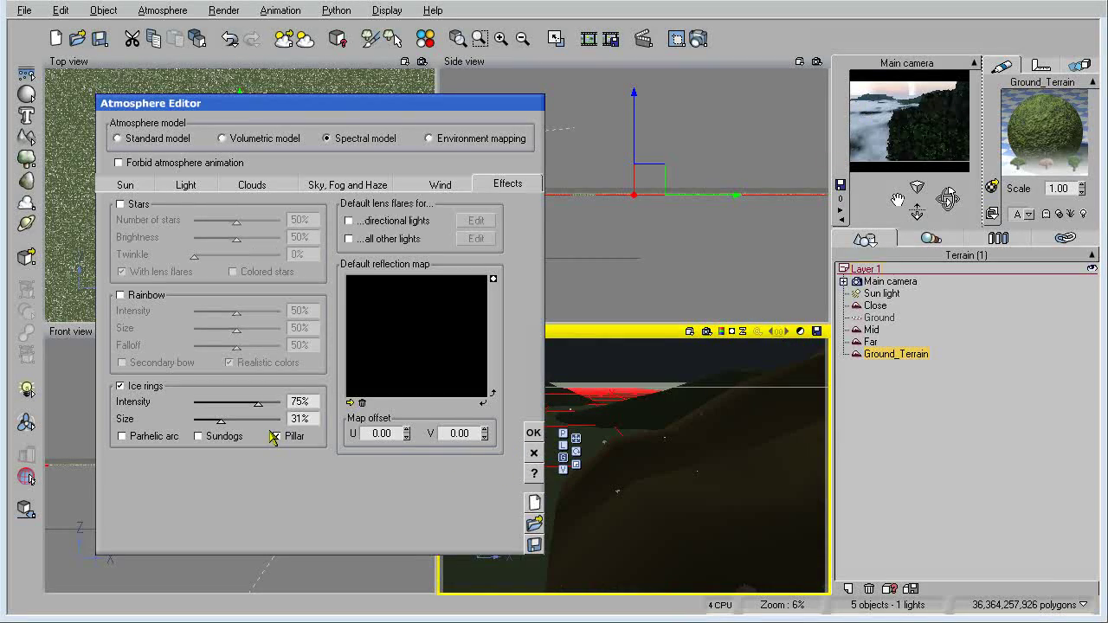
drag(257, 404, 215, 402)
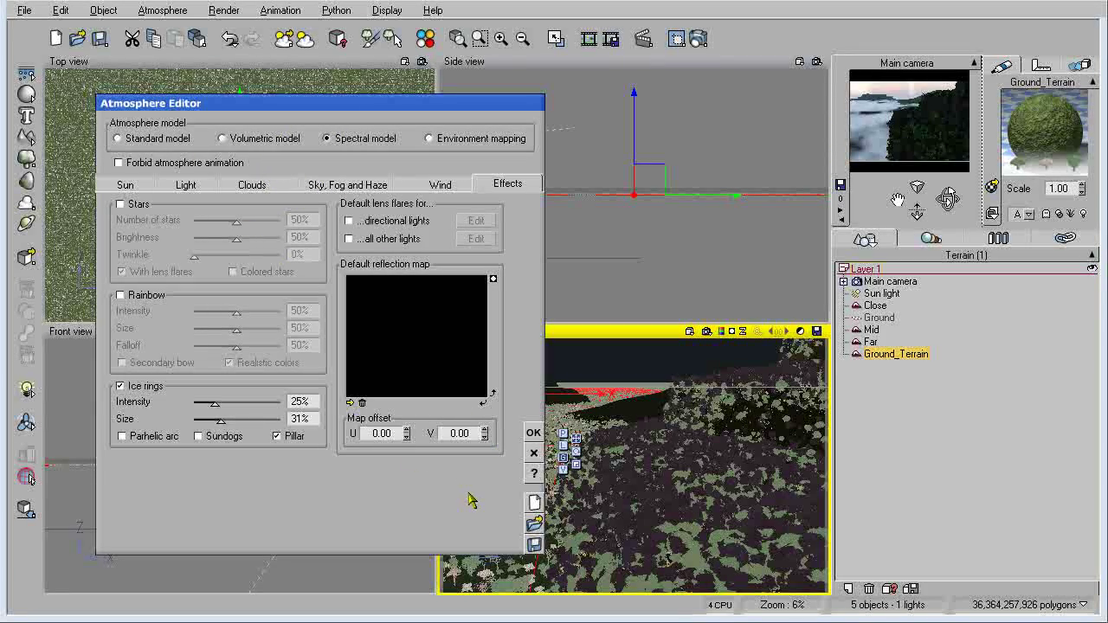
click(534, 452)
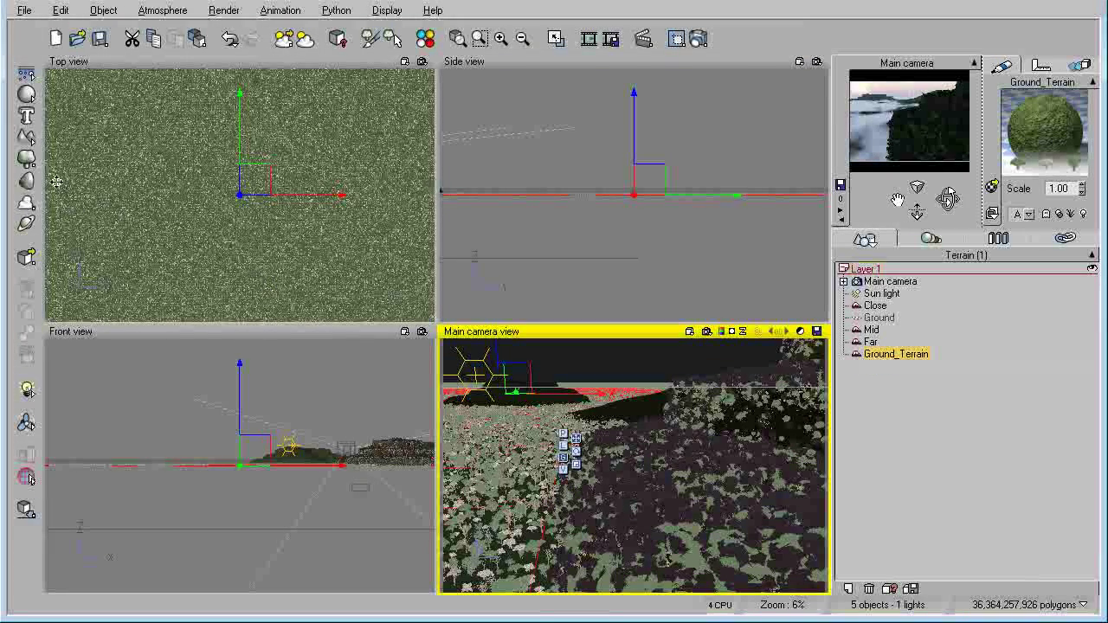
click(26, 142)
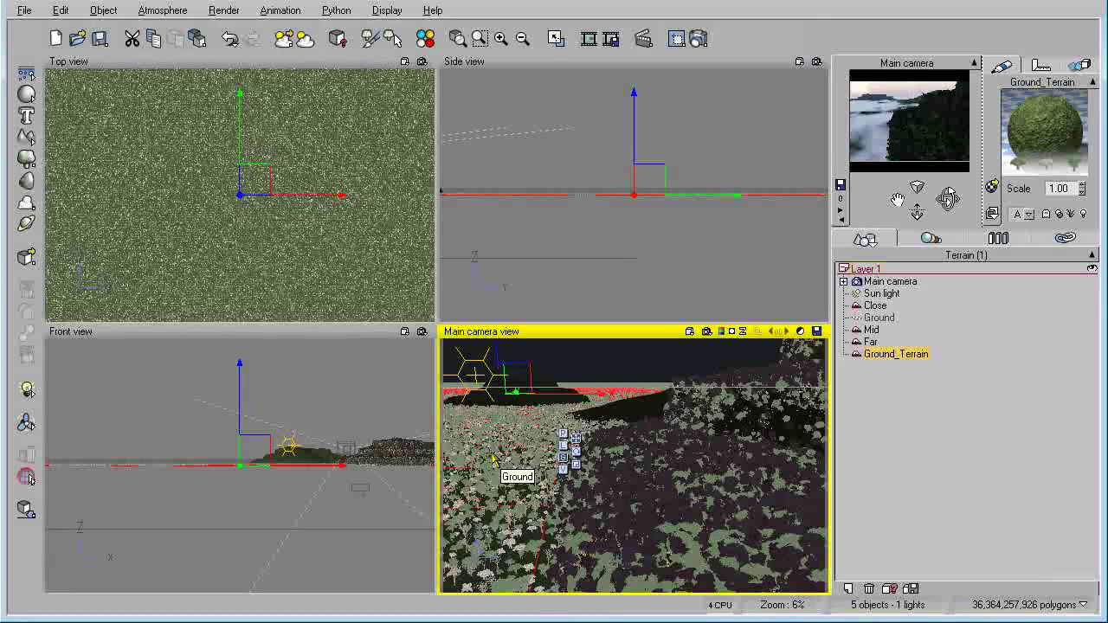
Step: Open Ground_Terrain's Grass & Forests material in the Advanced Material Editor and review its cherry, maple and dead trees
double_click(1084, 100)
drag(923, 11, 506, 103)
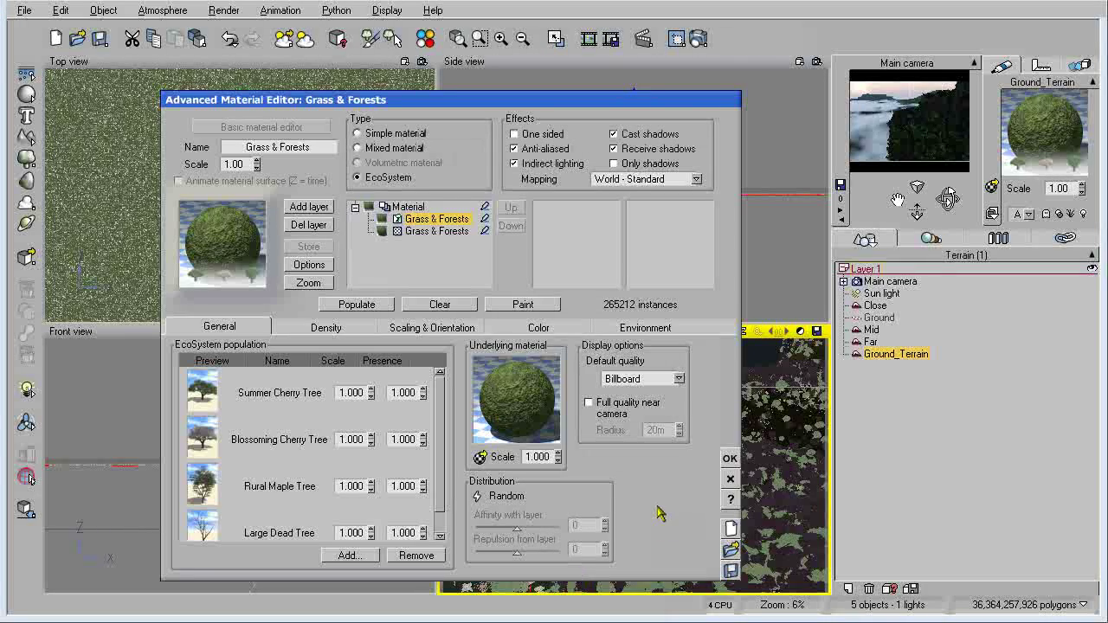
scroll(439, 446, down, 1)
scroll(439, 442, up, 1)
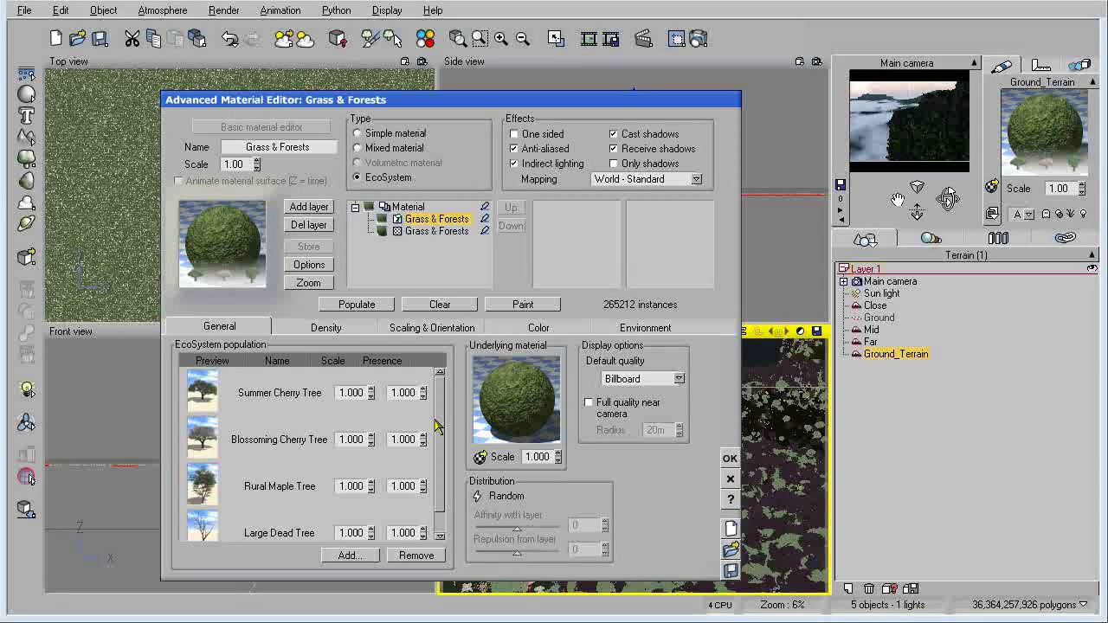
scroll(437, 424, down, 1)
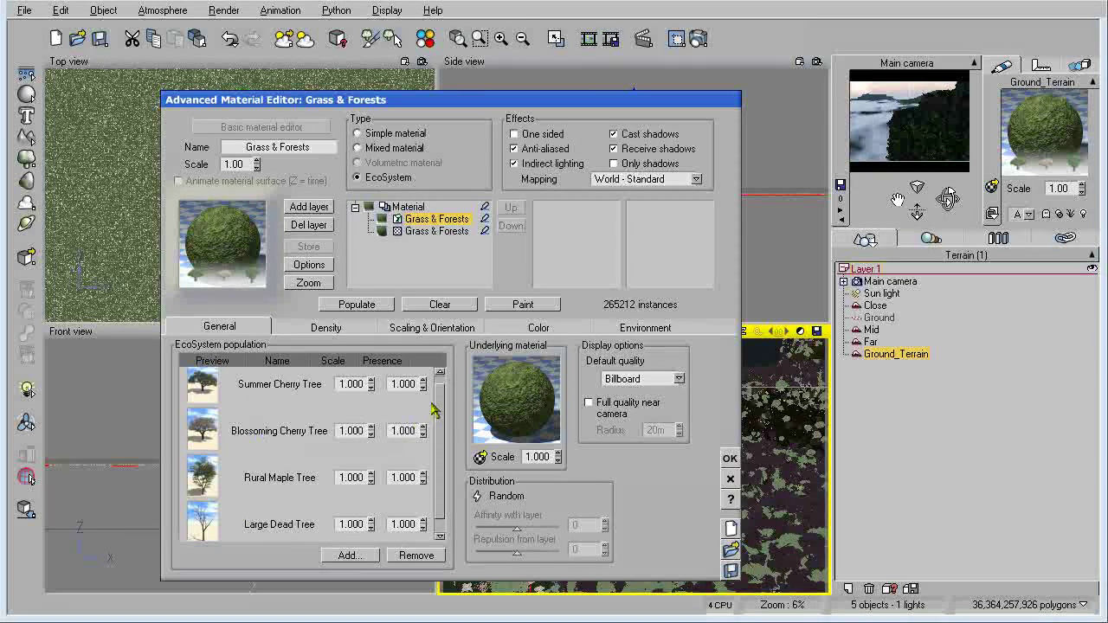
scroll(437, 420, up, 1)
scroll(440, 476, down, 1)
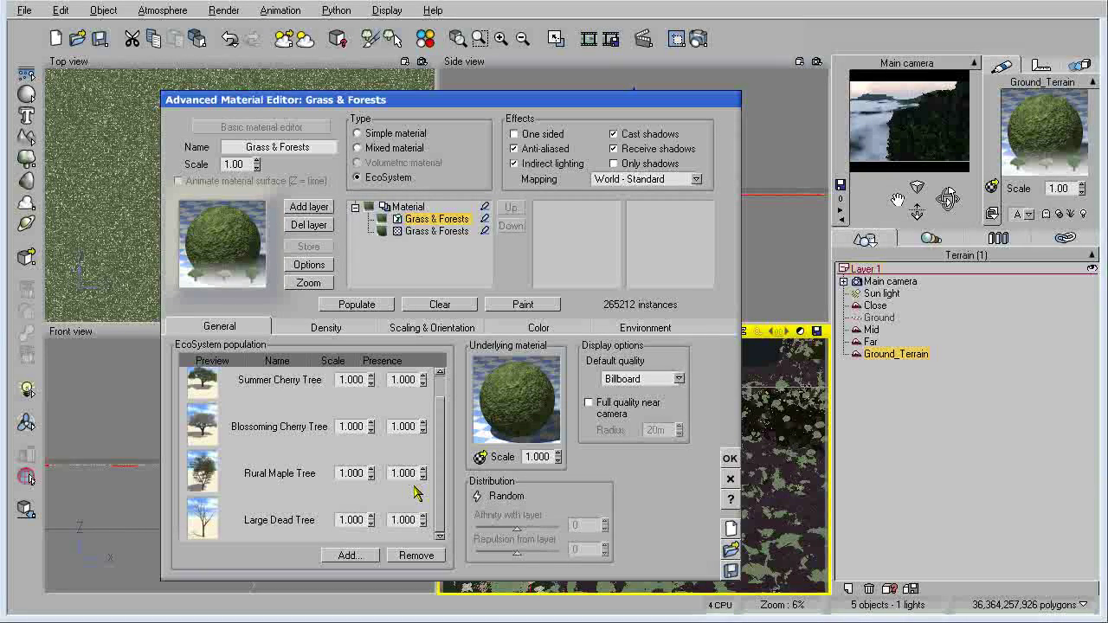
scroll(443, 411, up, 1)
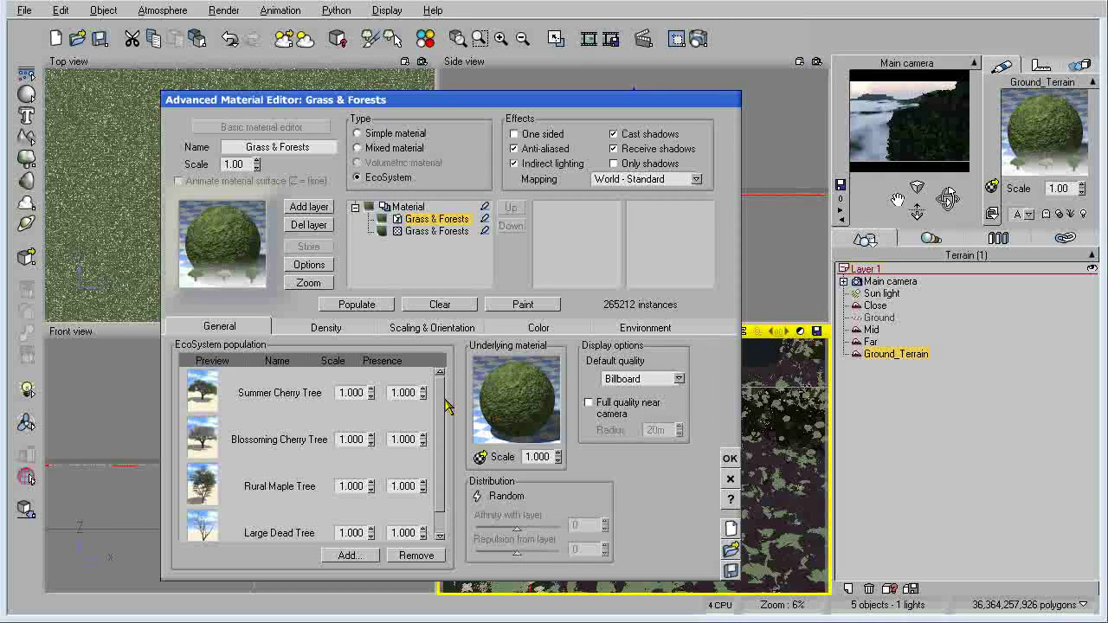
scroll(442, 407, down, 1)
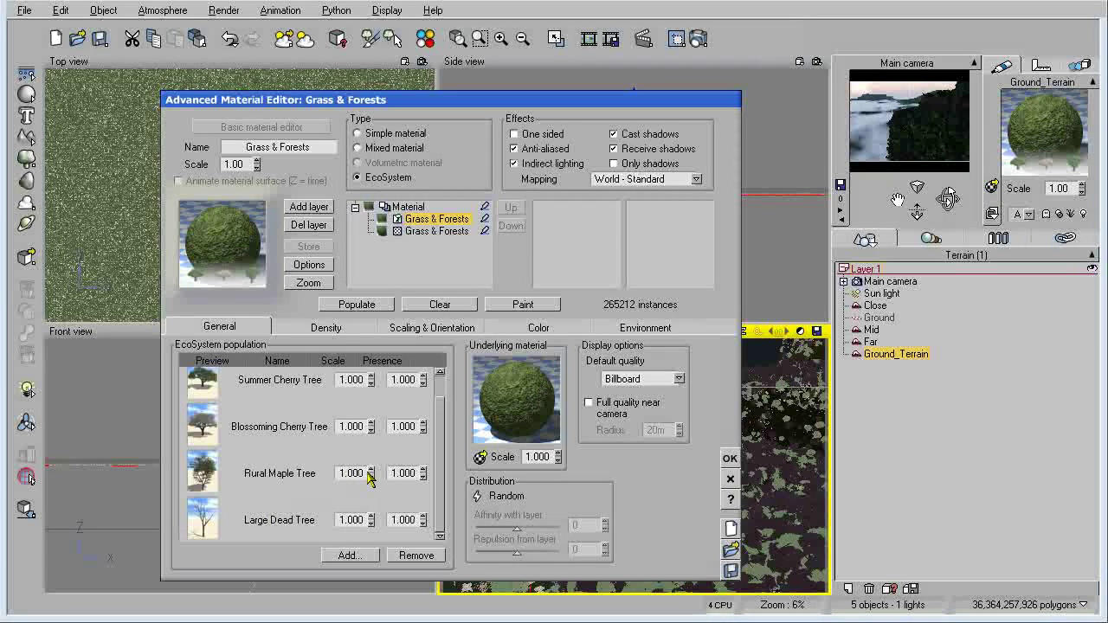
scroll(442, 437, up, 1)
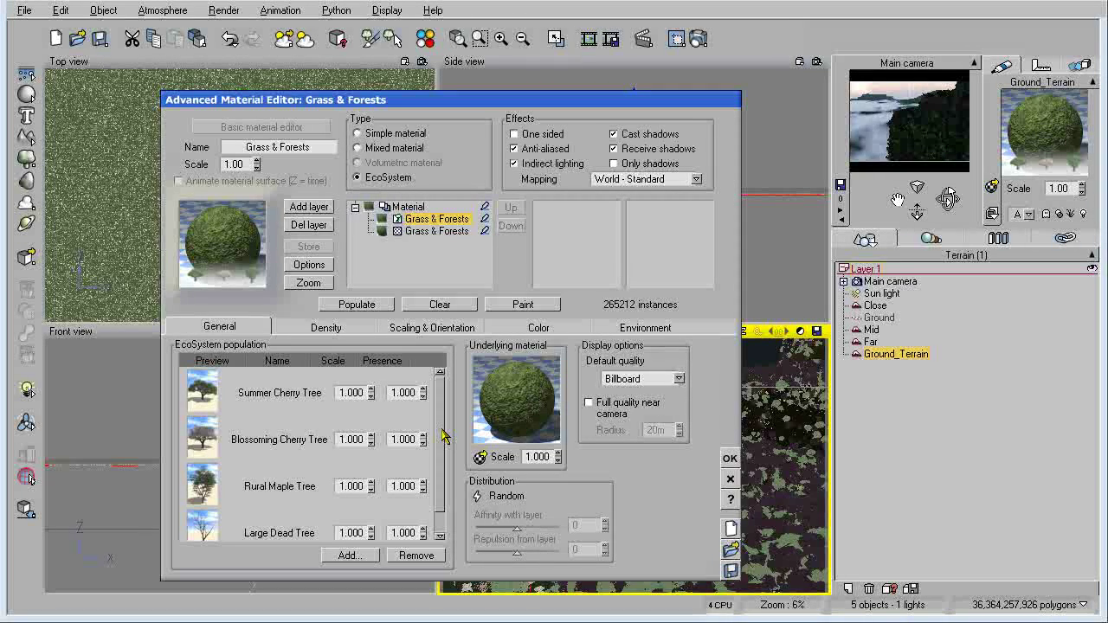
double_click(410, 393)
click(341, 425)
scroll(442, 438, down, 1)
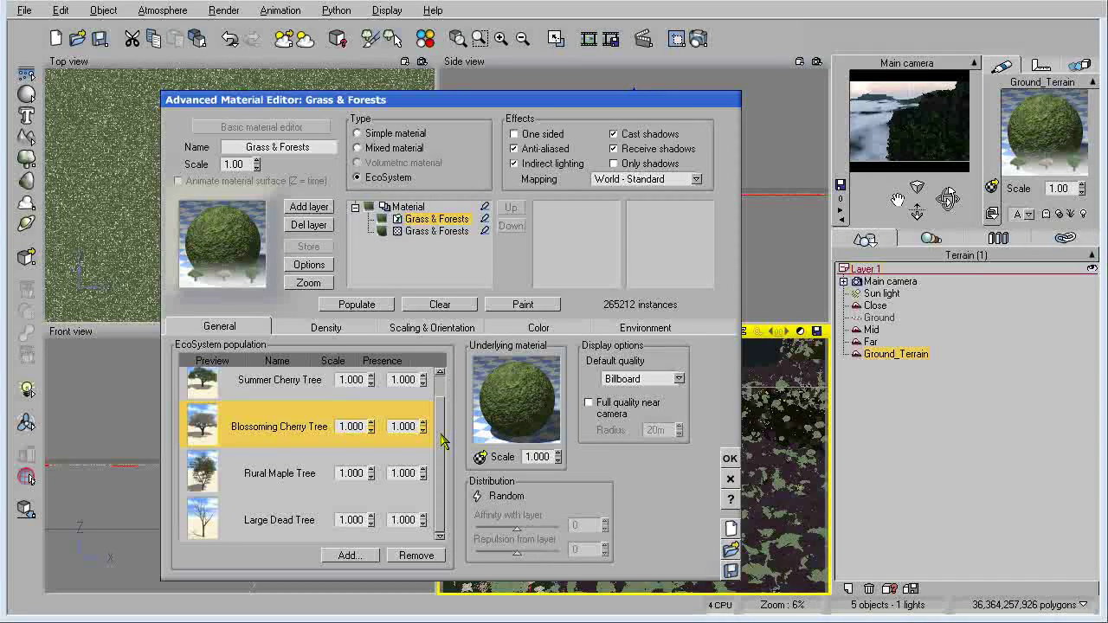
scroll(443, 430, up, 1)
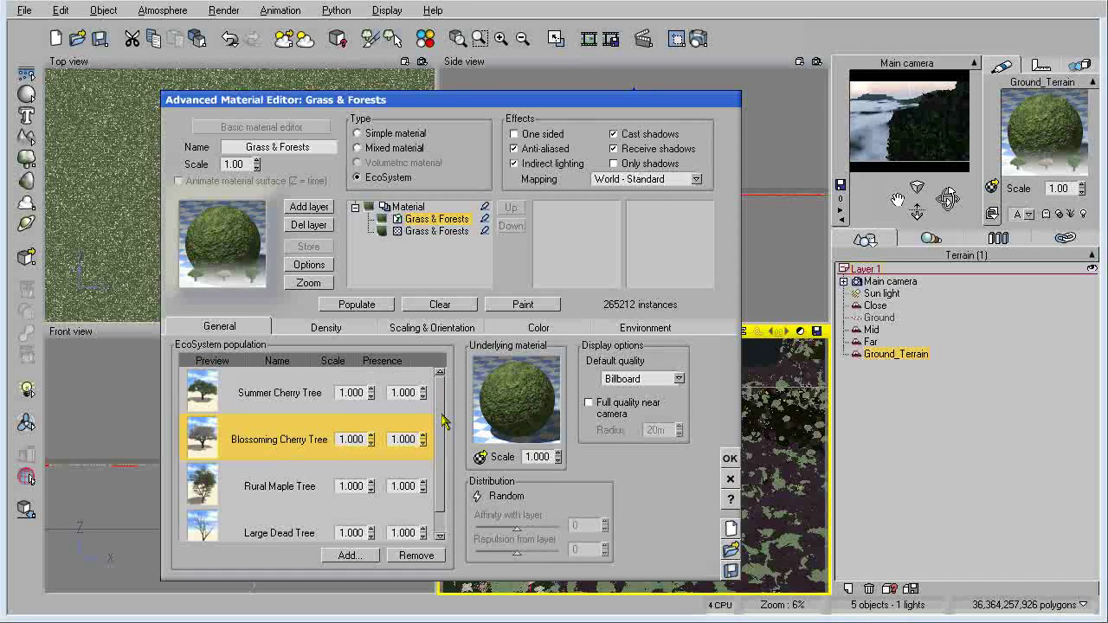
scroll(442, 424, down, 1)
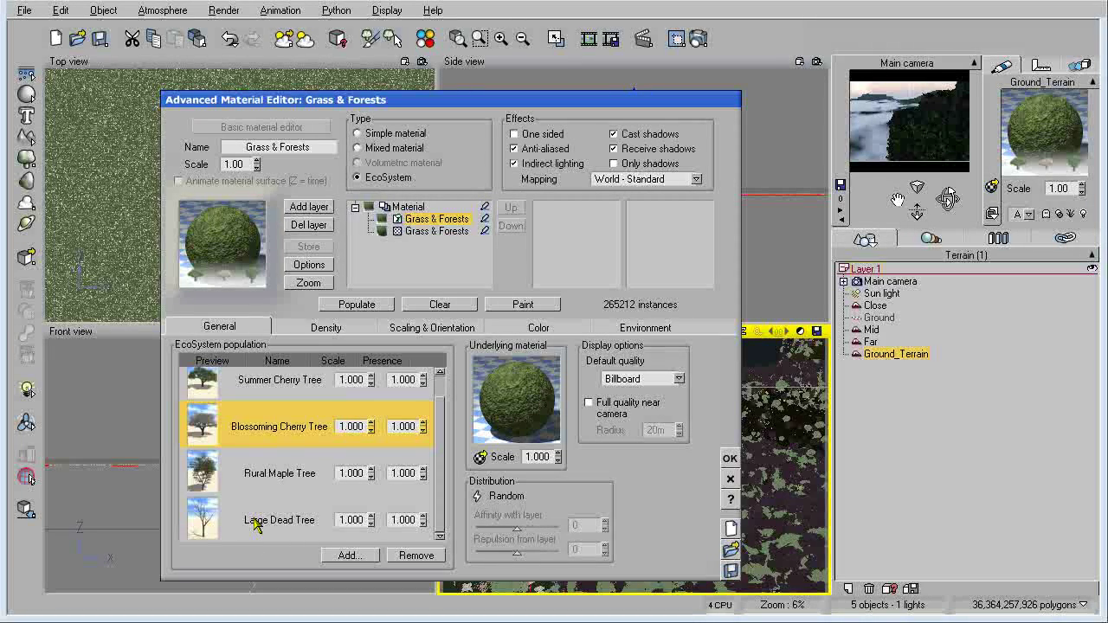
scroll(407, 467, up, 1)
scroll(411, 465, down, 1)
scroll(441, 447, up, 1)
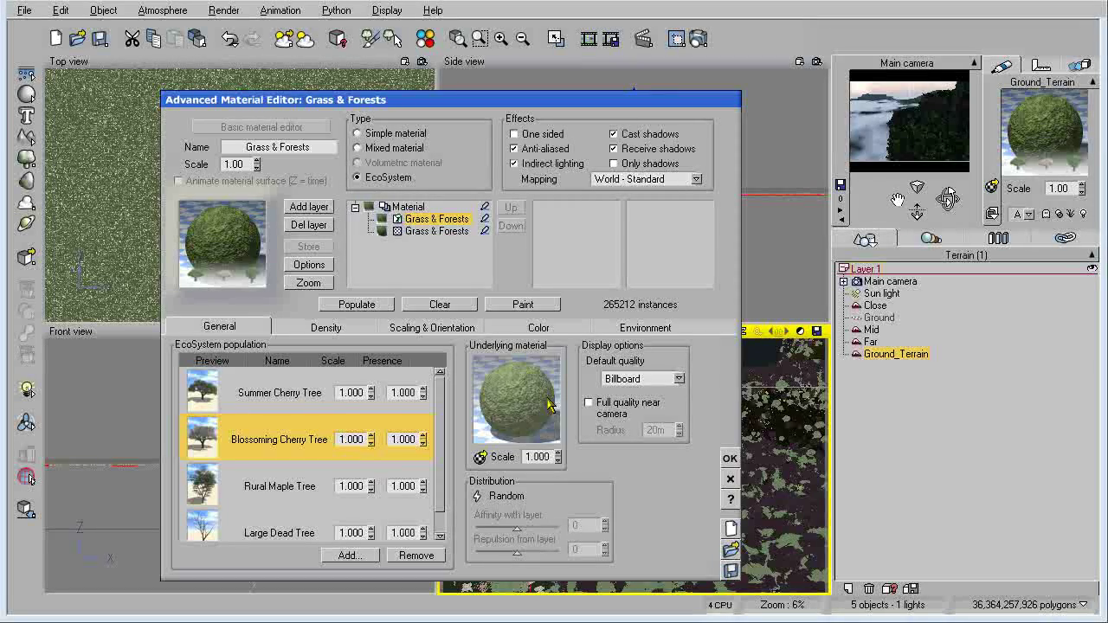
click(424, 231)
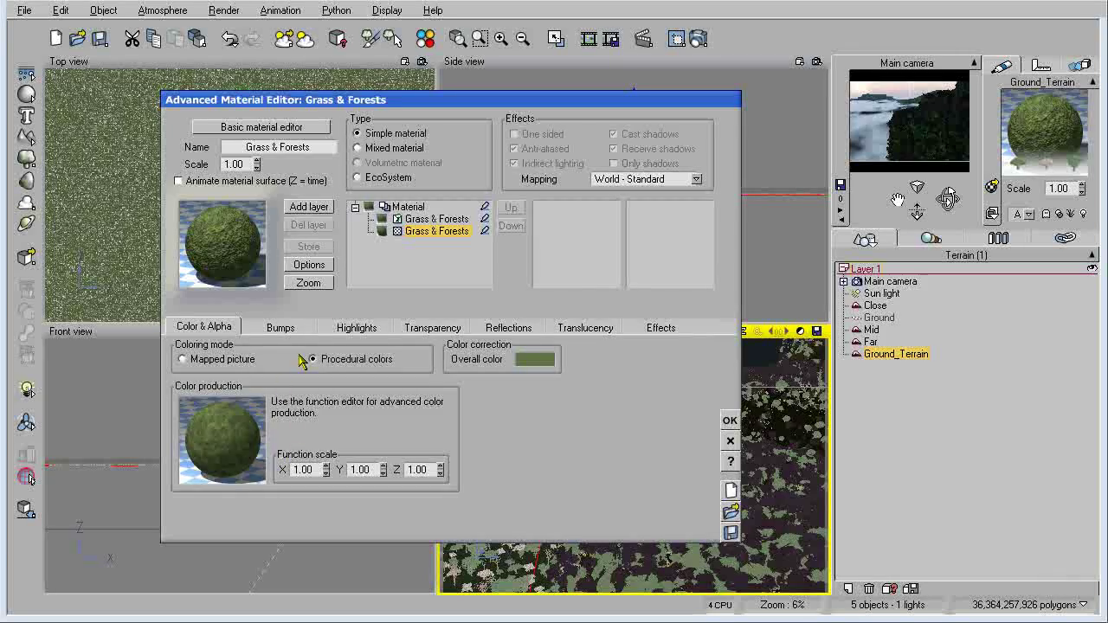
click(429, 219)
click(429, 231)
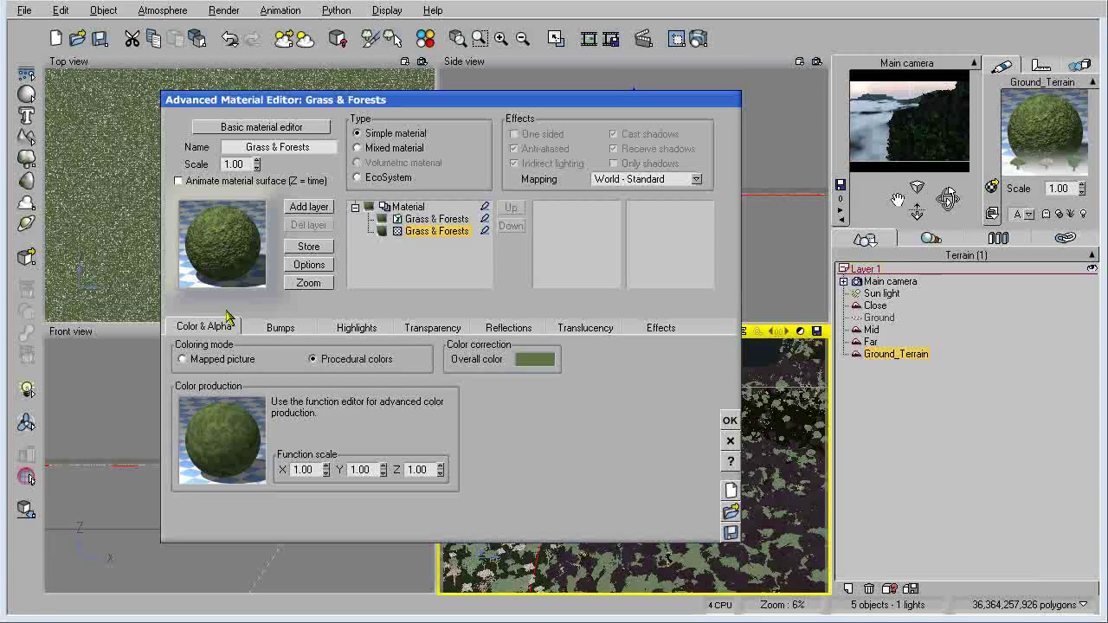
click(424, 221)
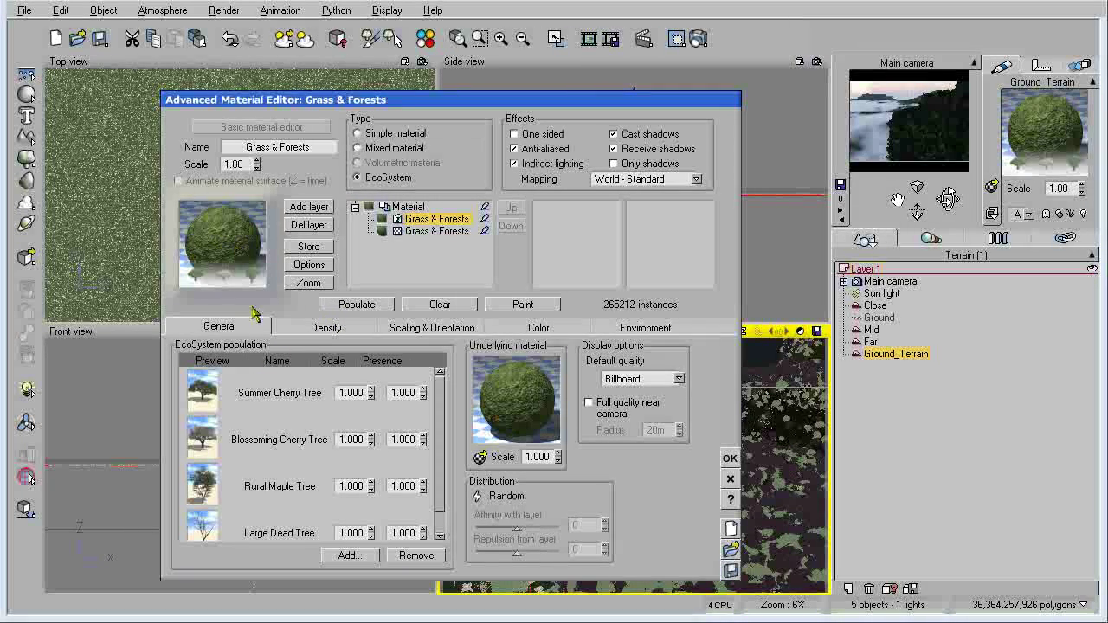
Step: Show the Grass & Forests Density tab: 63% overall density, 93% sampling quality, 0mm surface offset
click(327, 330)
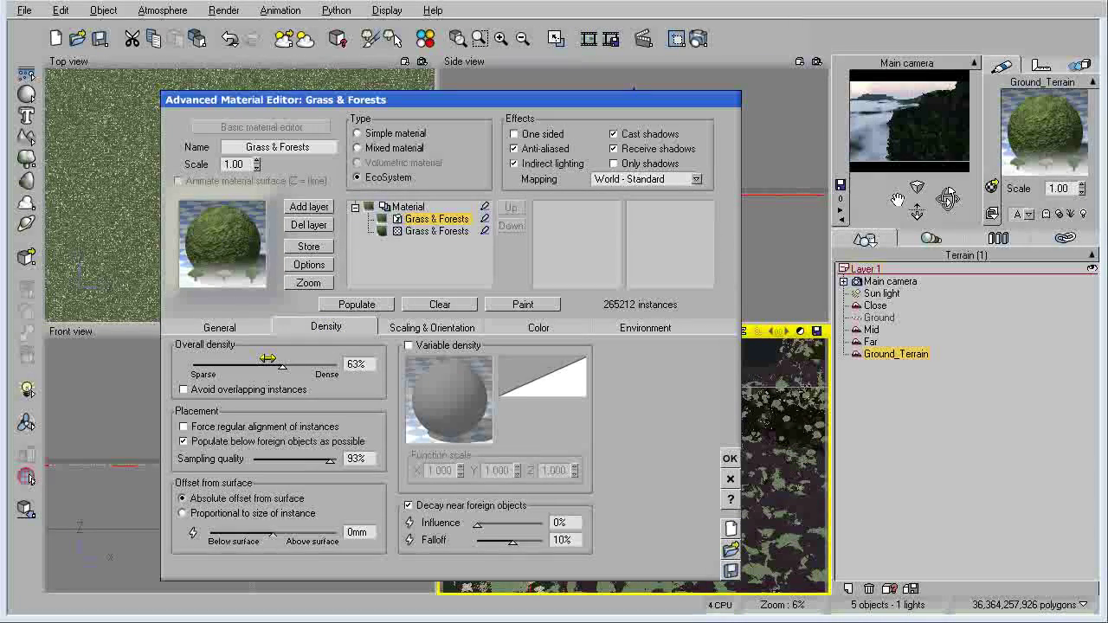
click(245, 336)
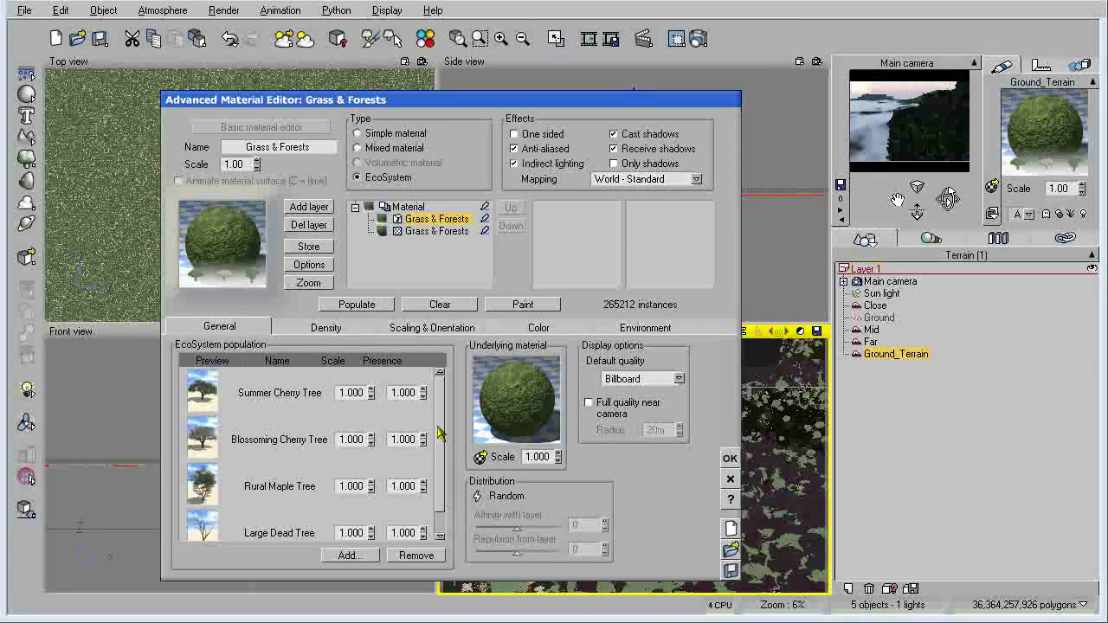
click(329, 334)
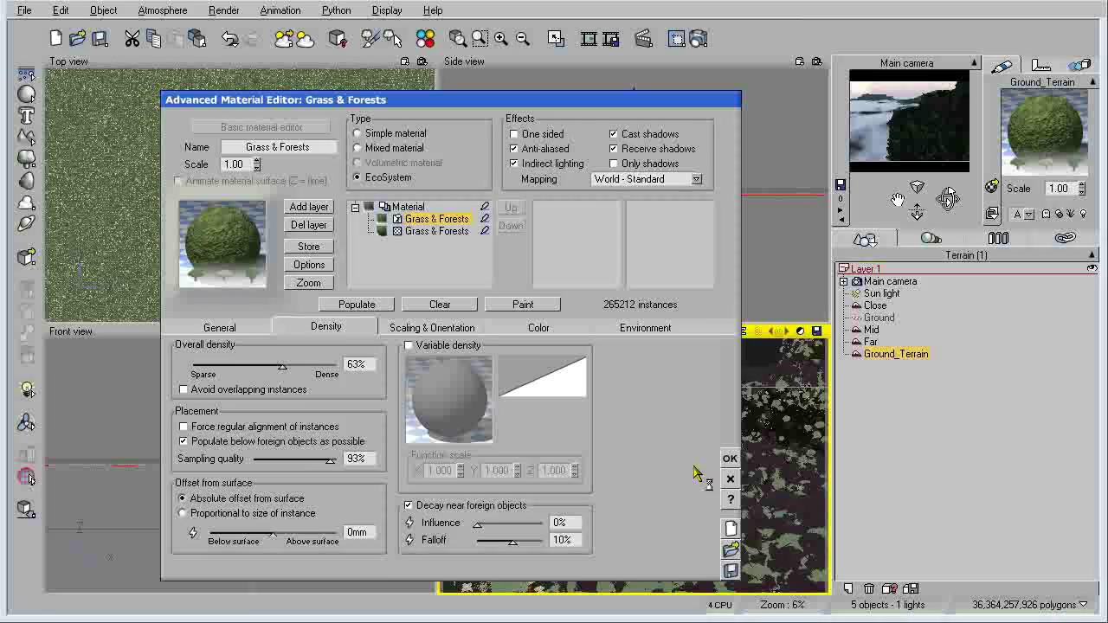
drag(587, 106, 458, 101)
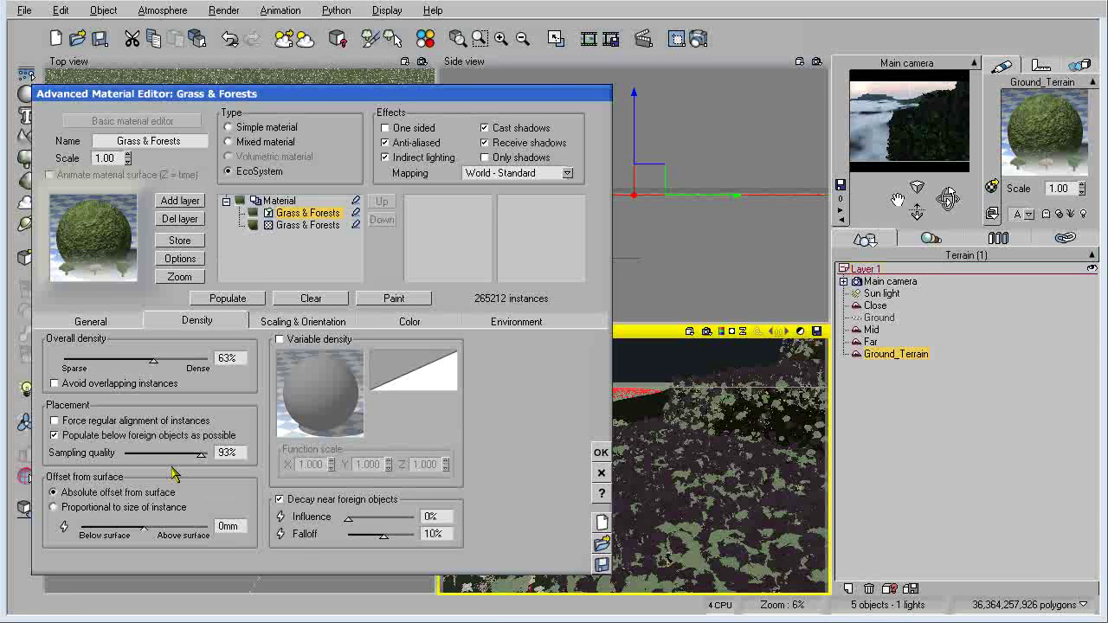
Step: Check the forest scaling (0.196 overall, 120° maximum rotation), then close the editor without applying
click(277, 322)
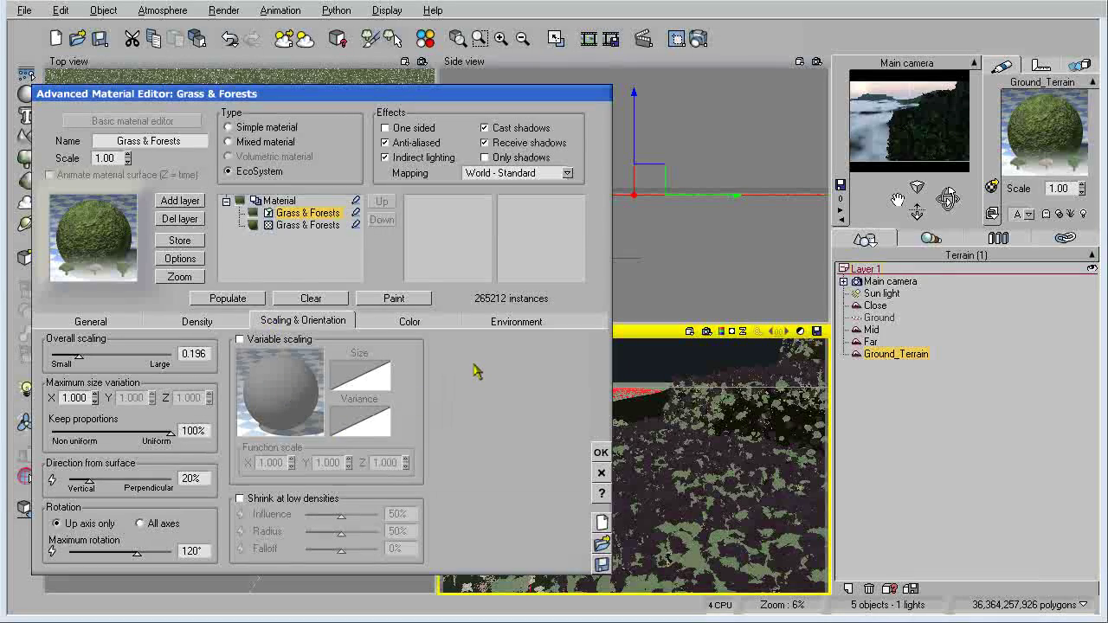
click(599, 475)
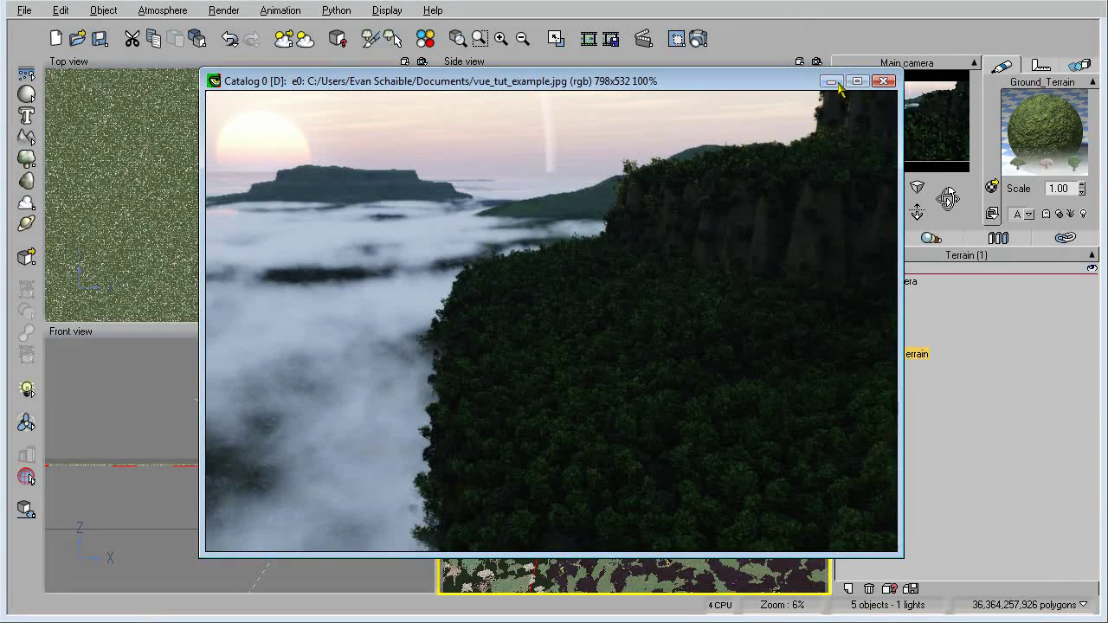
Step: Close the reference render preview and select the Close terrain object from the Front view
click(883, 80)
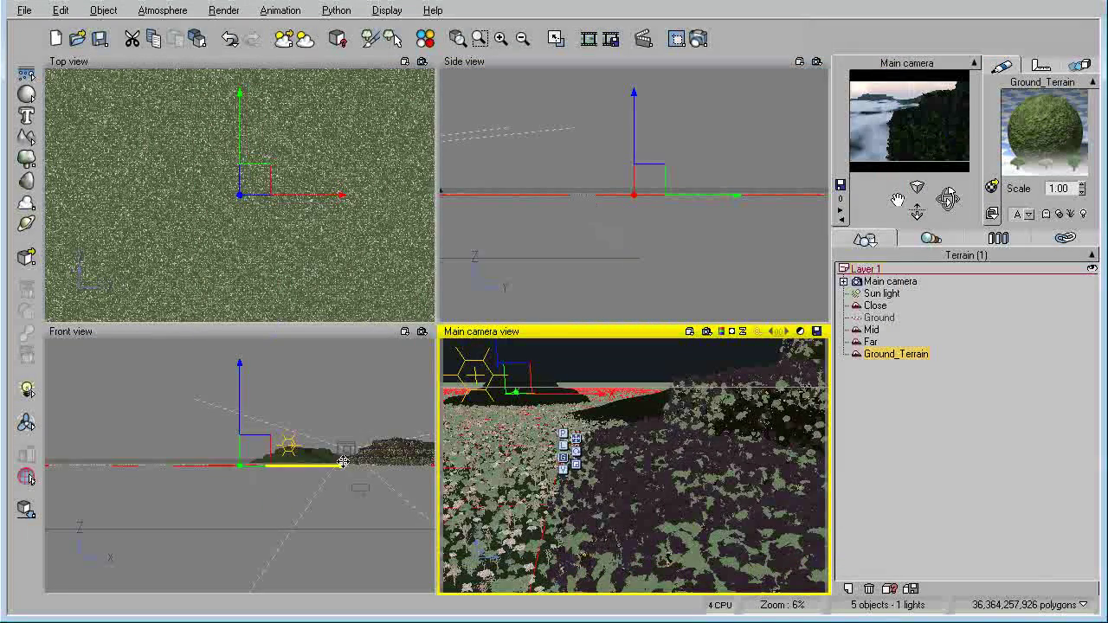
click(379, 449)
click(382, 452)
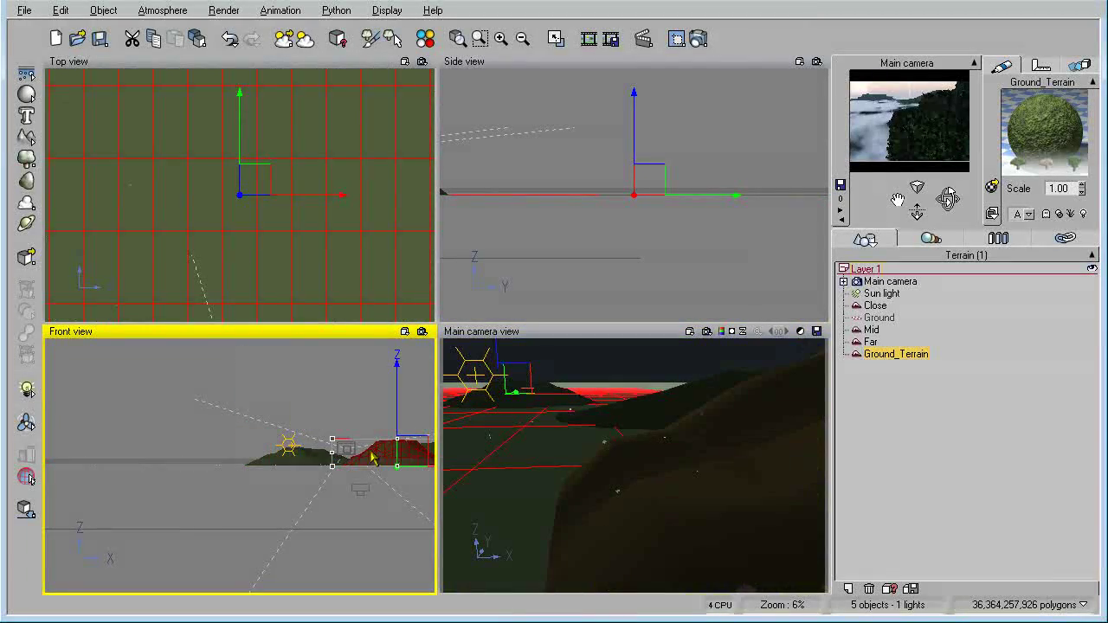
click(876, 306)
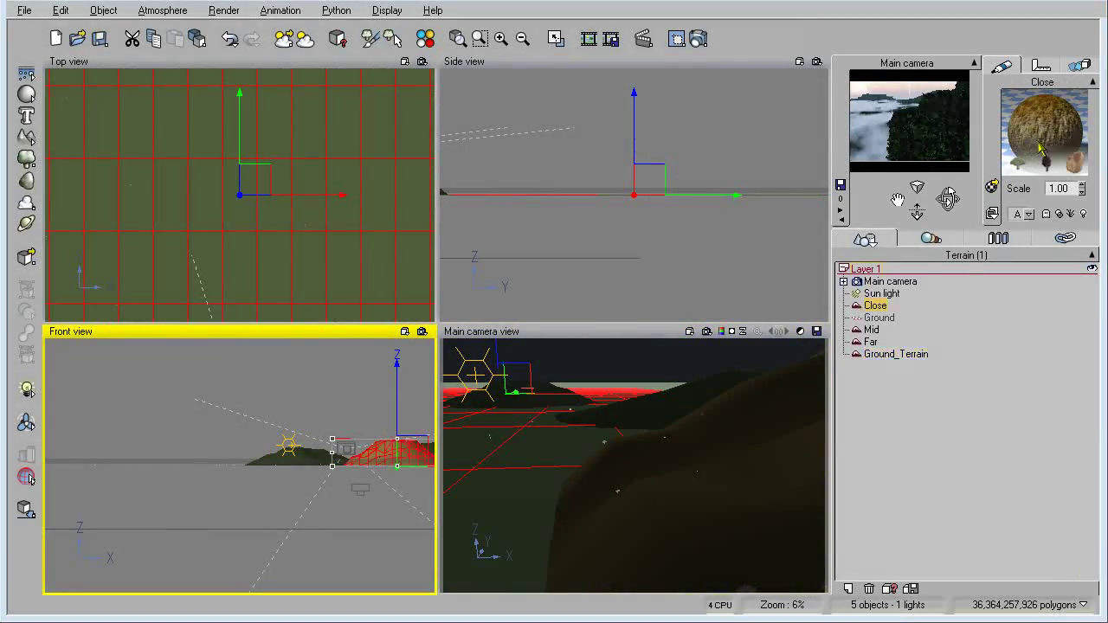
Step: Open the Close terrain's Grass & Forests material and place it beside the reference render
double_click(1045, 130)
drag(736, 79, 463, 96)
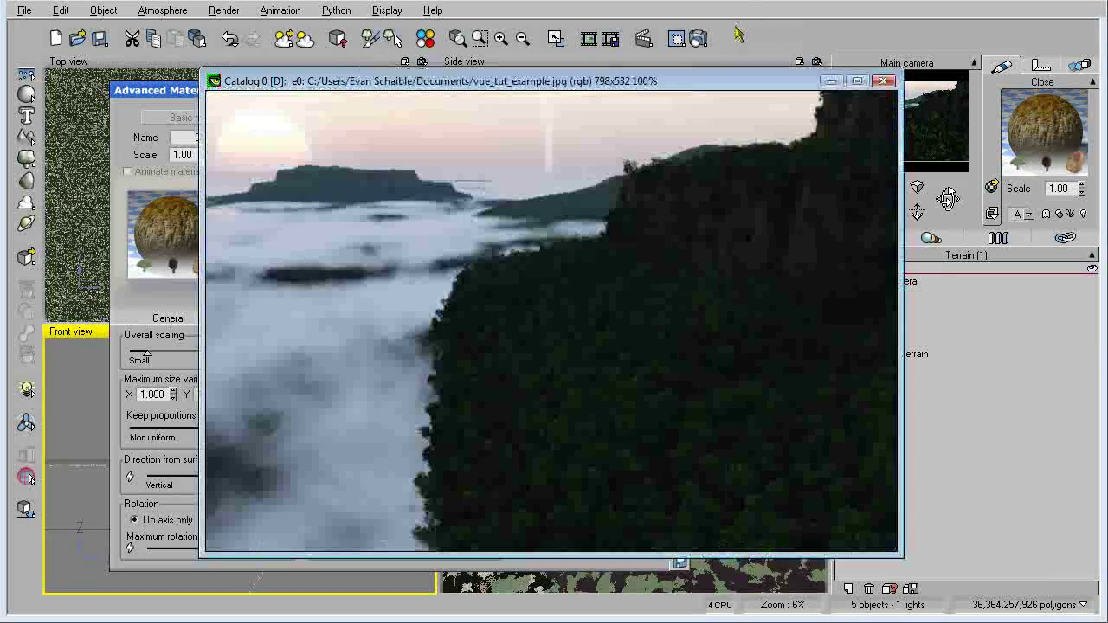
drag(446, 87, 624, 57)
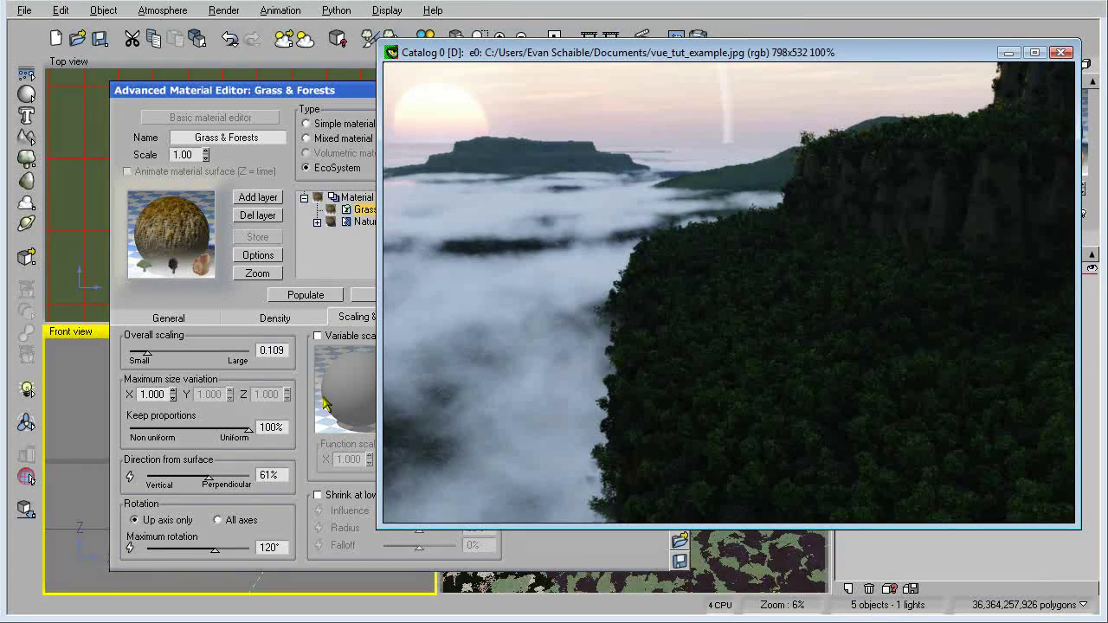
Step: Bring the material editor forward and show the EcoSystem's Environment constraints (altitude -0.88 to 1.00)
click(288, 95)
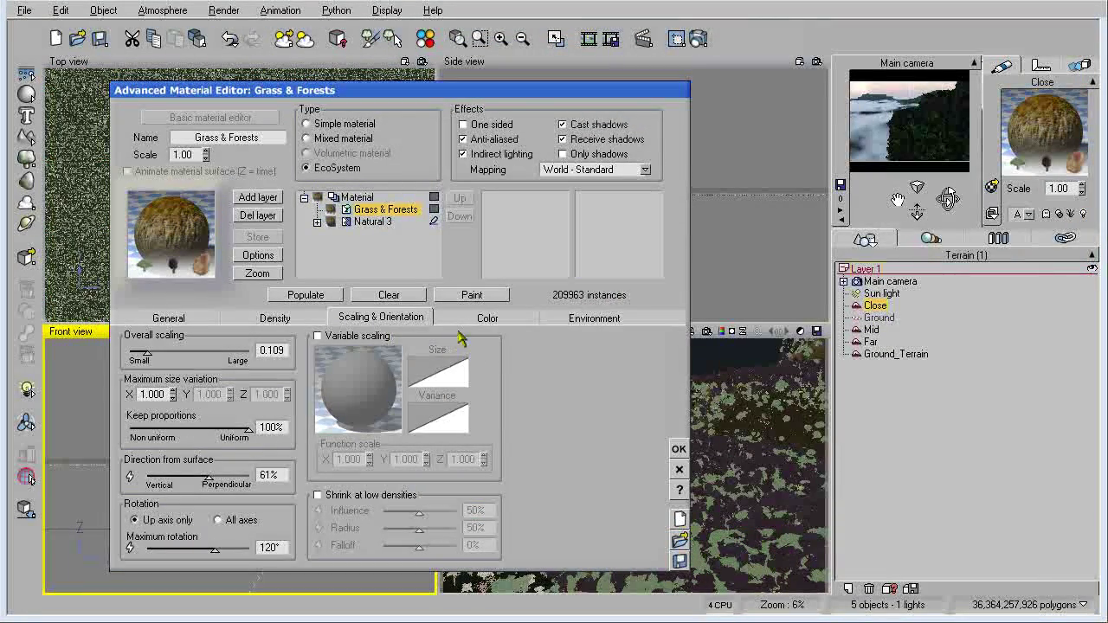
click(589, 317)
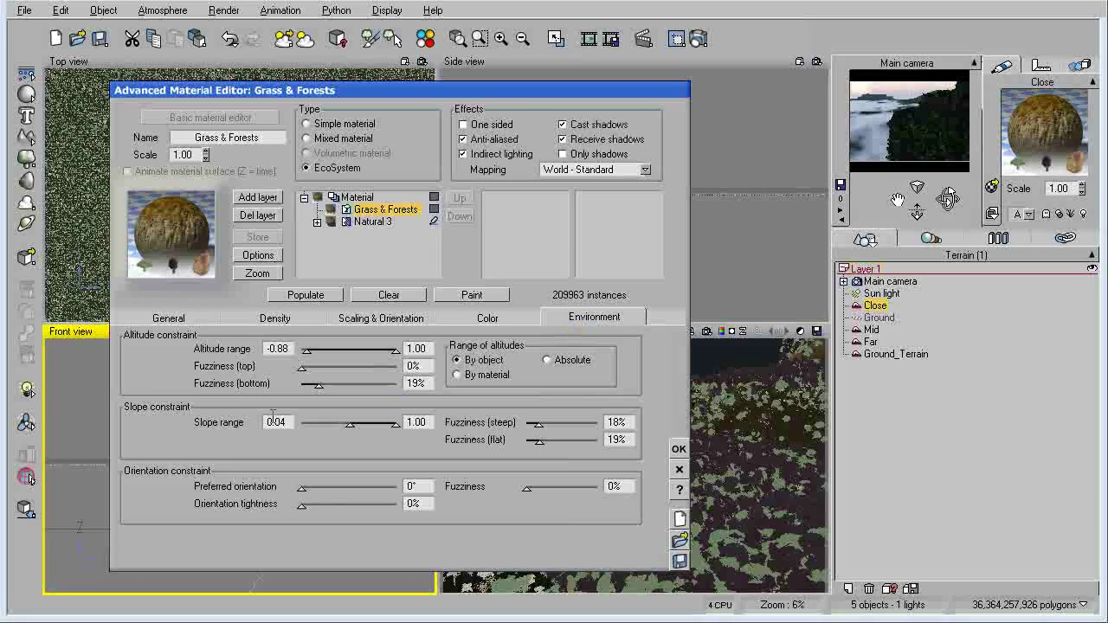
click(372, 318)
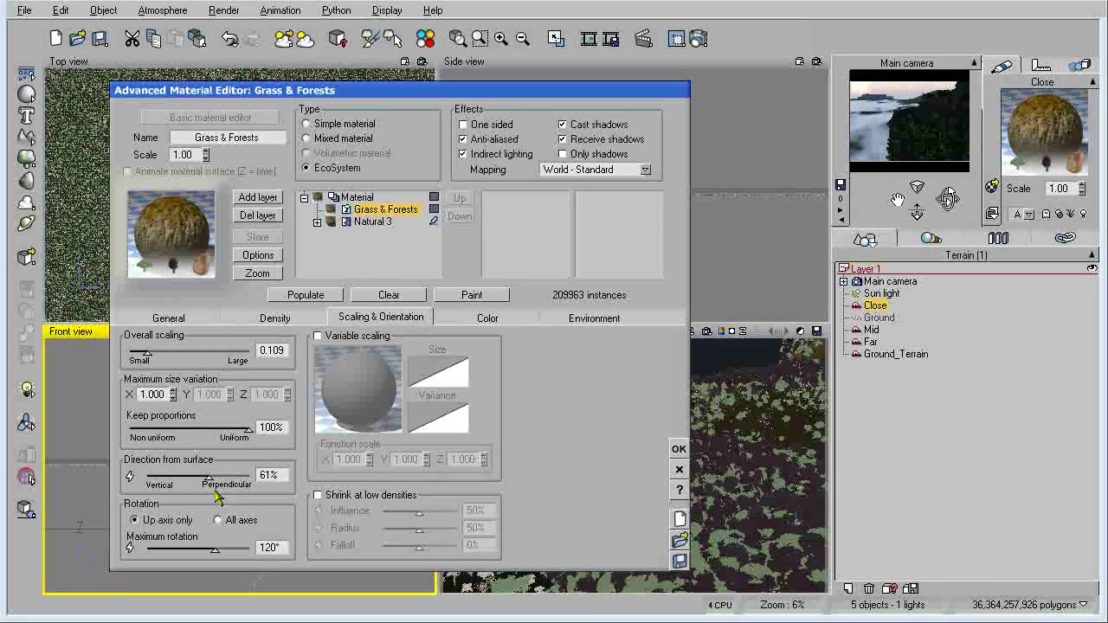
click(594, 318)
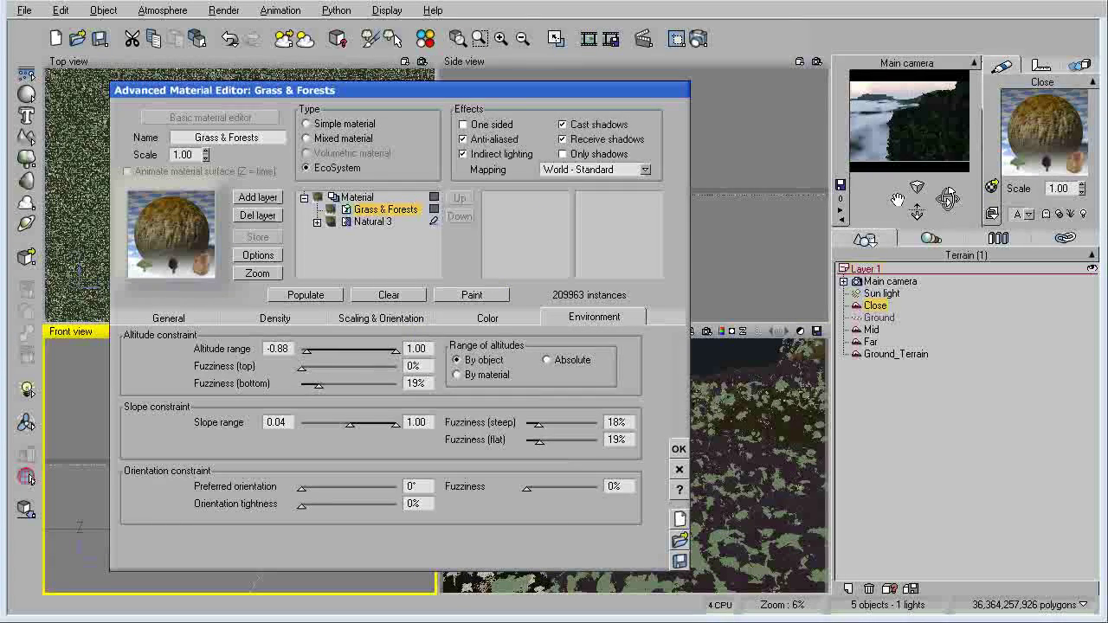
key(alt+Tab)
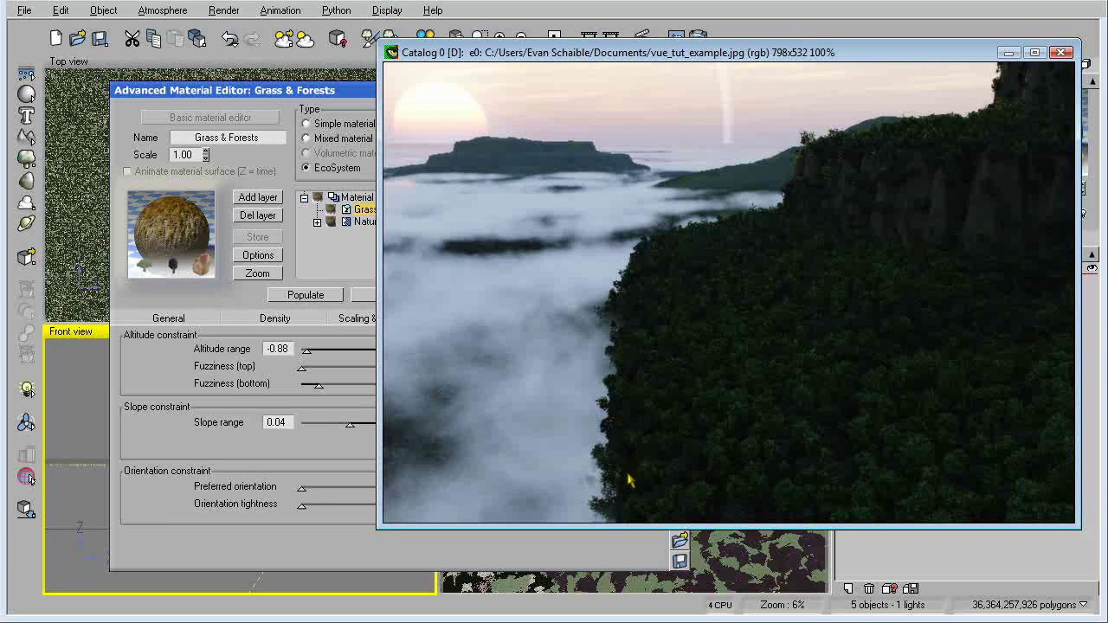
click(321, 90)
click(360, 91)
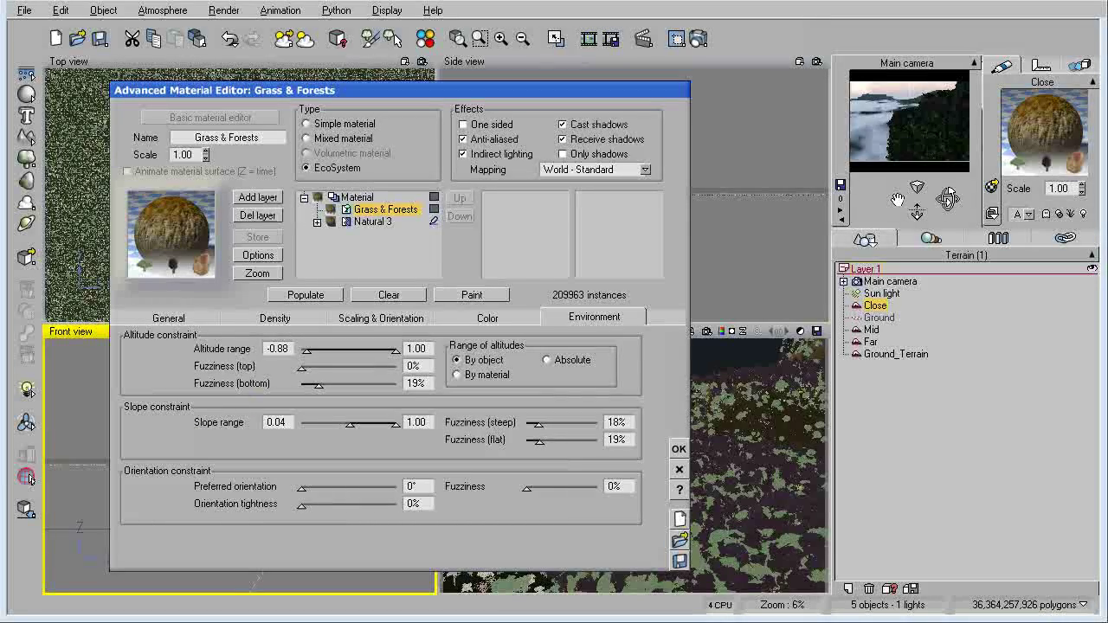
Step: Shift the render window right and the material editor left, with the cliff render back in front
key(alt+Tab)
drag(494, 55, 515, 56)
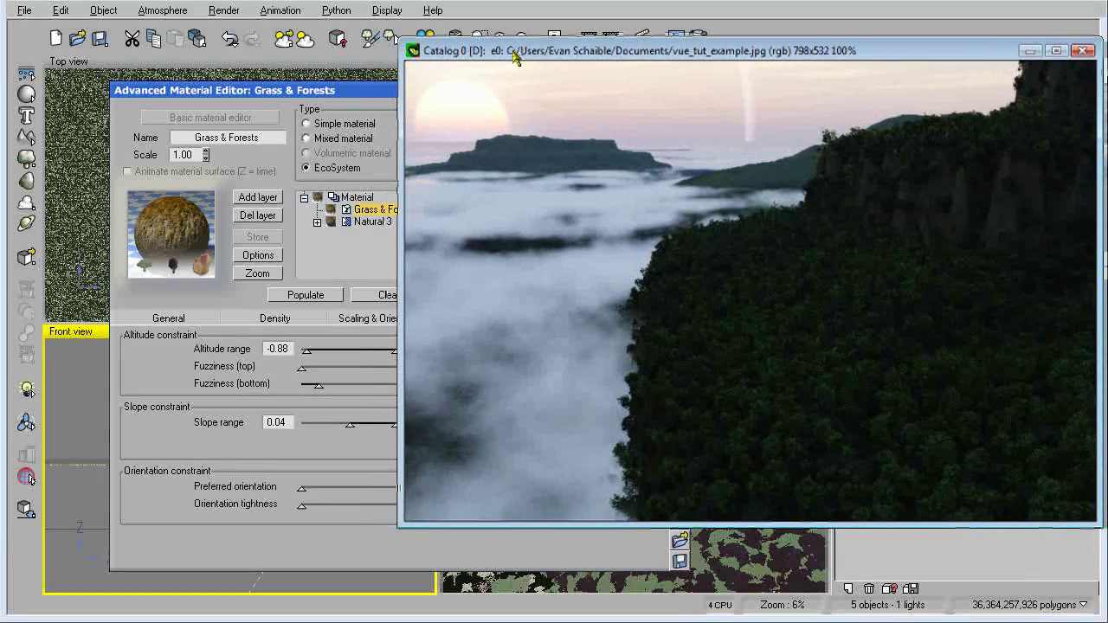
drag(309, 97, 211, 93)
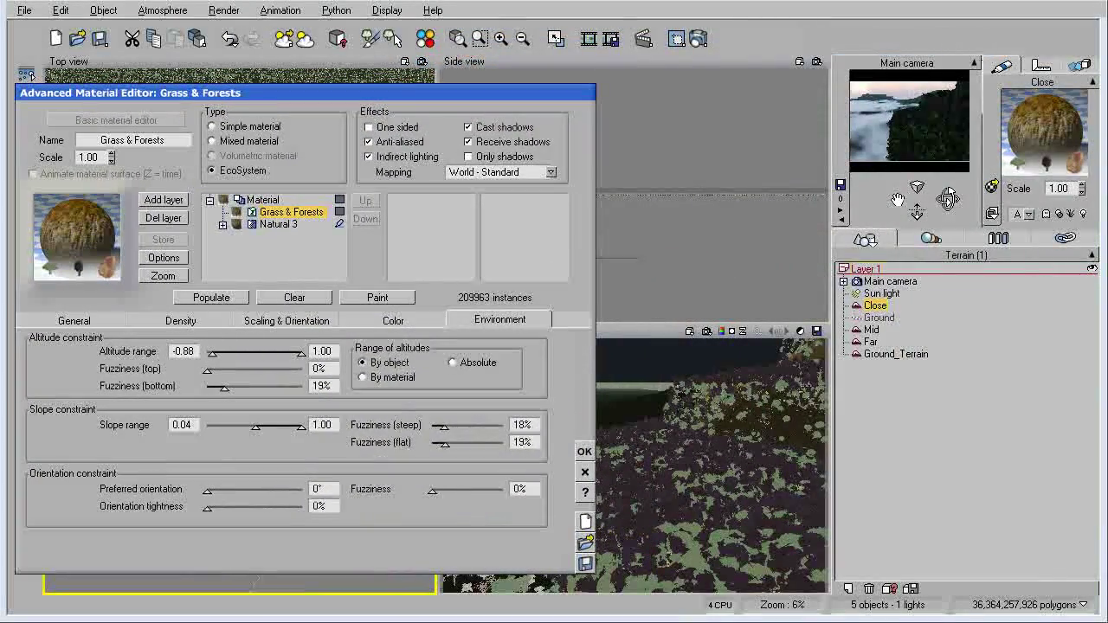
key(alt+Tab)
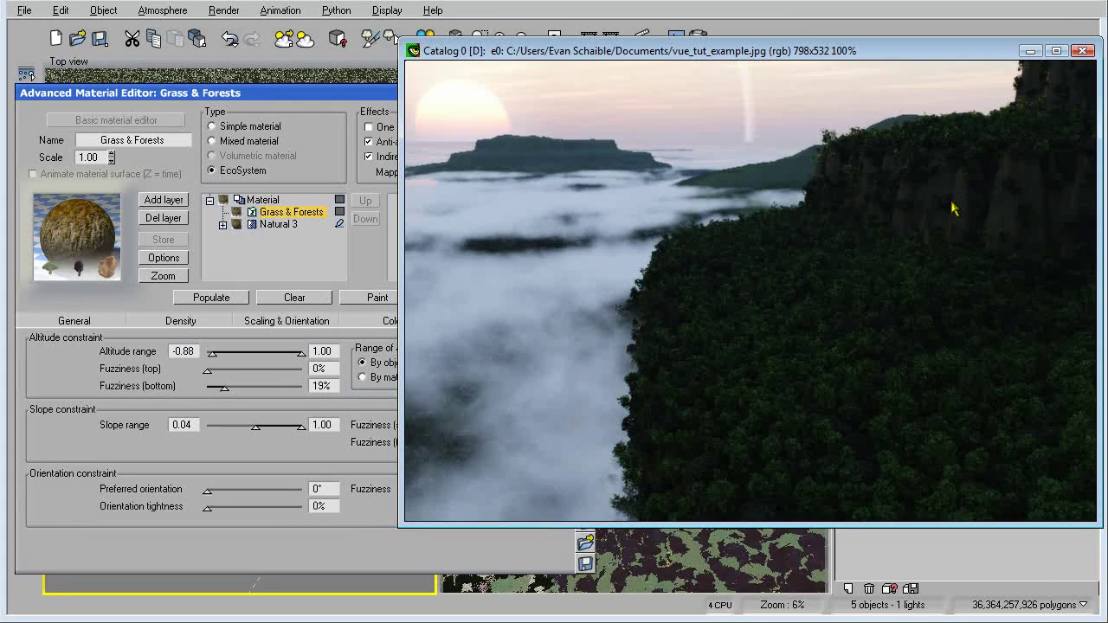
Step: Dismiss the render so the full Grass & Forests environment constraints and scene views show
click(364, 95)
click(250, 474)
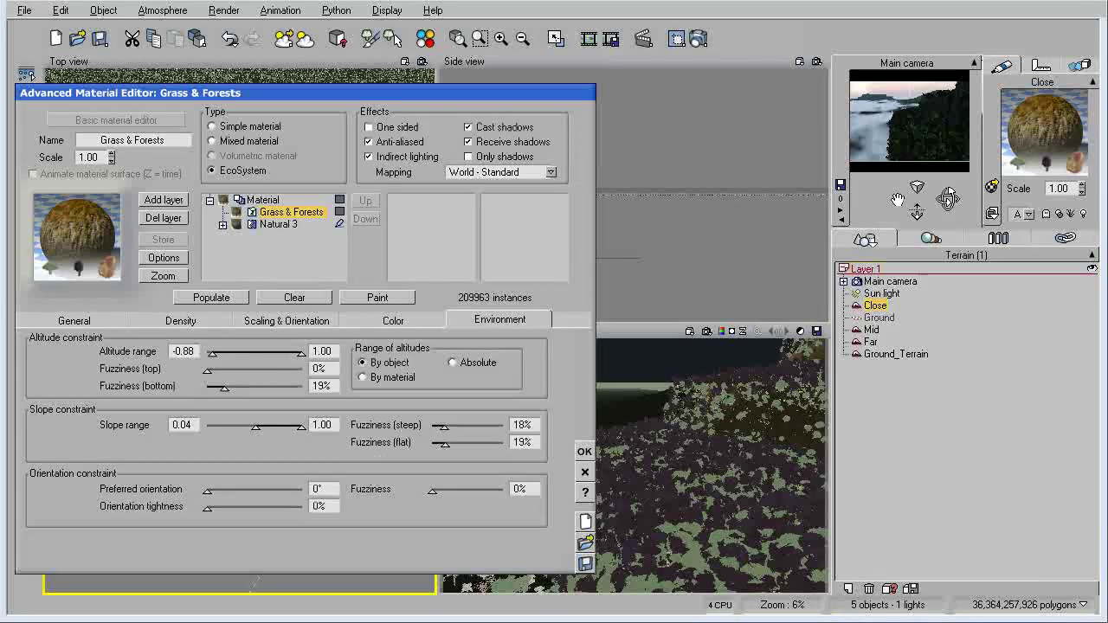
Step: Compare the foggy sunset render against the editor settings, ending with the render in front
key(alt+Tab)
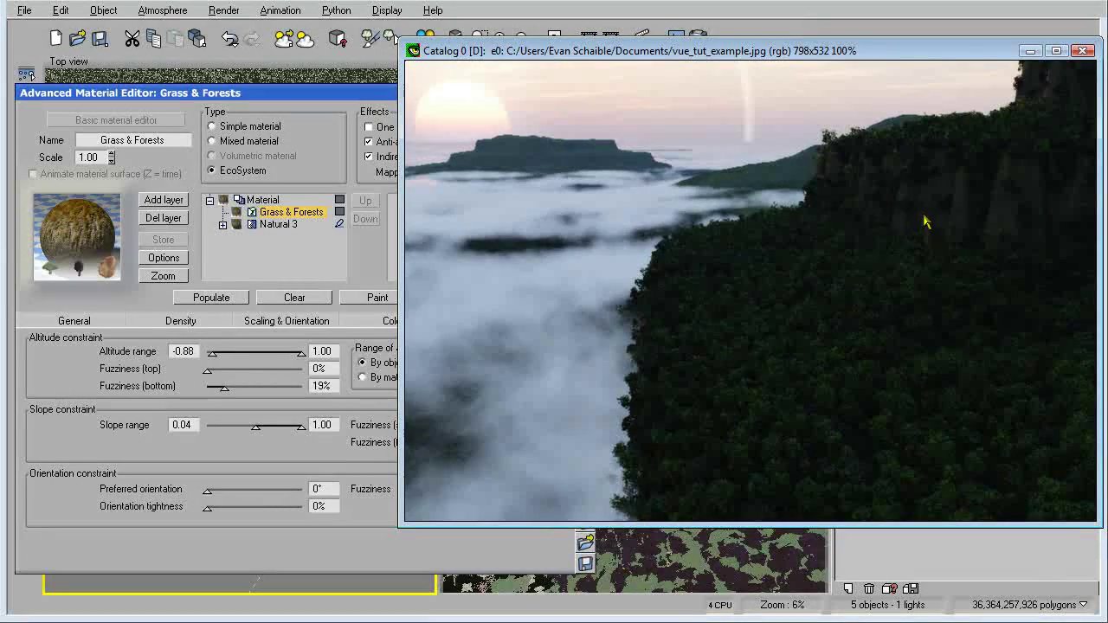
click(229, 469)
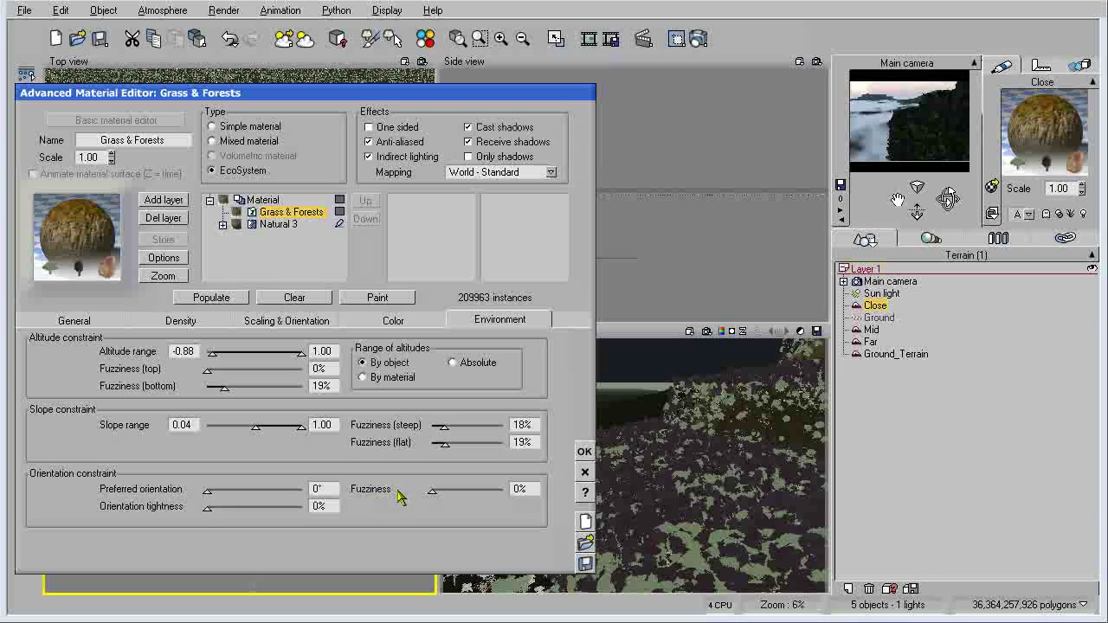
key(alt+Tab)
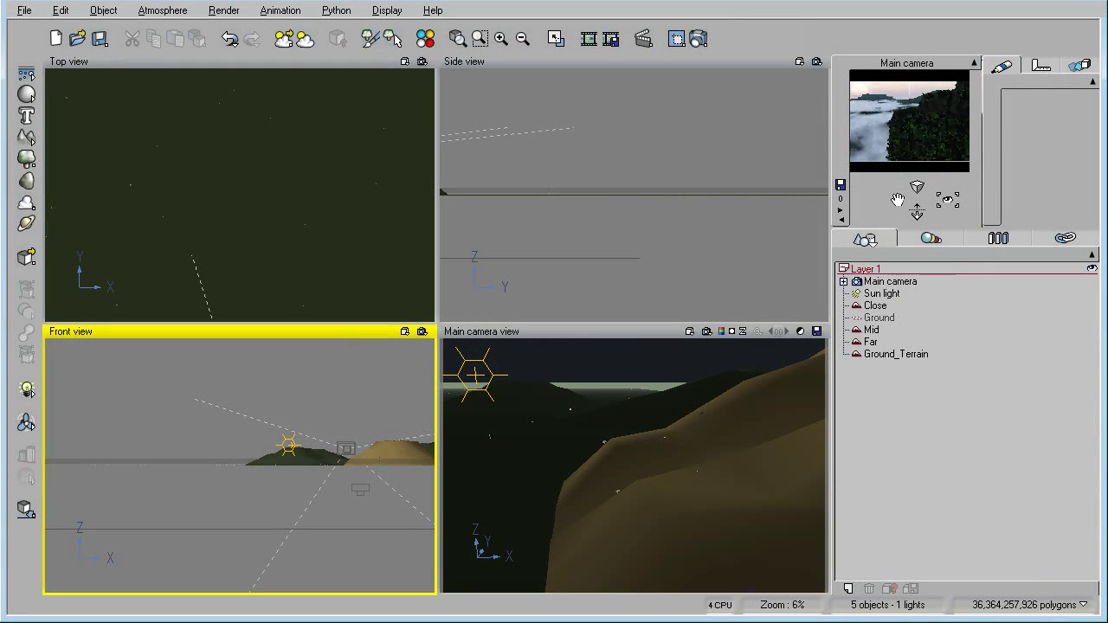
Step: Activate the camera view and select the foreground Close terrain
click(716, 458)
click(385, 459)
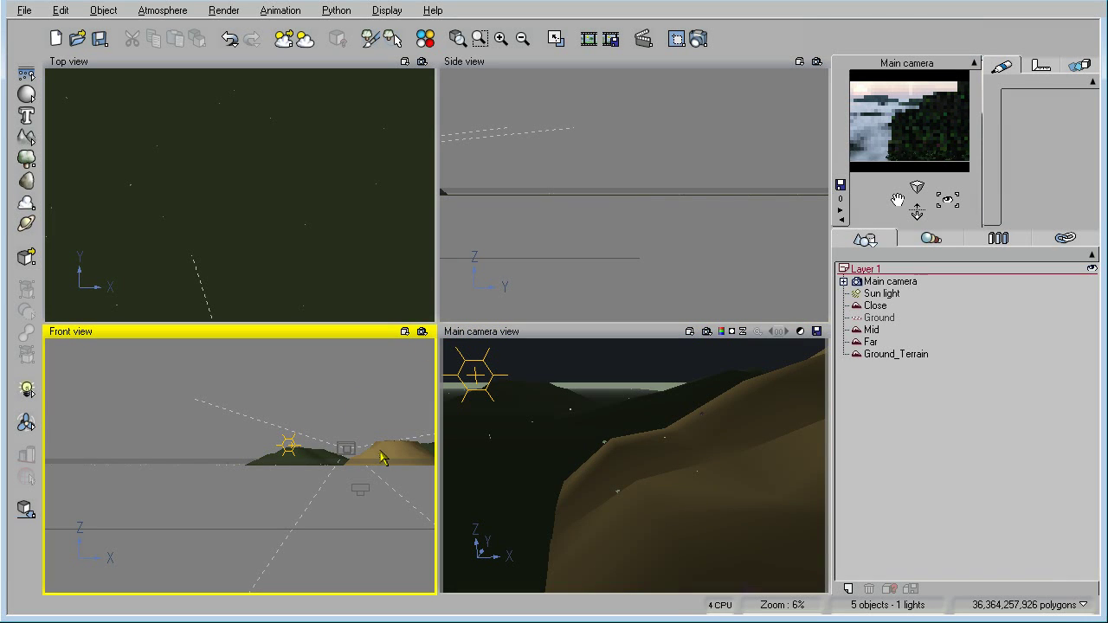
click(378, 446)
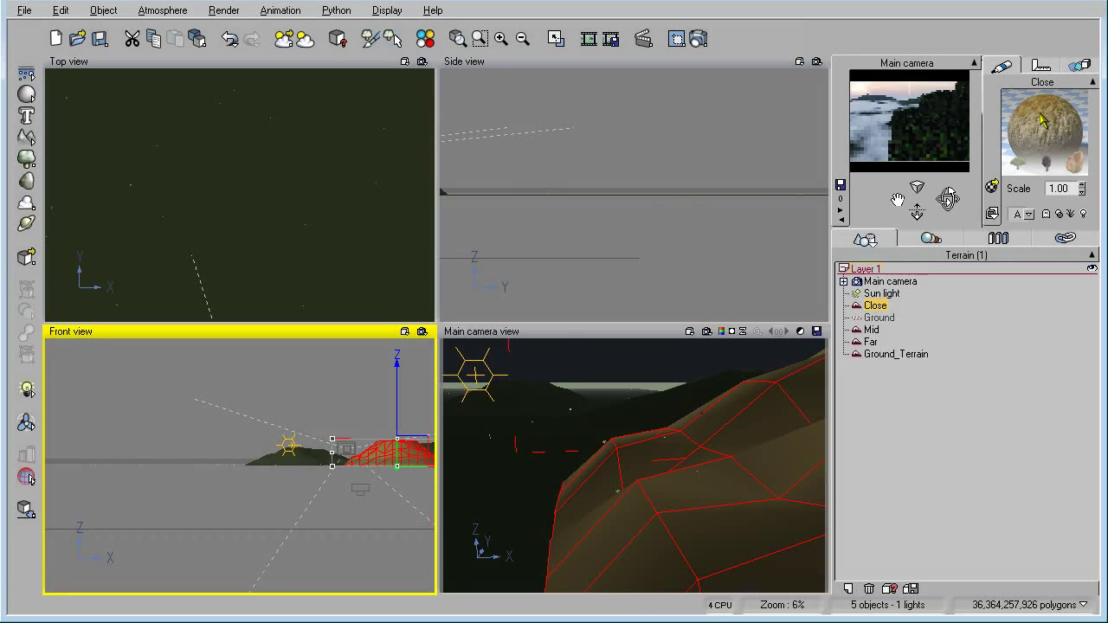
Step: Open the Close terrain's Grass & Forests material and review its density, ending on the cherry, birch, rock, bush list
double_click(1044, 124)
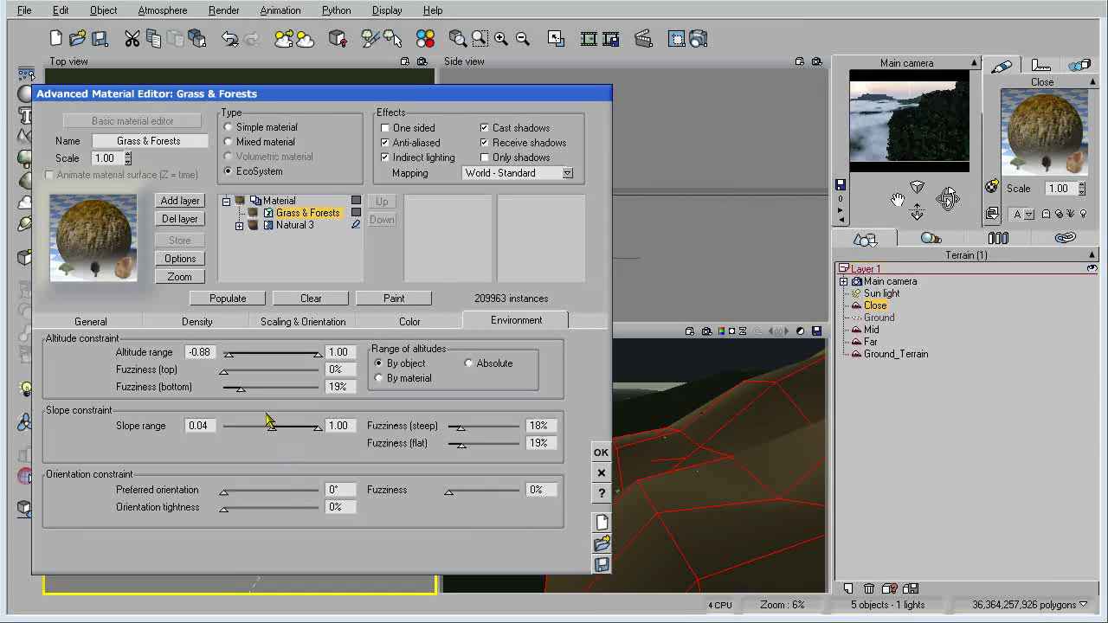
click(102, 329)
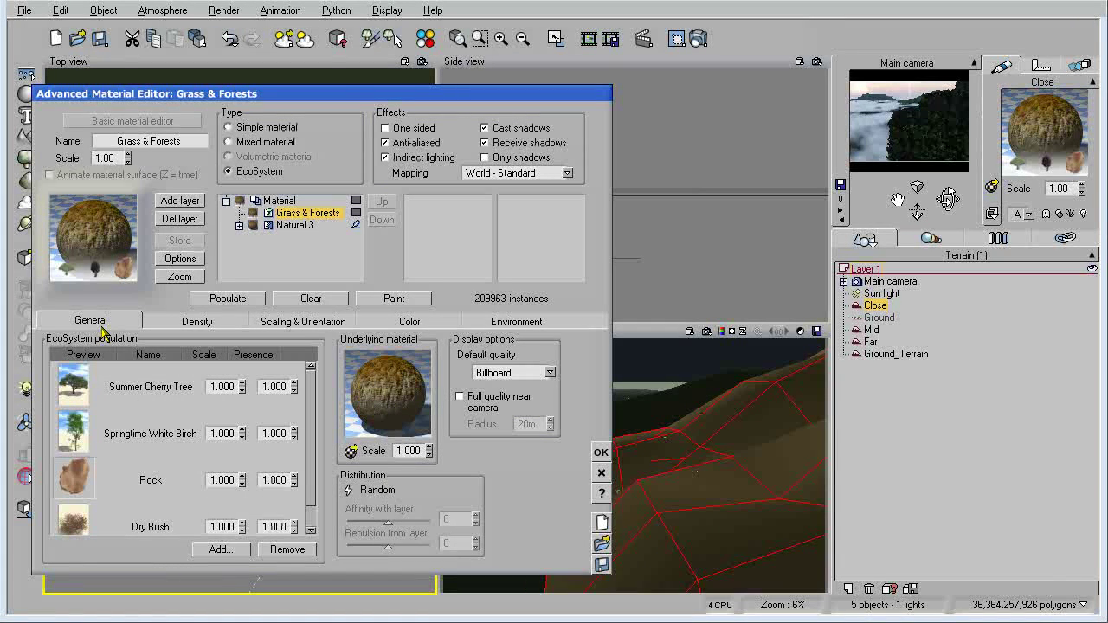
click(166, 326)
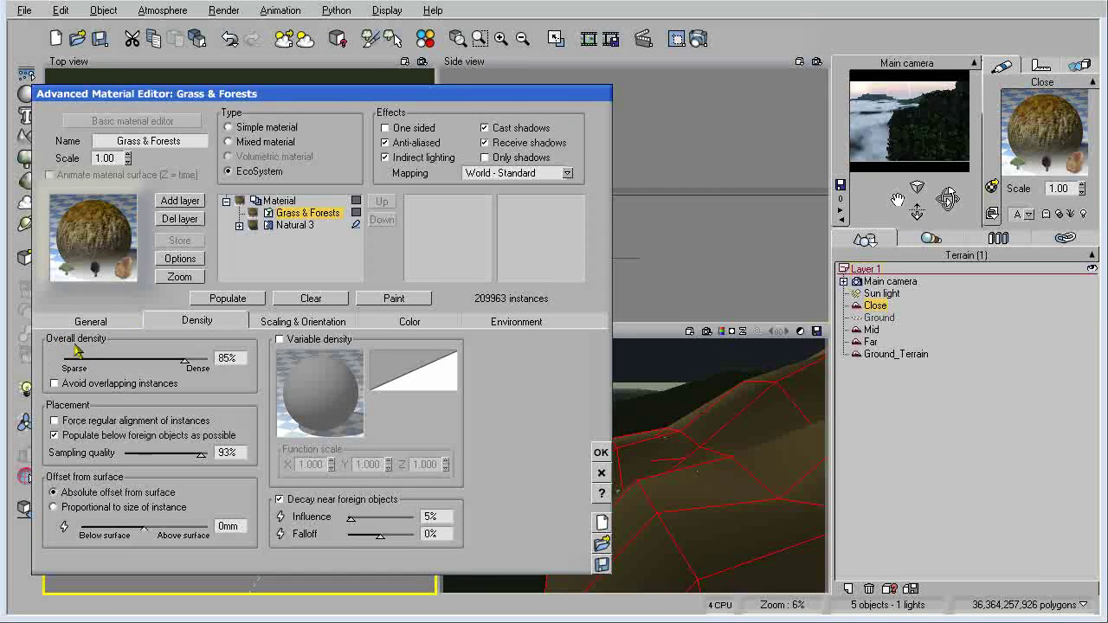
click(92, 322)
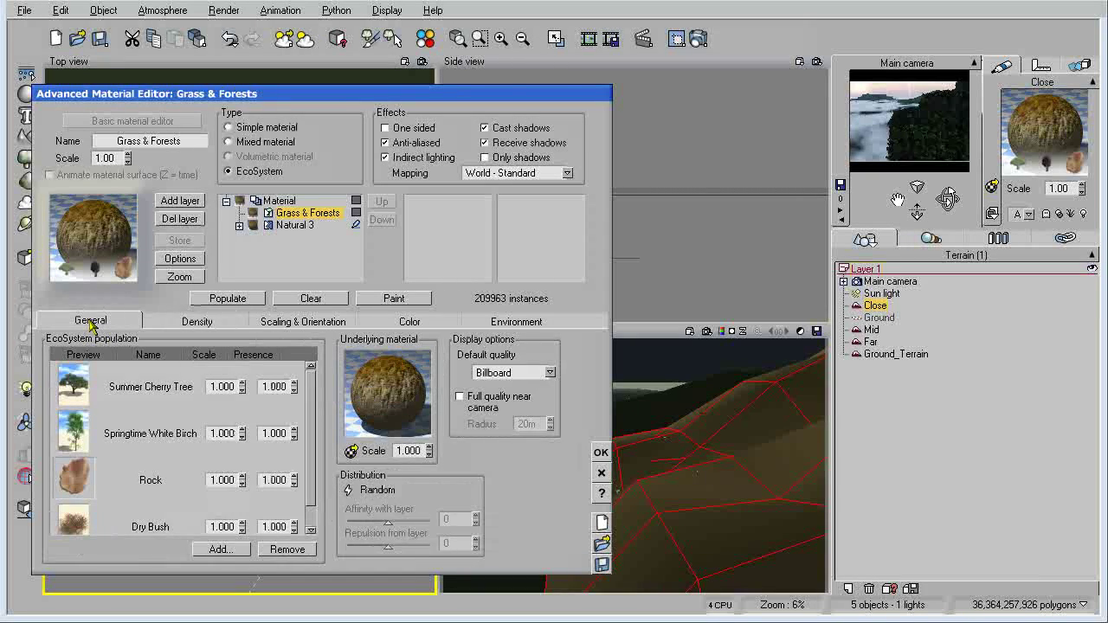
Step: Review the EcoSystem's density and scaling settings, cancel the editor, and zoom into the Front view
click(202, 331)
click(303, 322)
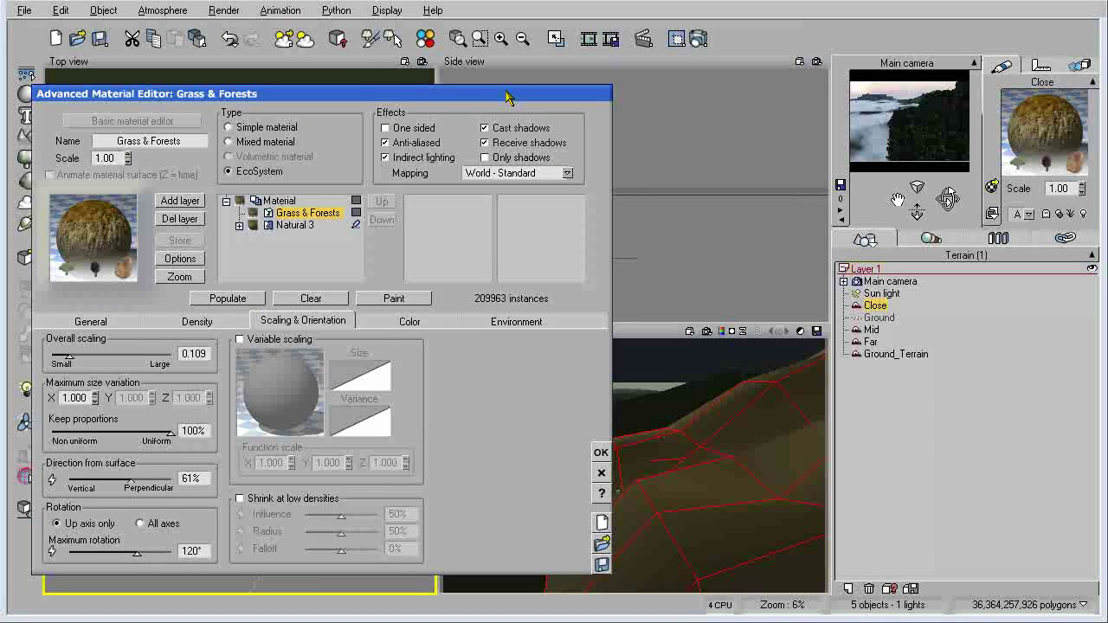
drag(508, 98, 527, 98)
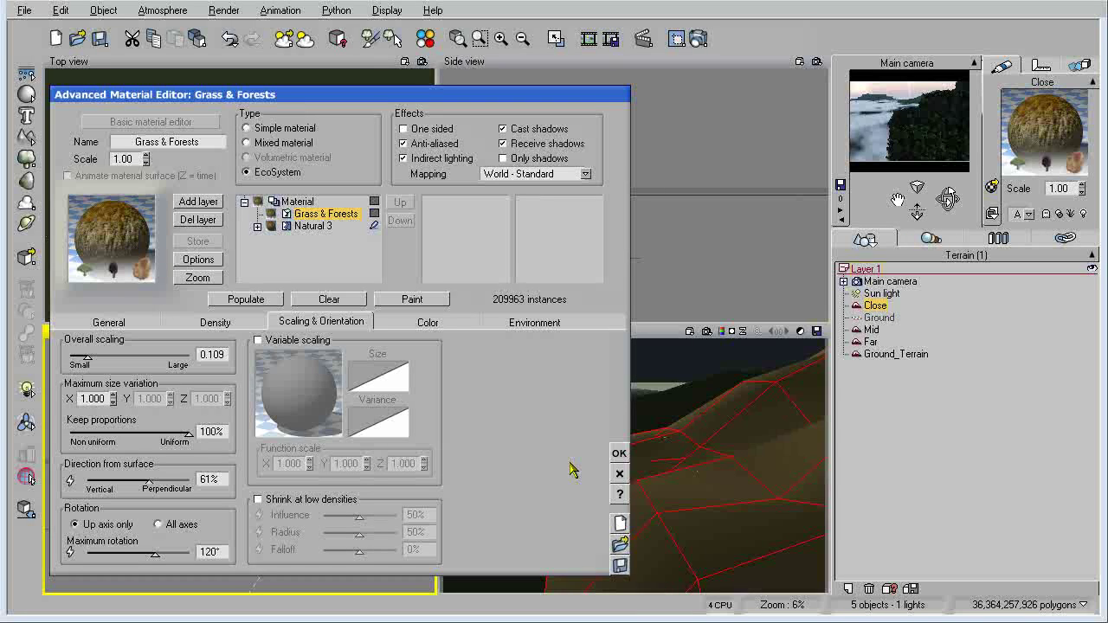
click(620, 474)
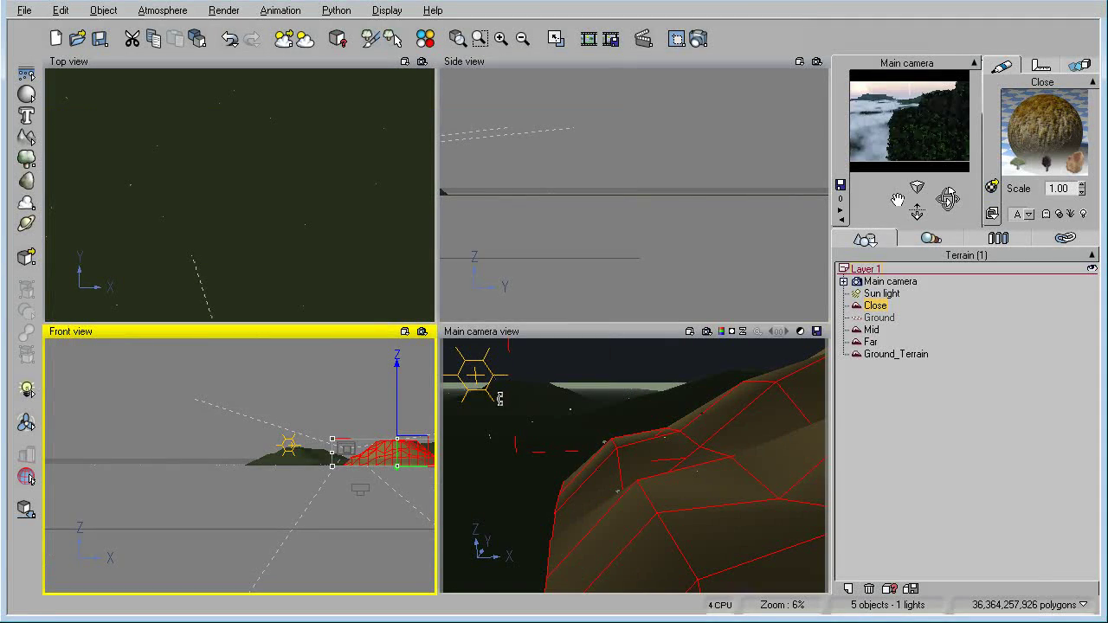
scroll(206, 432, up, 2)
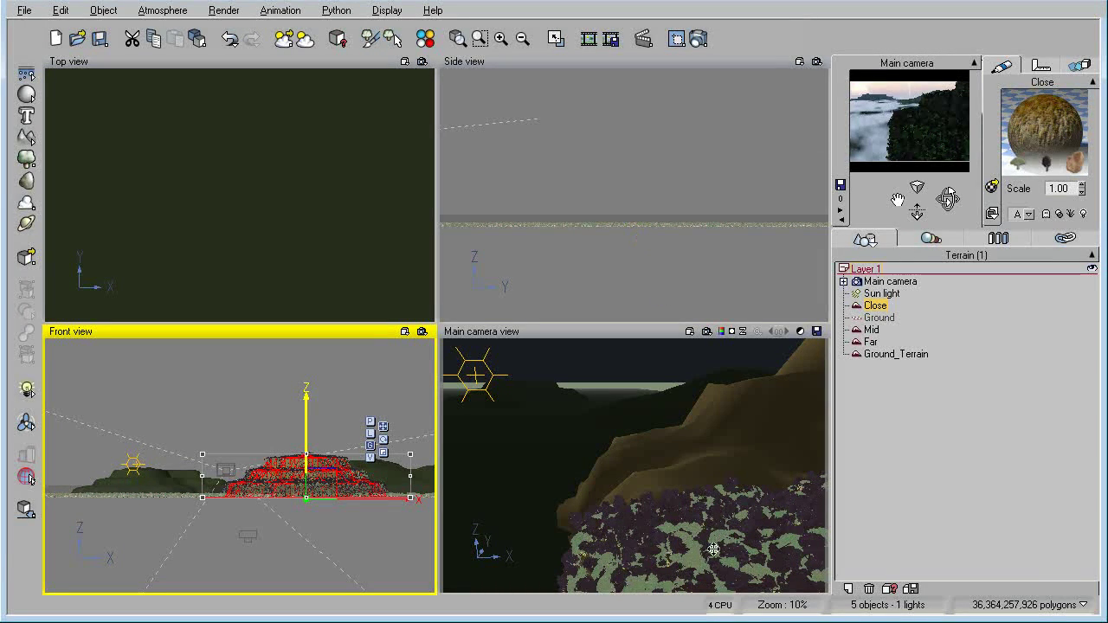
Step: Open Render Options in the upper left and show the last 798×532 Broadcast render
click(224, 11)
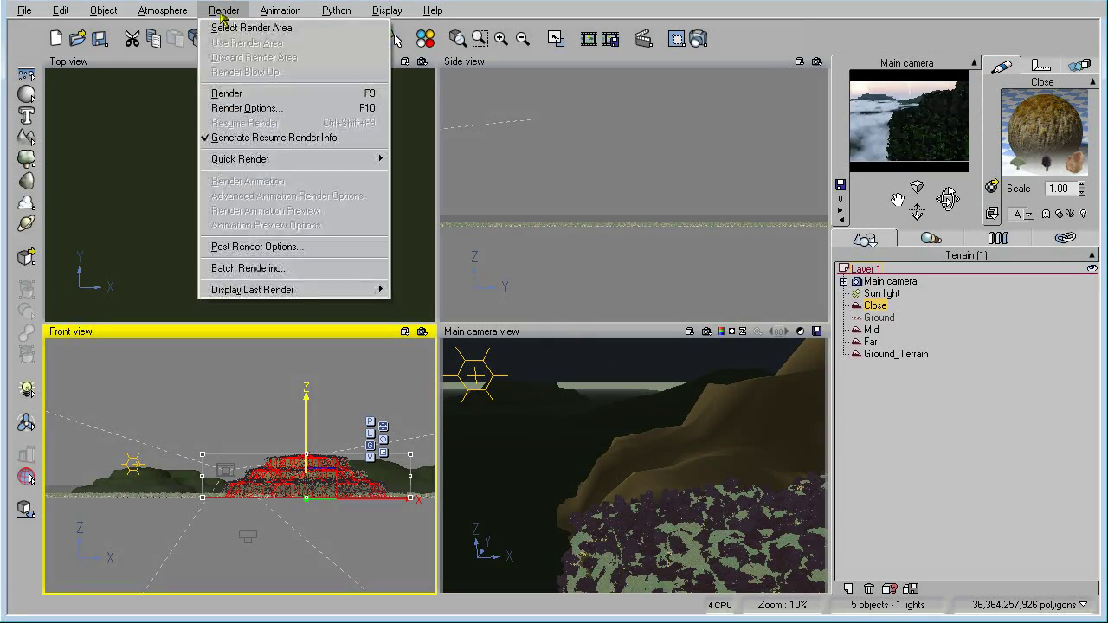
click(223, 108)
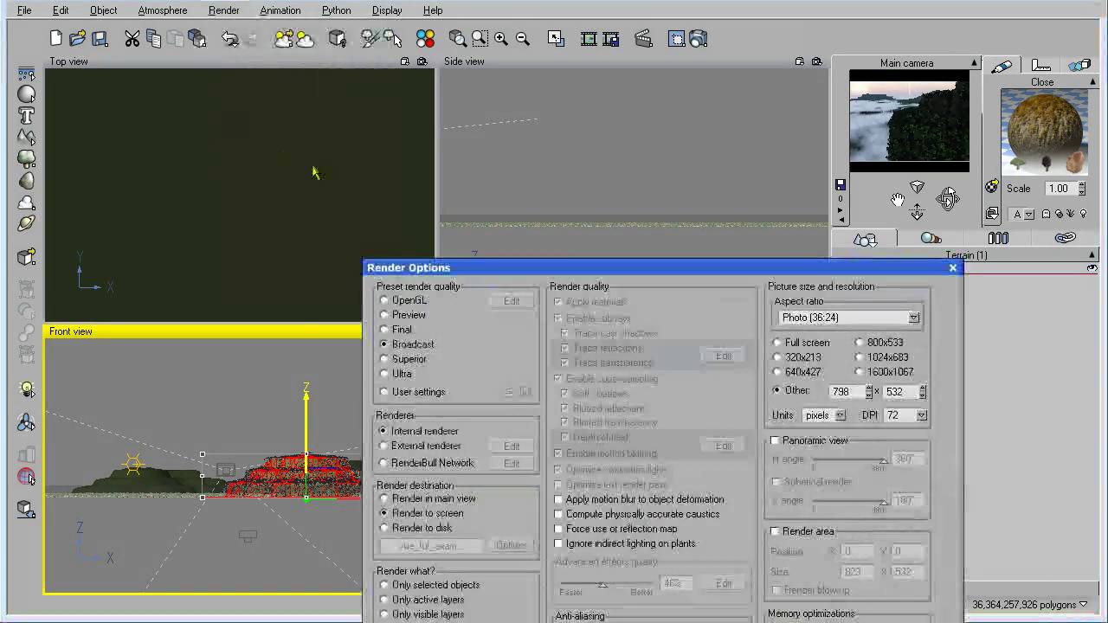
drag(507, 274, 310, 75)
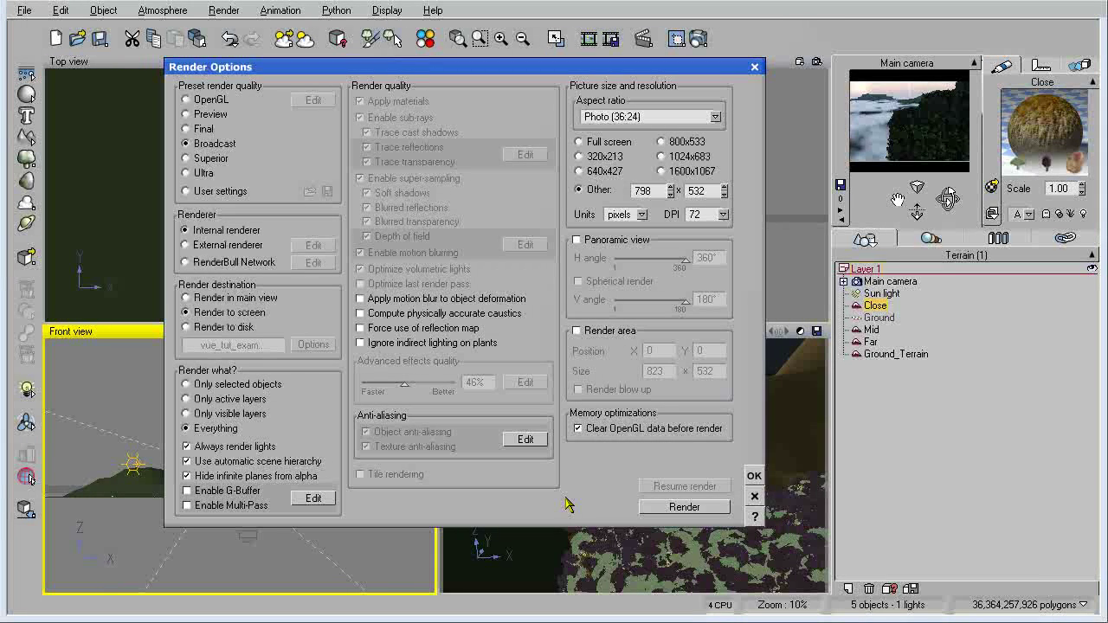
click(684, 507)
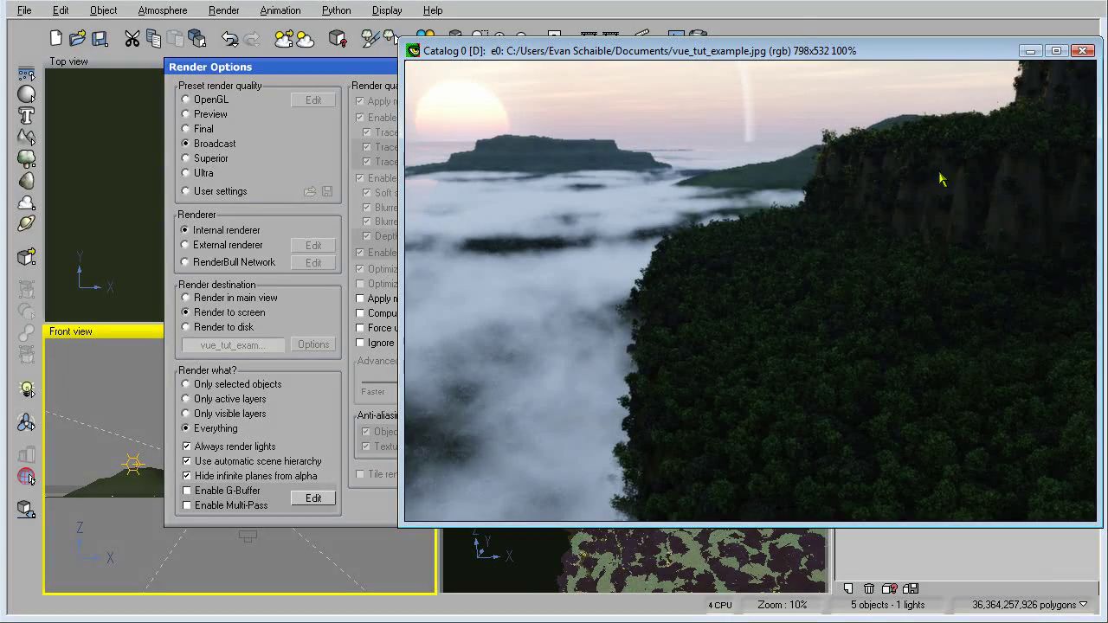
click(1030, 51)
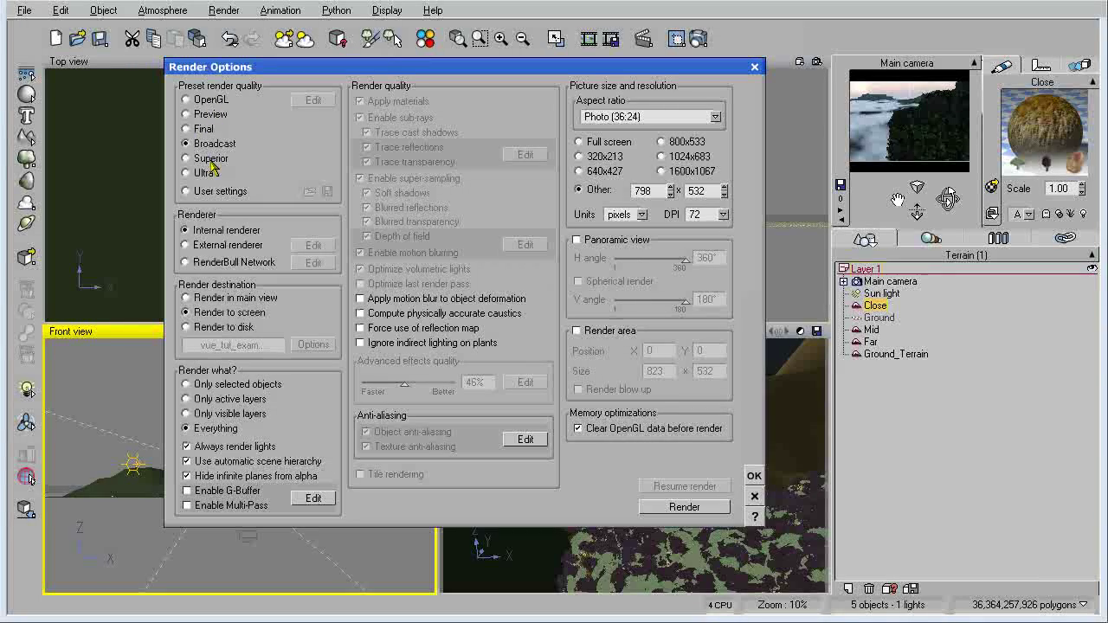
click(211, 99)
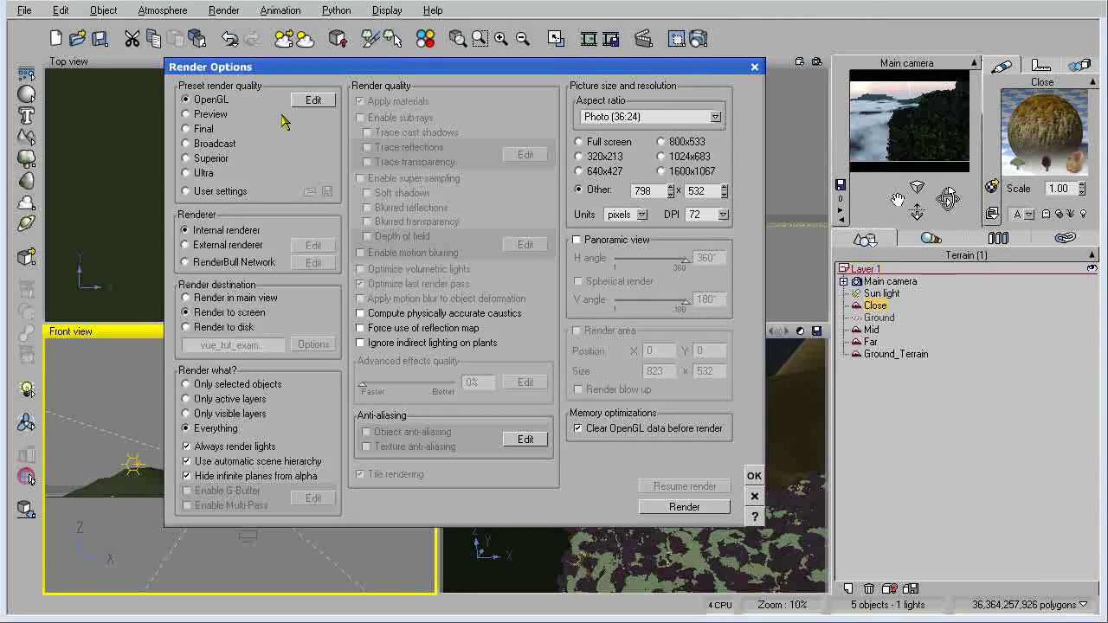
click(702, 511)
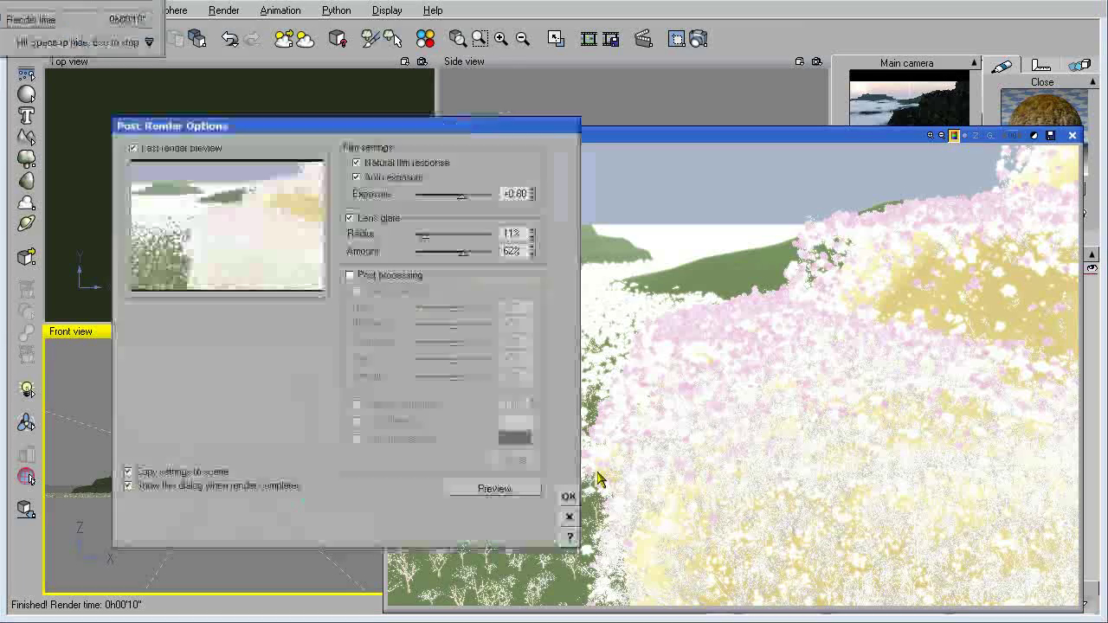
click(564, 516)
drag(856, 137, 689, 95)
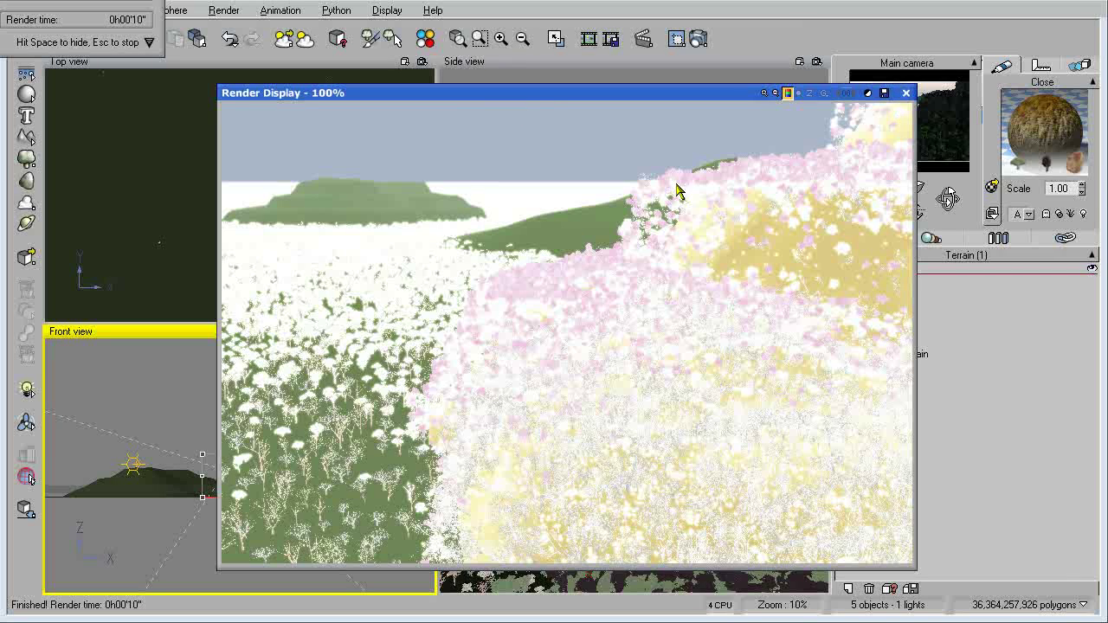
click(906, 93)
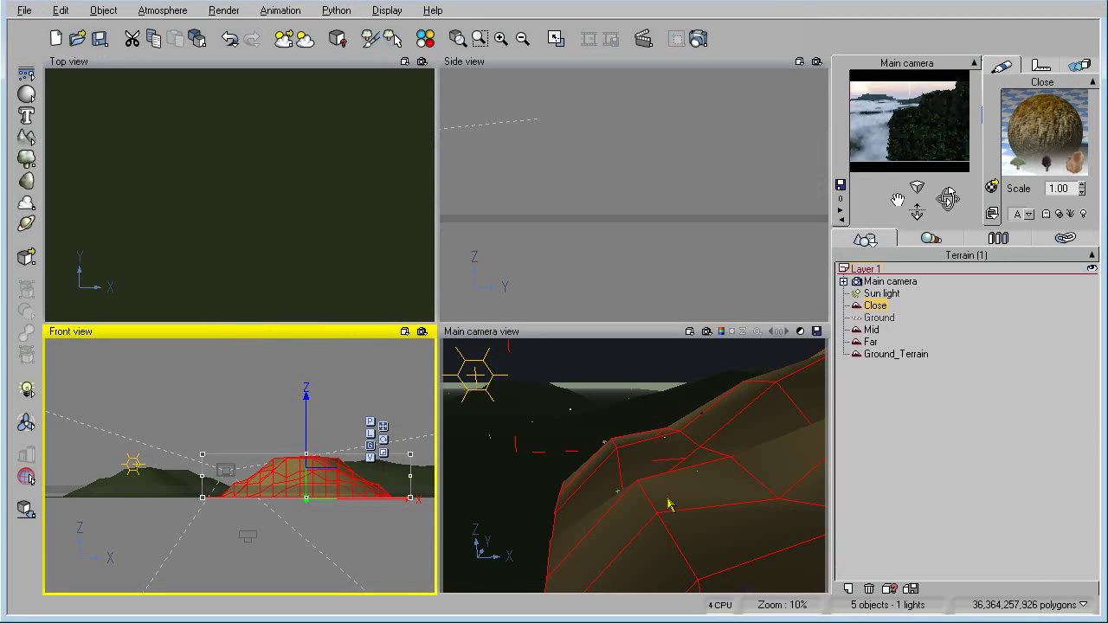
Step: Open Render Options, pick the Preview preset, and move the dialog further left
click(223, 11)
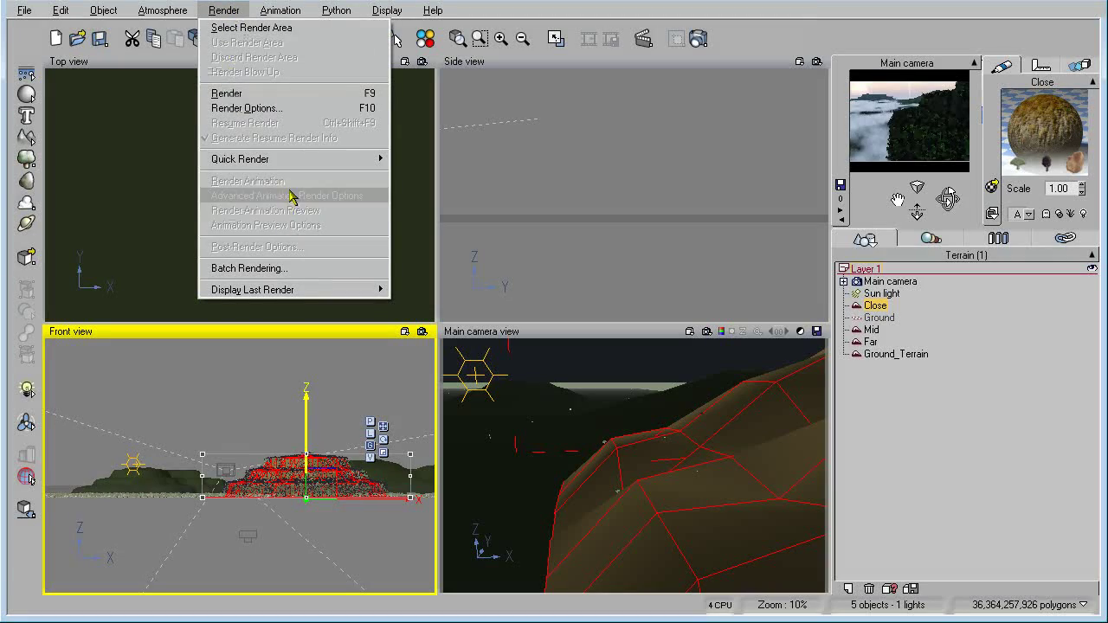
click(268, 109)
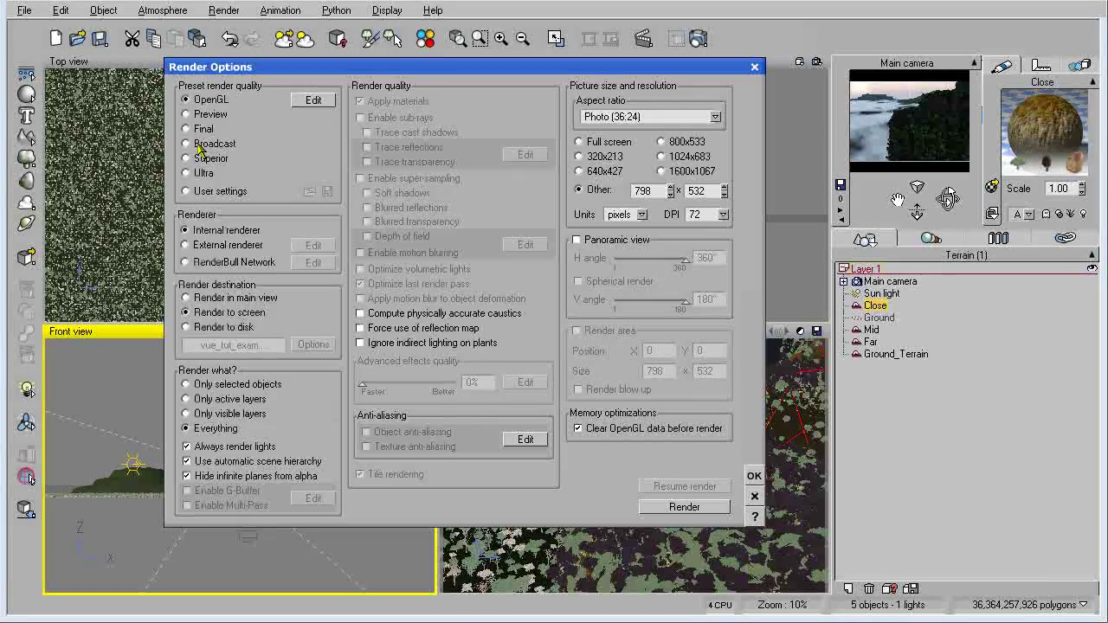
click(210, 115)
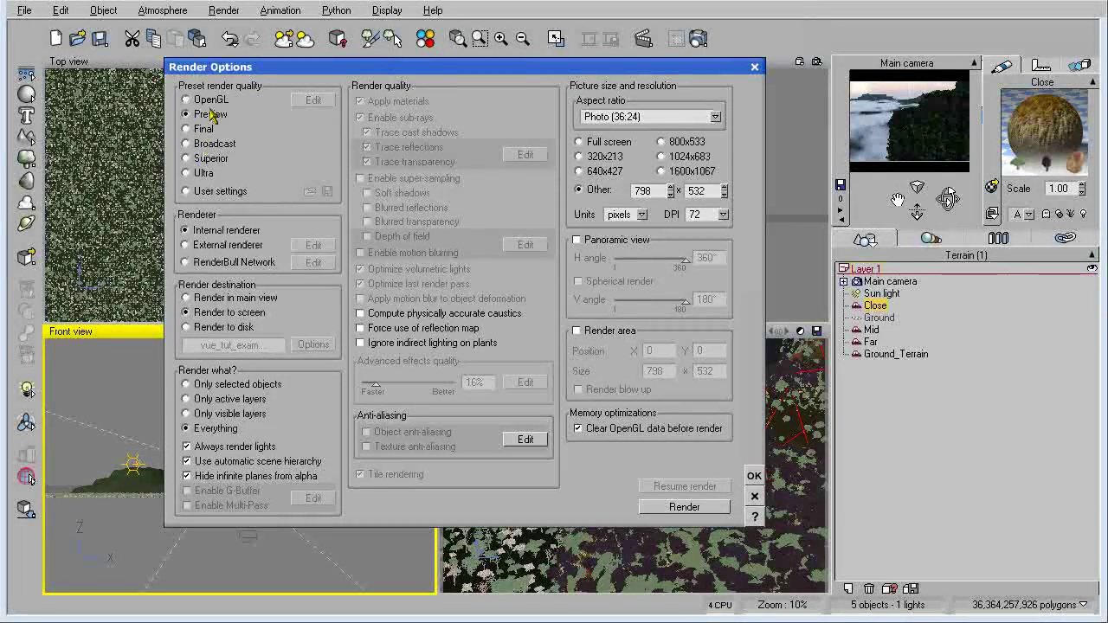
drag(433, 66, 276, 60)
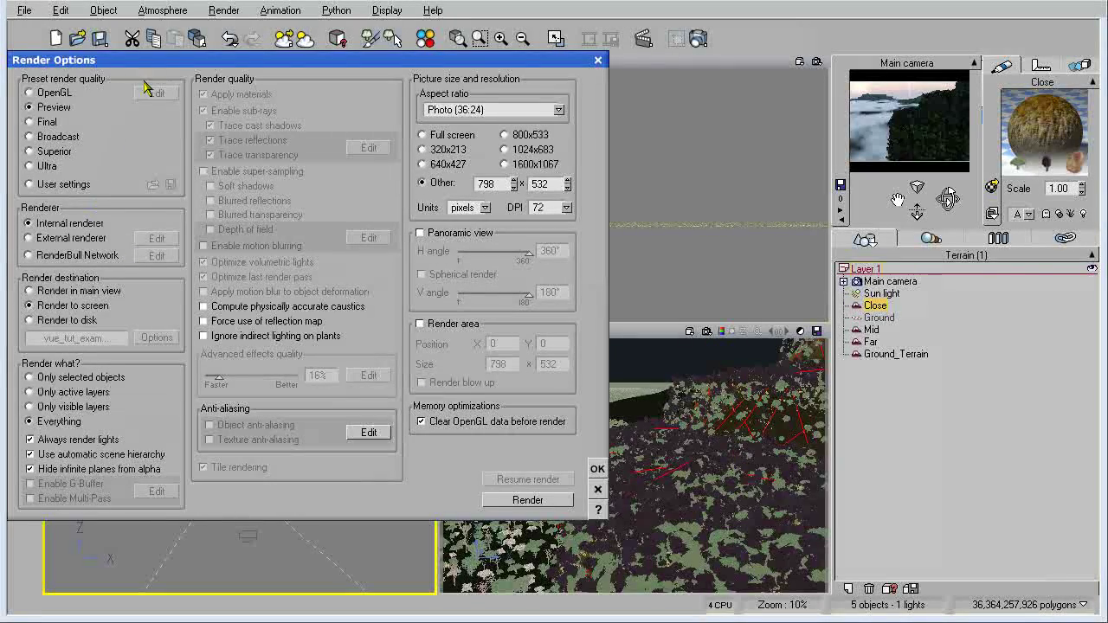
Step: Compare the Final, OpenGL, Preview and Broadcast render quality presets
click(81, 121)
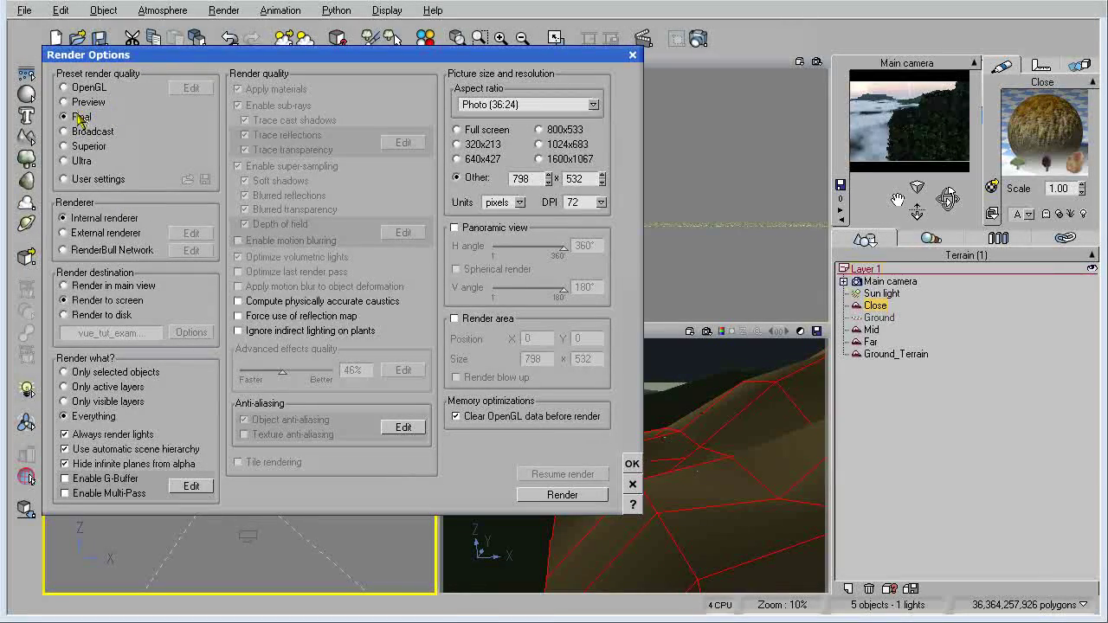
click(78, 90)
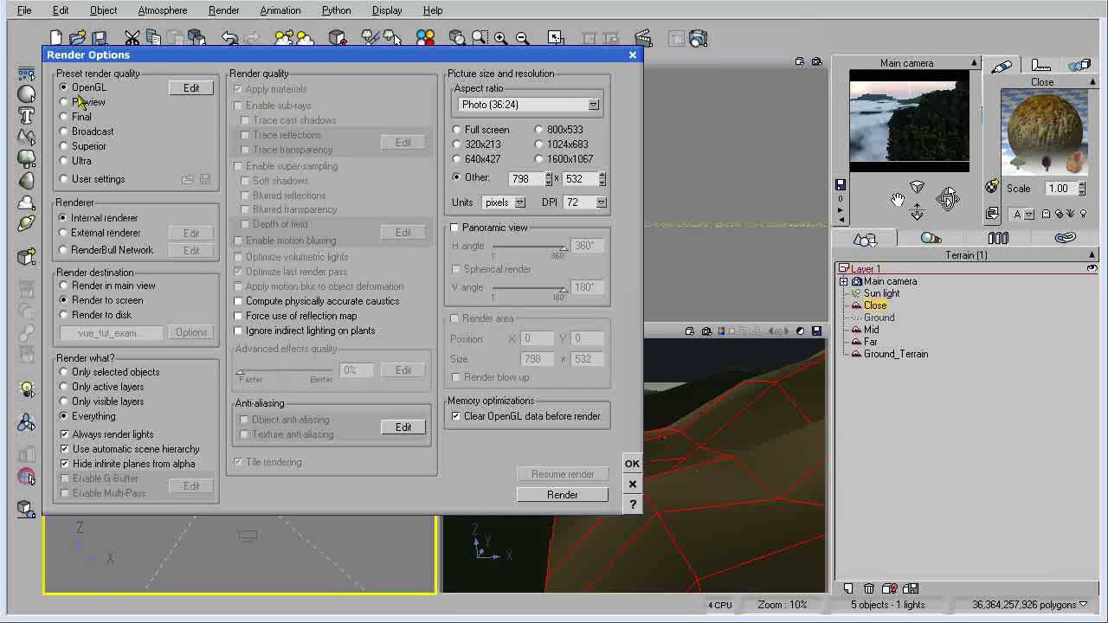
click(88, 102)
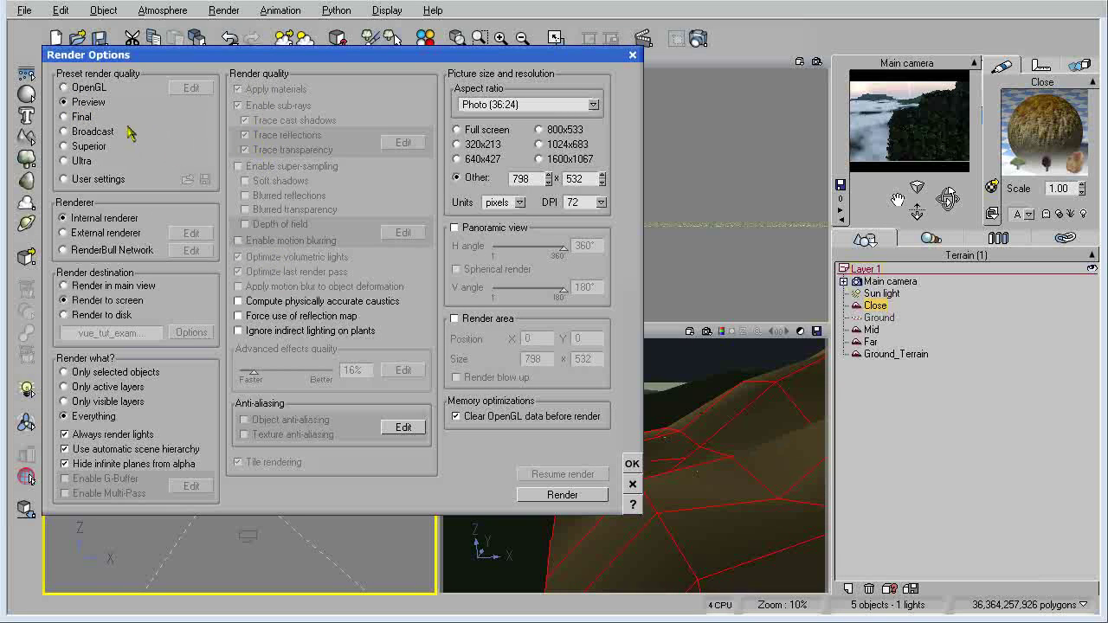
click(83, 118)
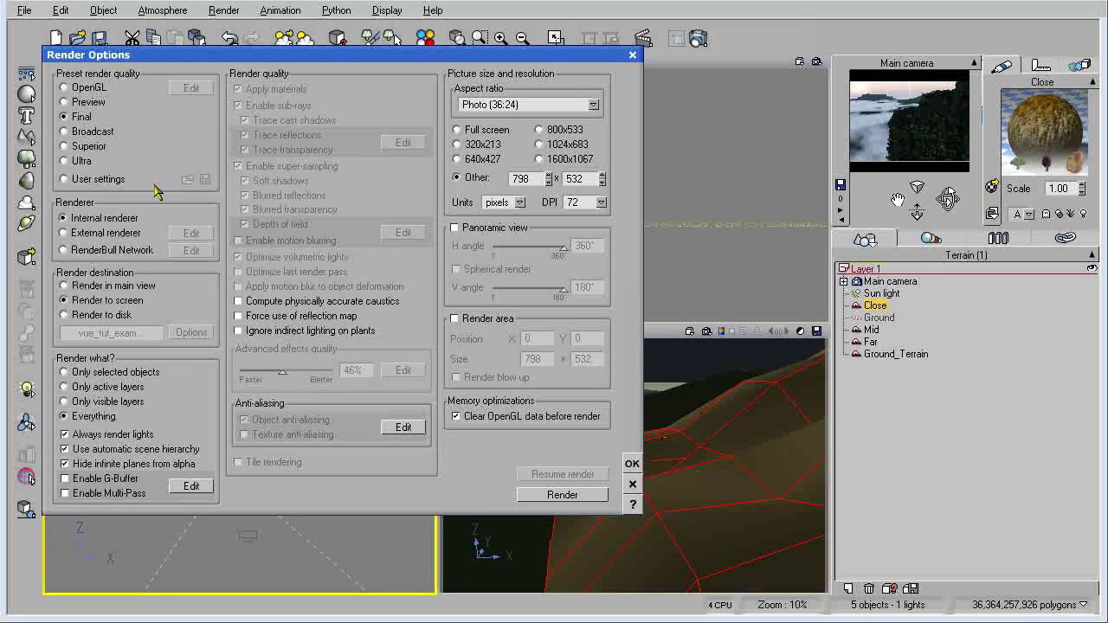
click(100, 137)
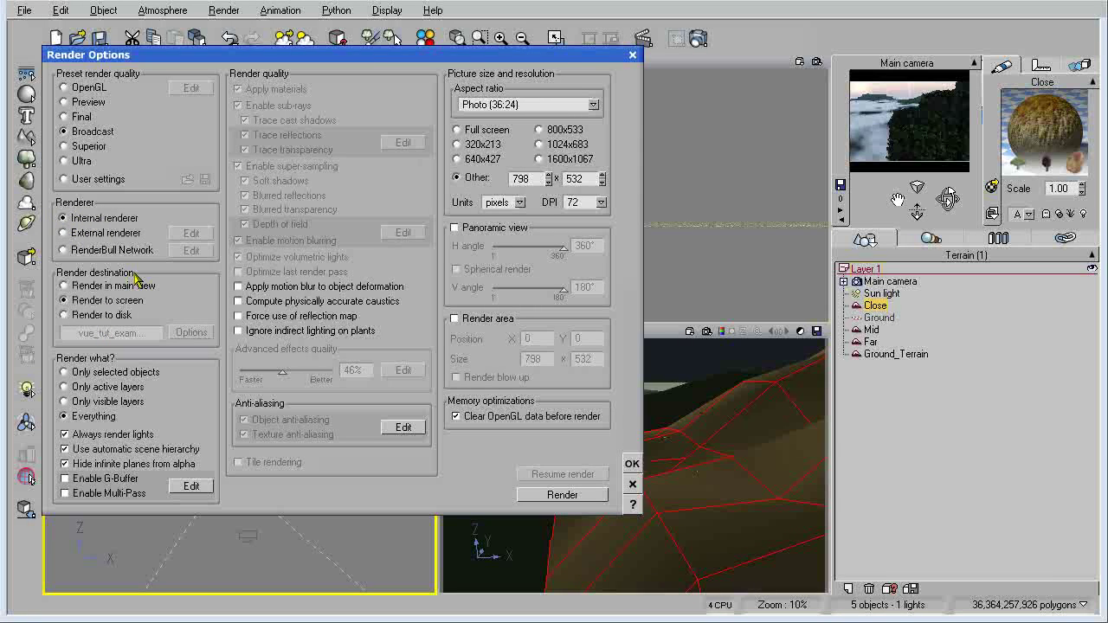
Step: Compare User settings against the Broadcast and Ultra presets, ending on User settings
click(81, 179)
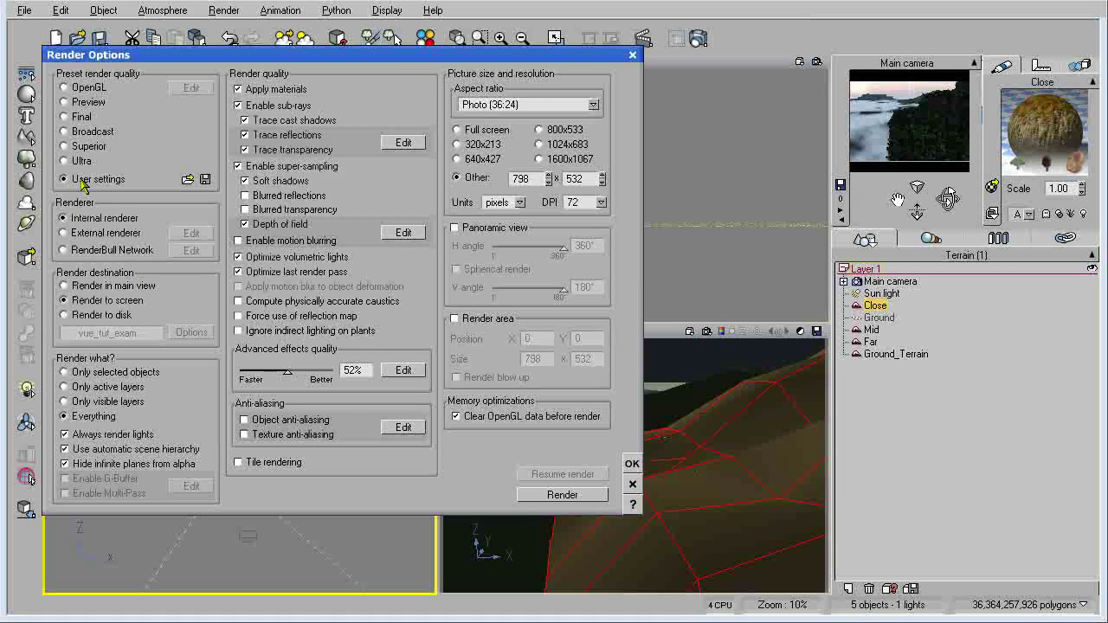
click(78, 134)
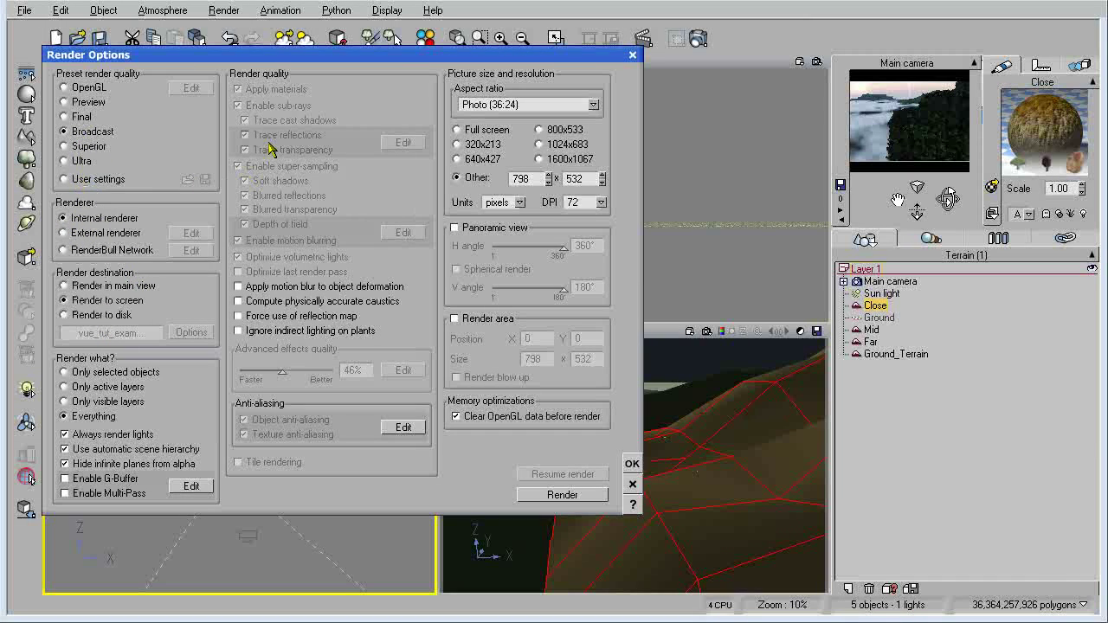
click(87, 180)
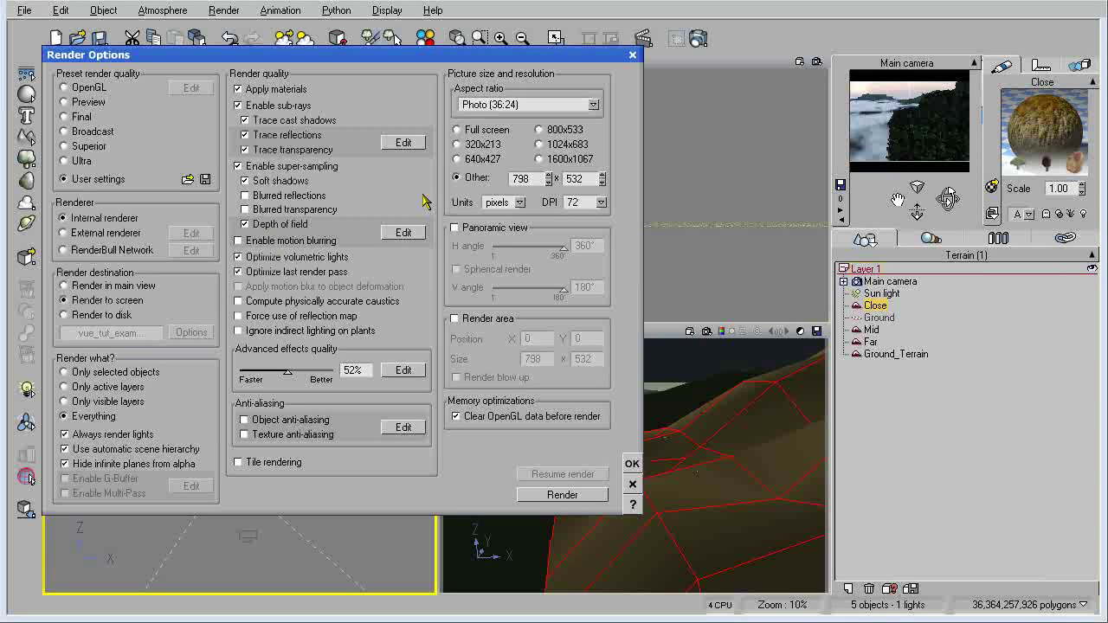
click(80, 162)
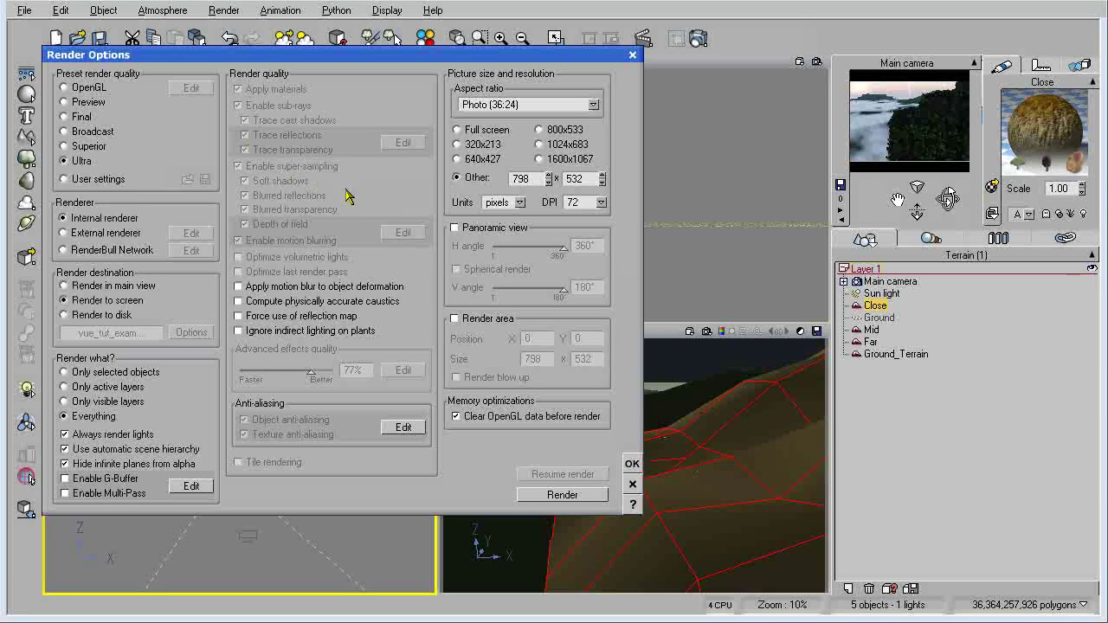
click(85, 180)
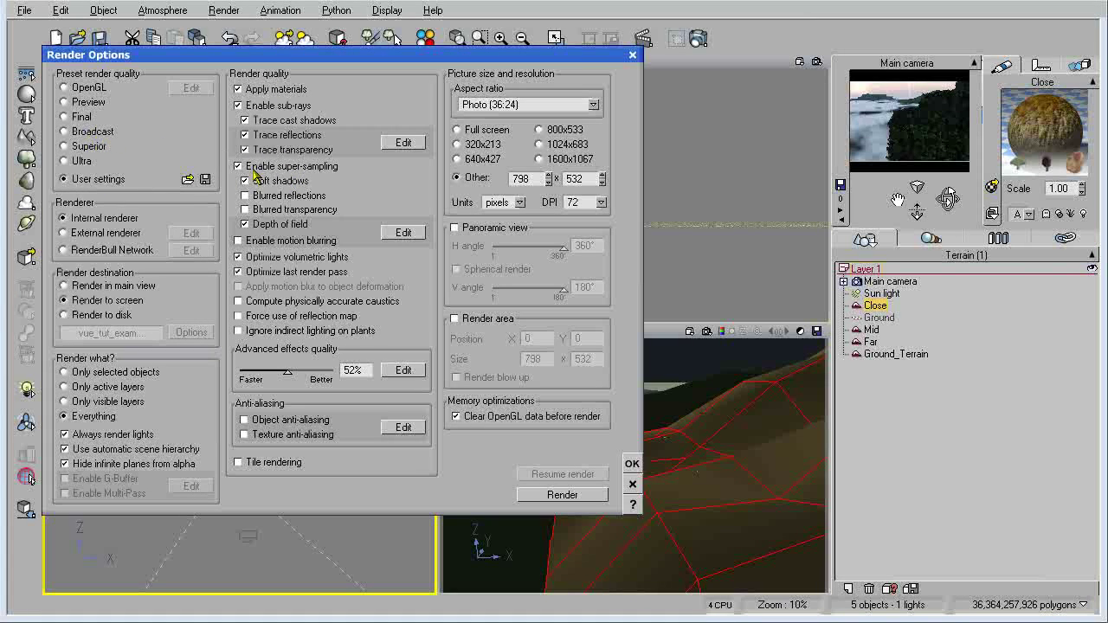
click(85, 139)
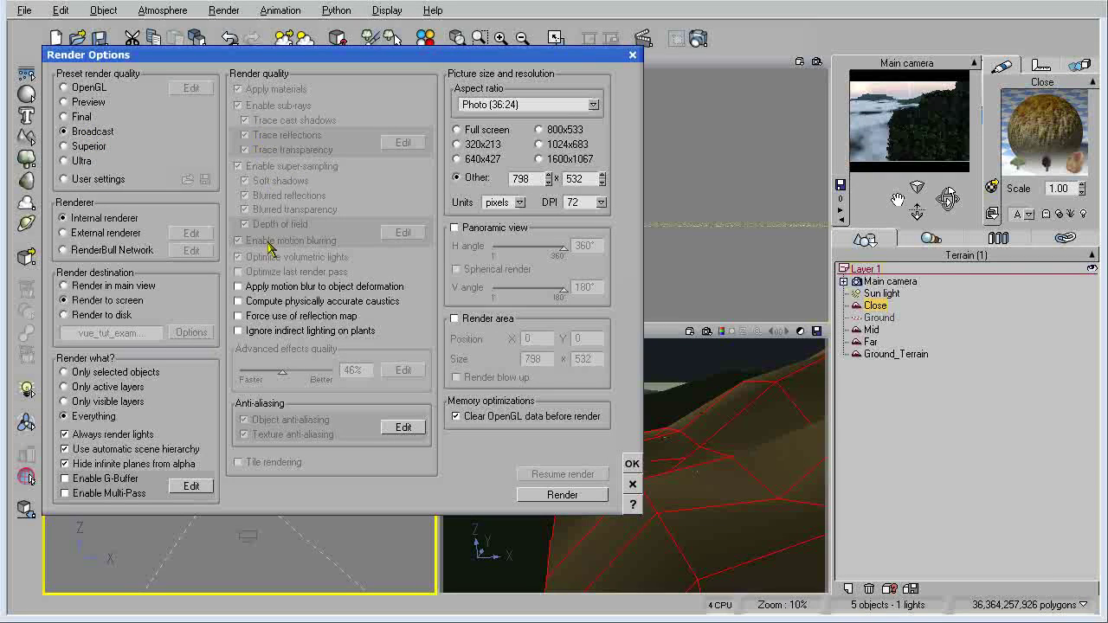
click(80, 182)
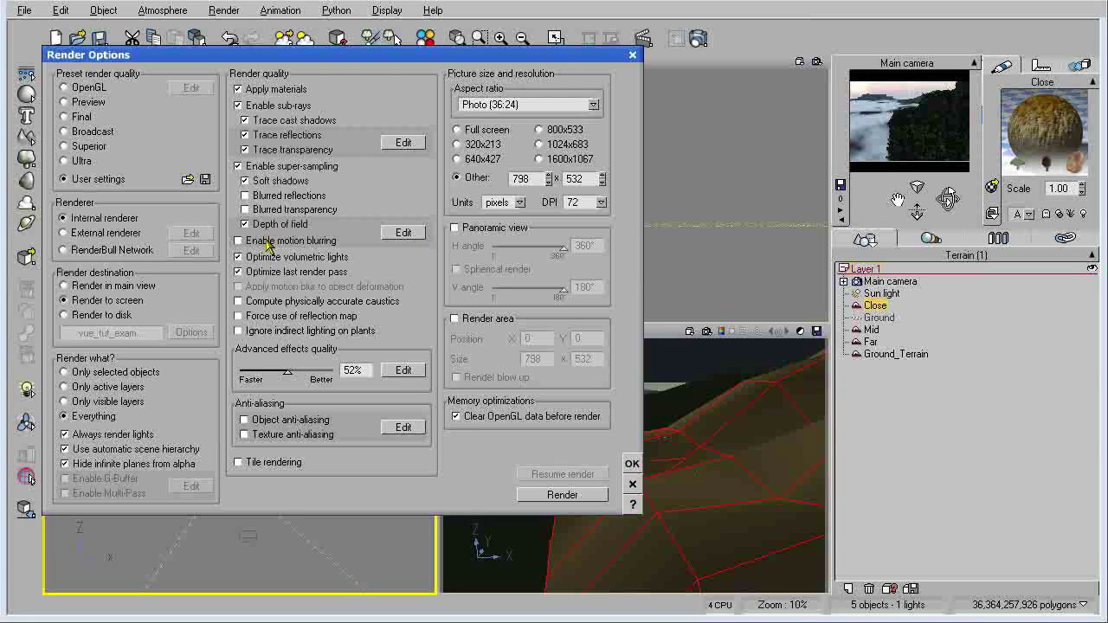
Step: Switch off Depth of field in the user render settings and bring Render Options back to the front
click(245, 224)
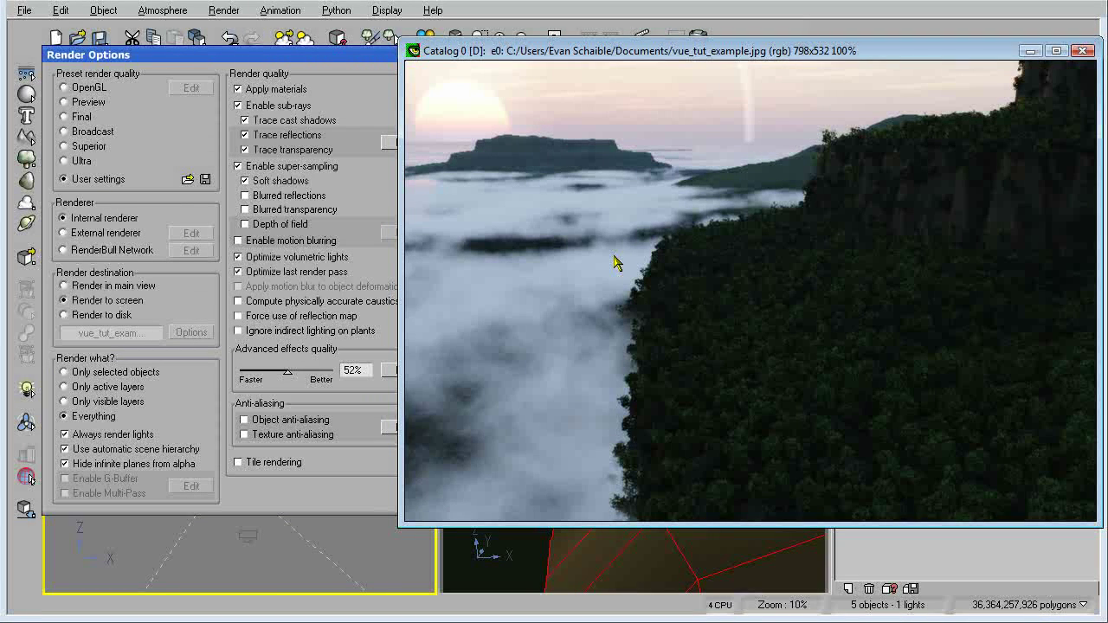
click(325, 71)
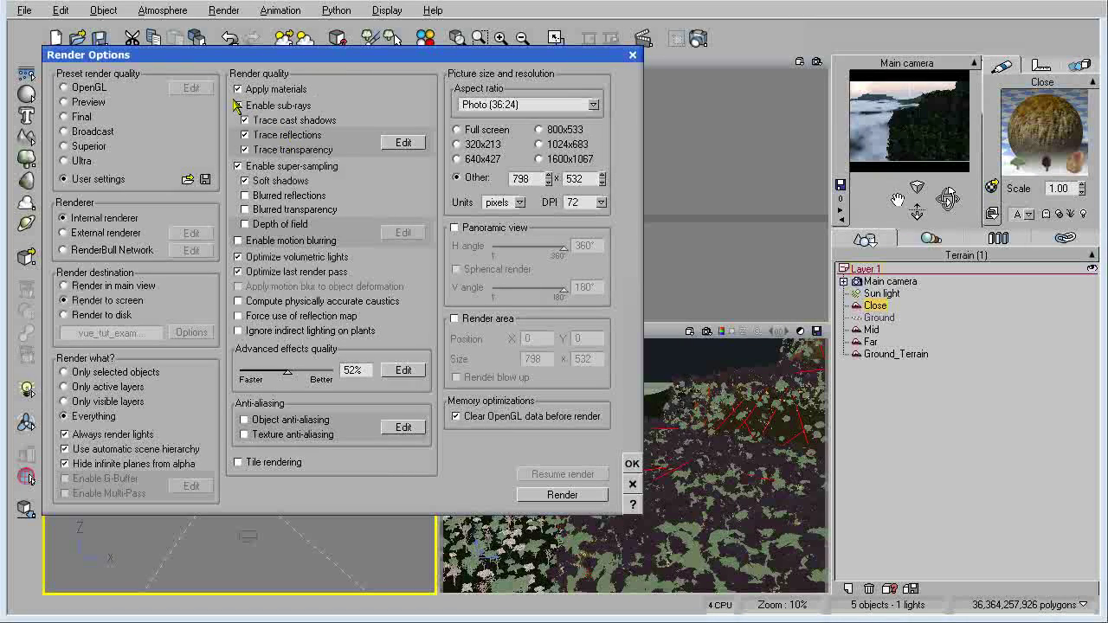
Step: In the reflection Sub-ray Options, set max trace level 32 and total internal reflection level 9
click(404, 142)
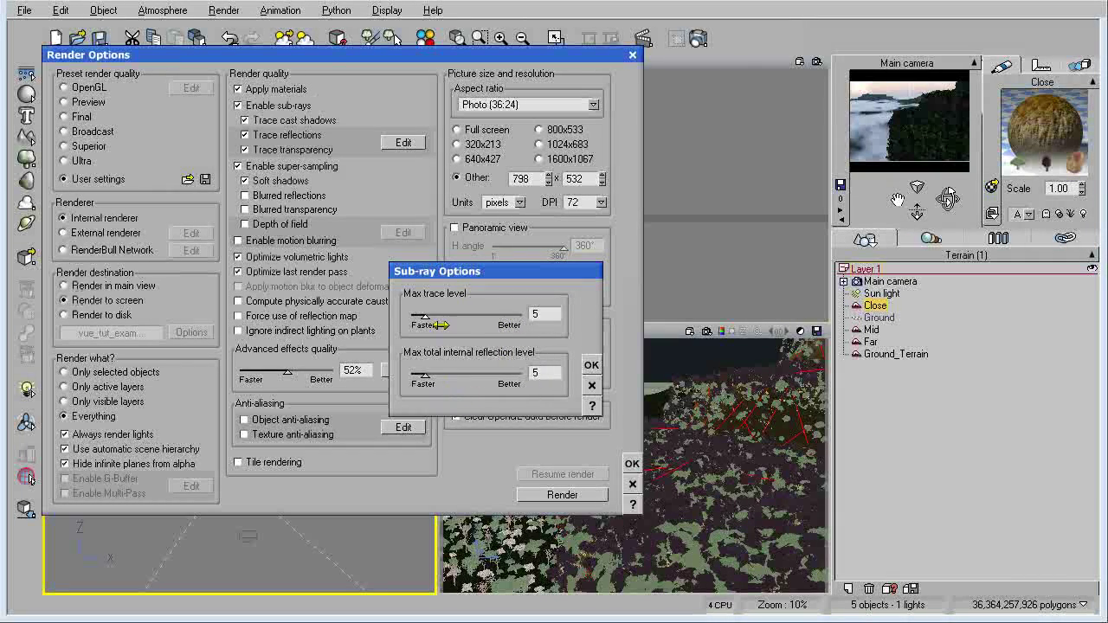
drag(422, 320, 522, 316)
drag(424, 376, 523, 374)
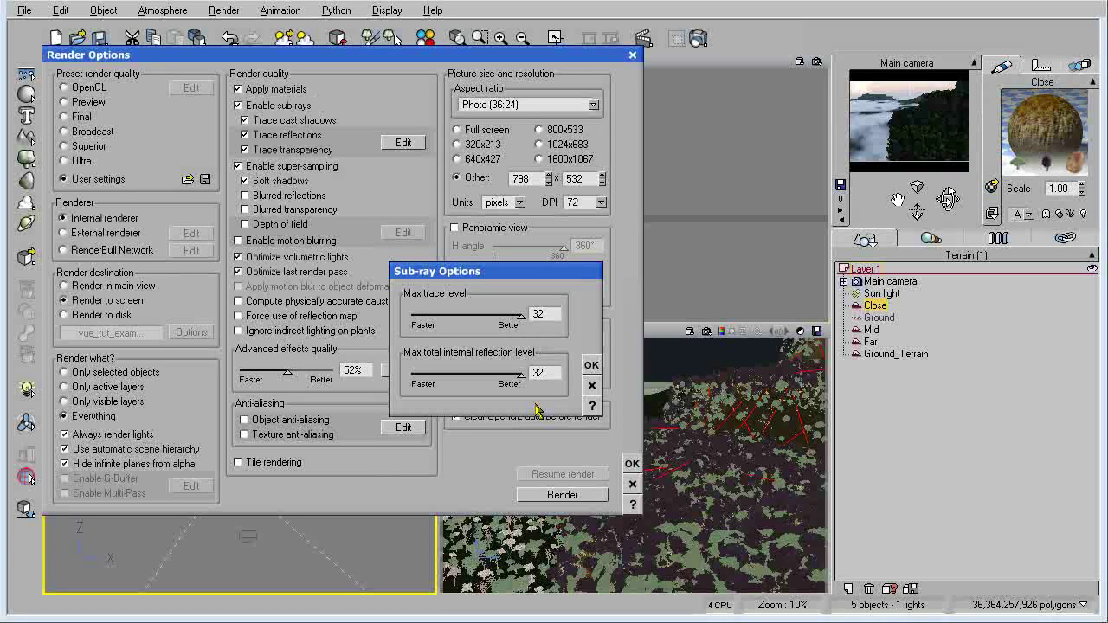
drag(521, 374, 436, 376)
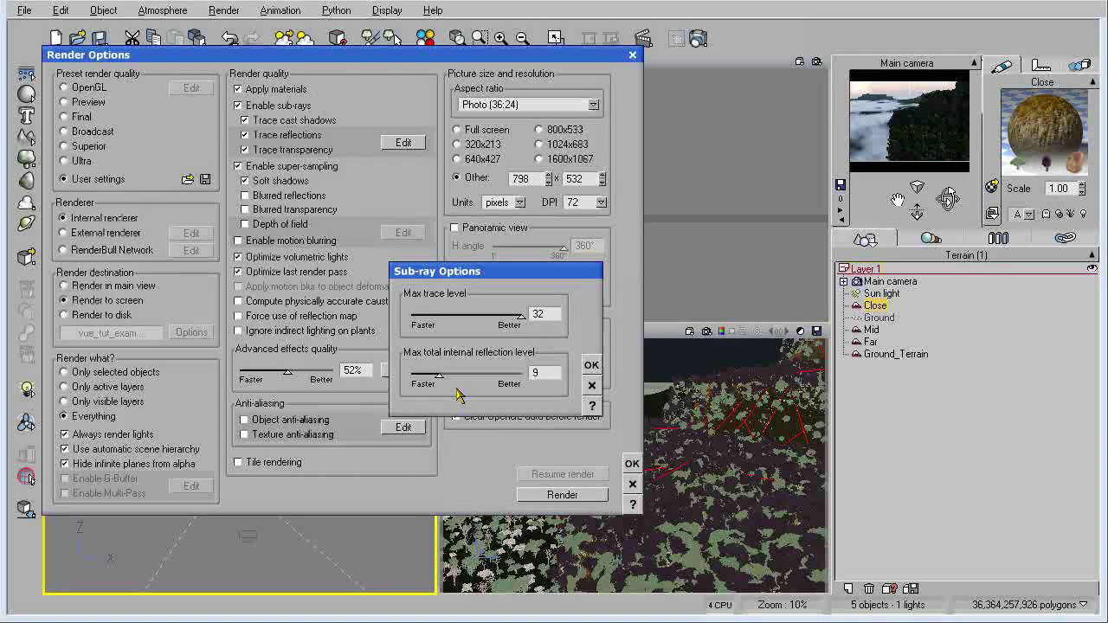
click(593, 386)
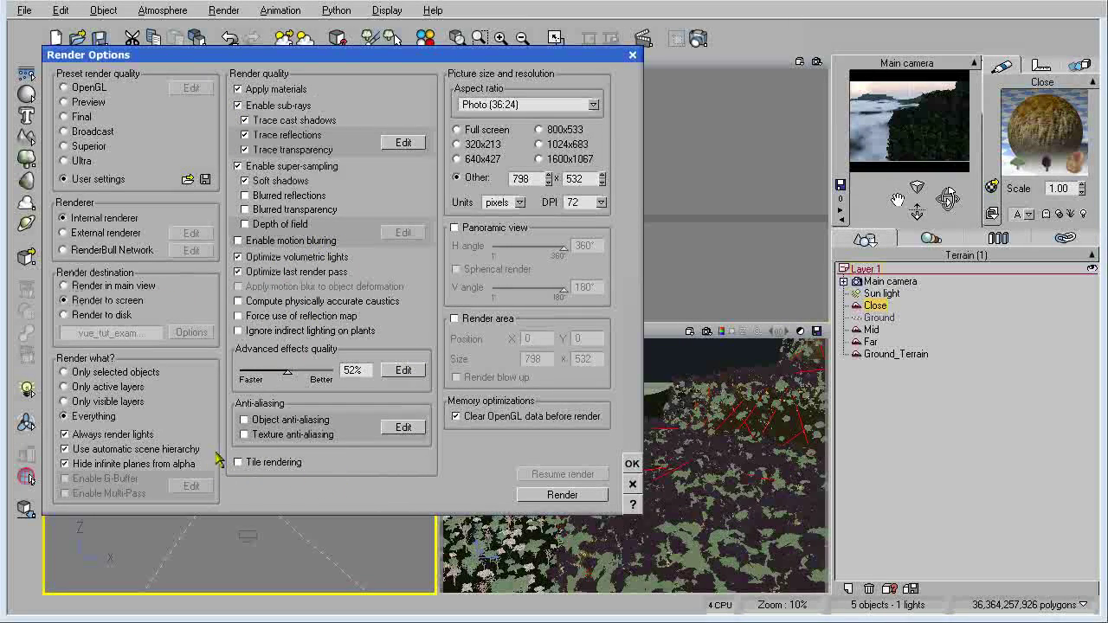
Step: Try the Broadcast quality preset, then return to the custom User settings
click(82, 132)
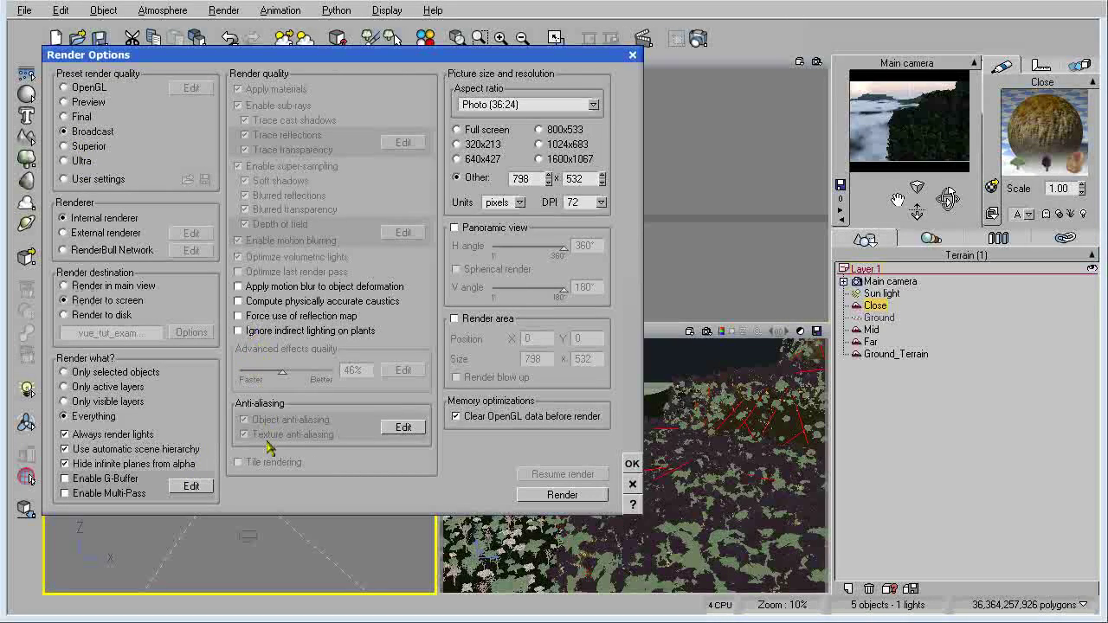
click(87, 183)
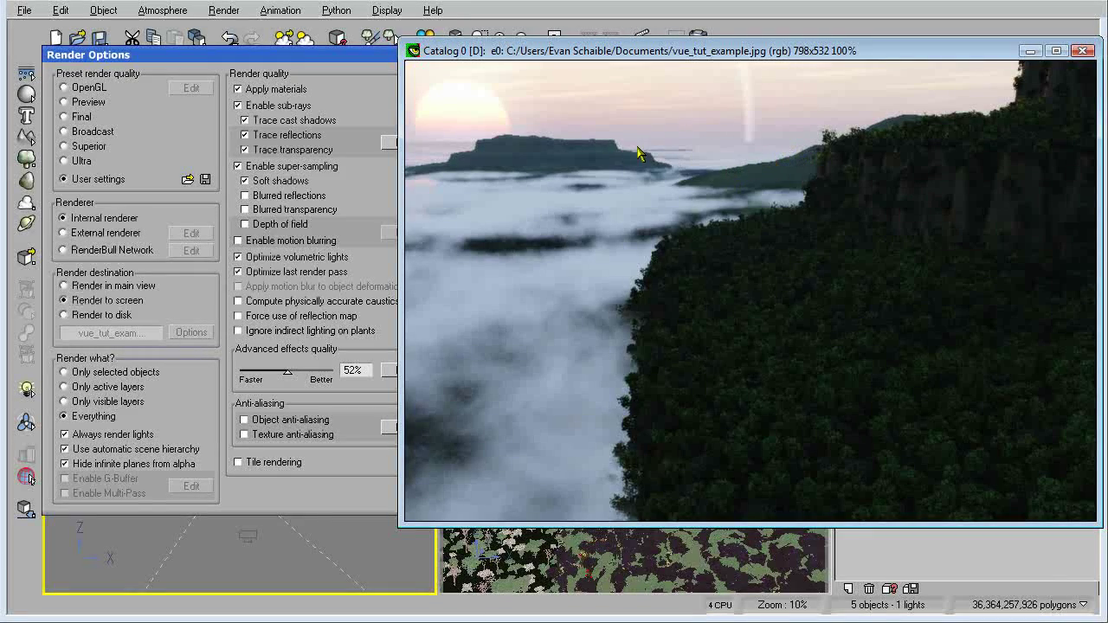
Step: Close the rendered image and turn on object anti-aliasing
click(362, 479)
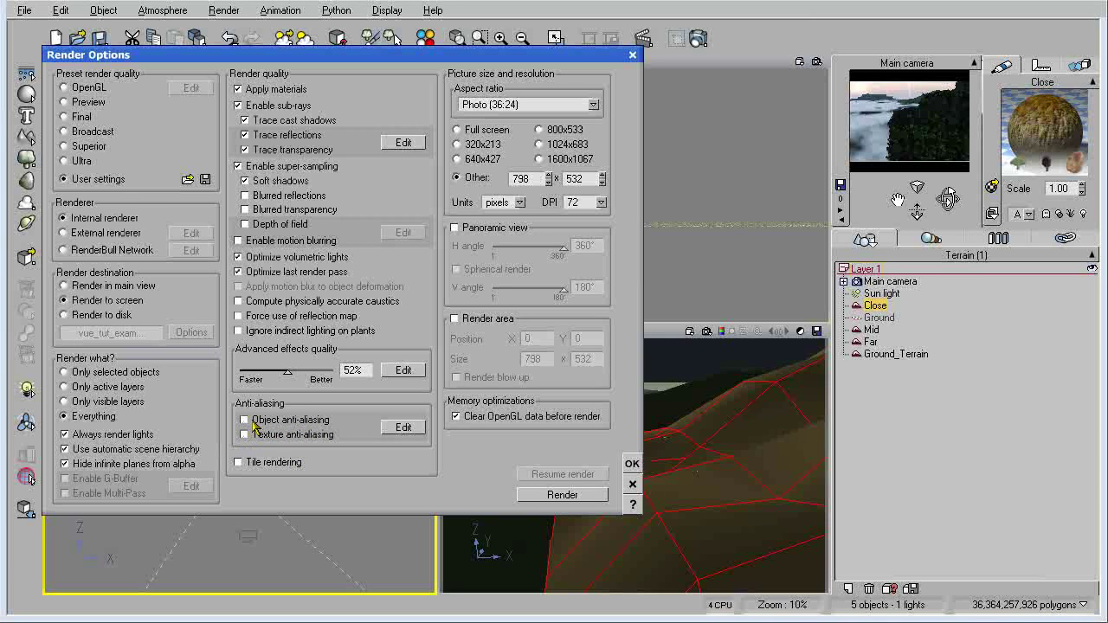
click(244, 420)
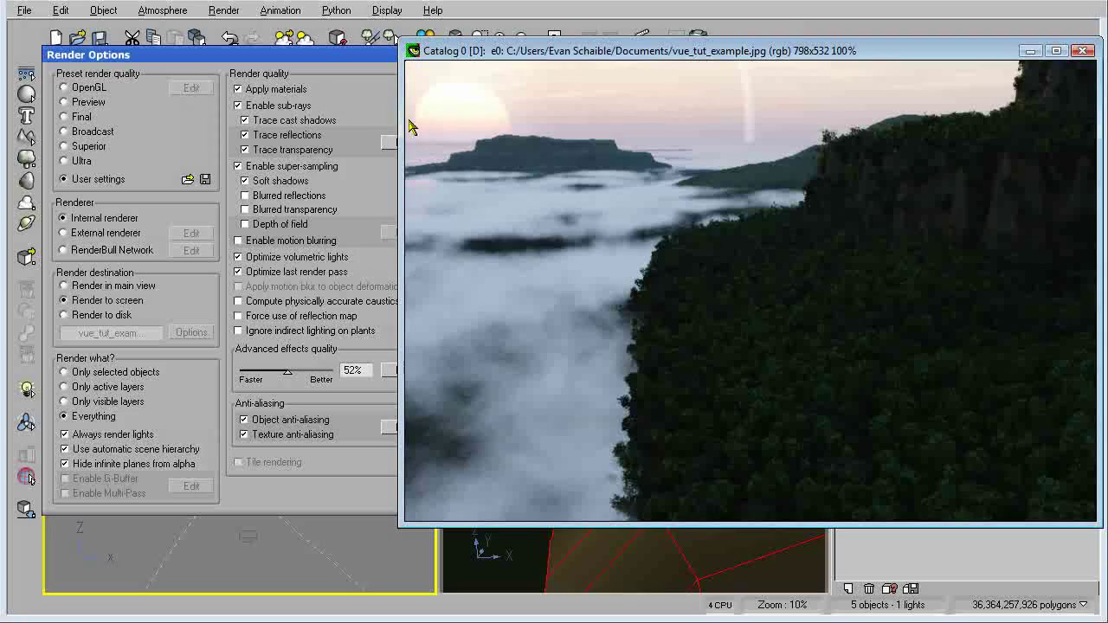
Step: Close the anti-aliased cliff render image window
click(318, 70)
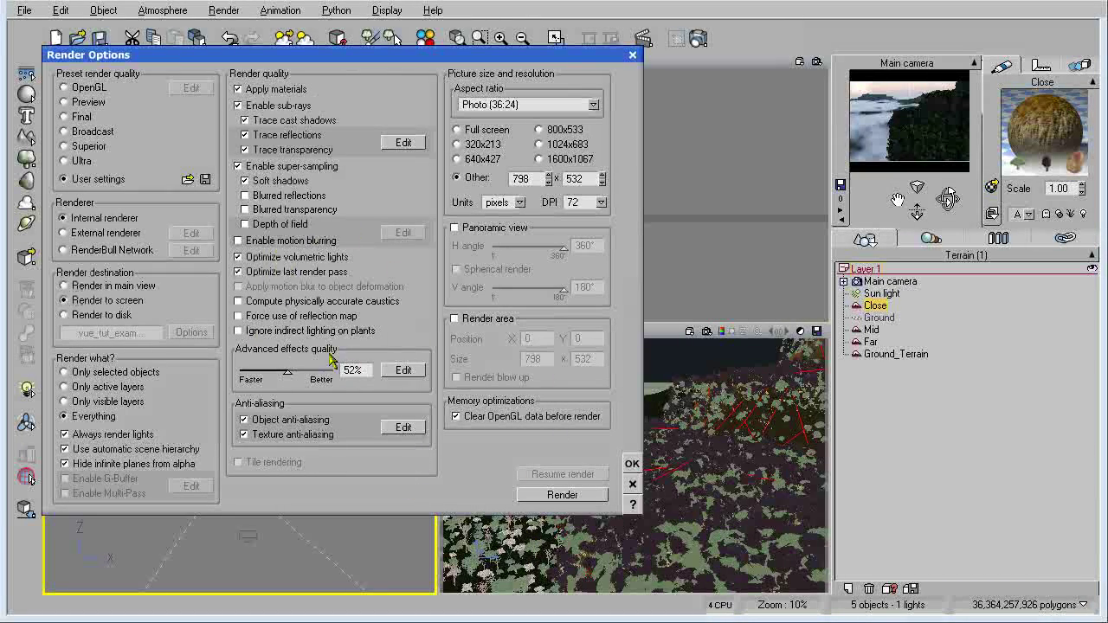
click(457, 418)
Step: Re-enable clearing OpenGL data before rendering, then close Render Options to see the viewports
click(456, 416)
click(631, 487)
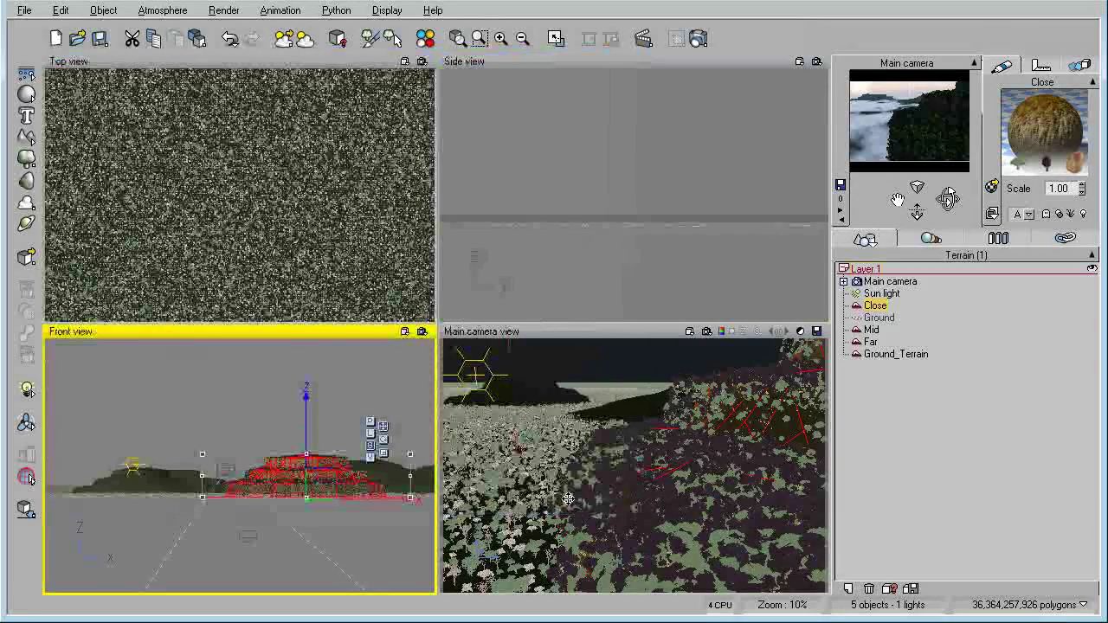